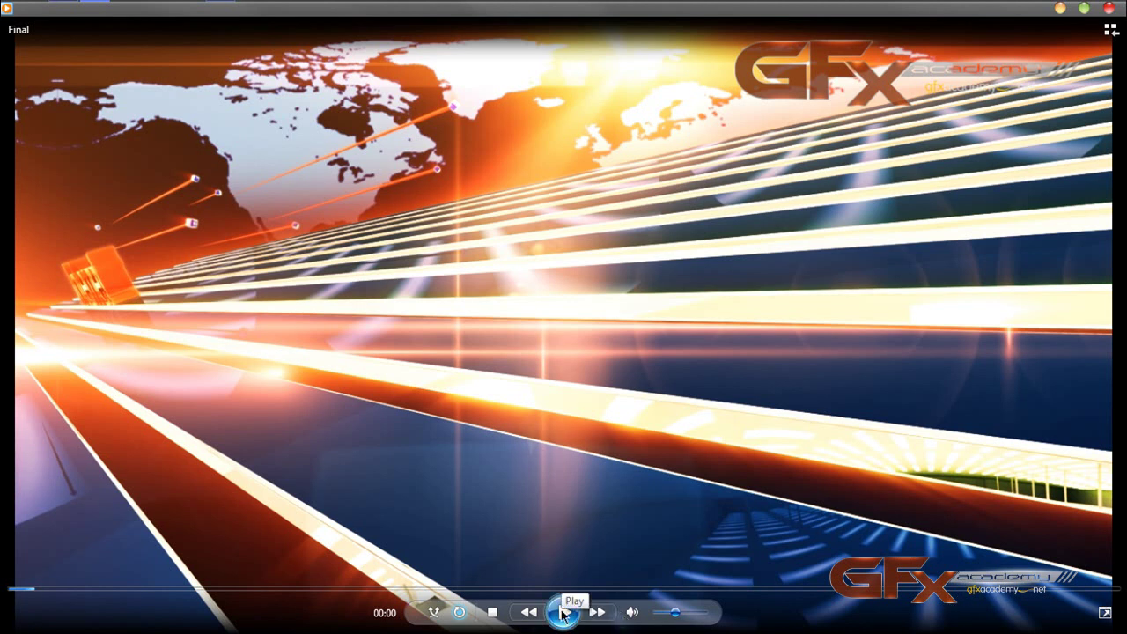
Step: Play the Final preview video from its start and pause it to examine the opening Internet title shot
left_click(564, 612)
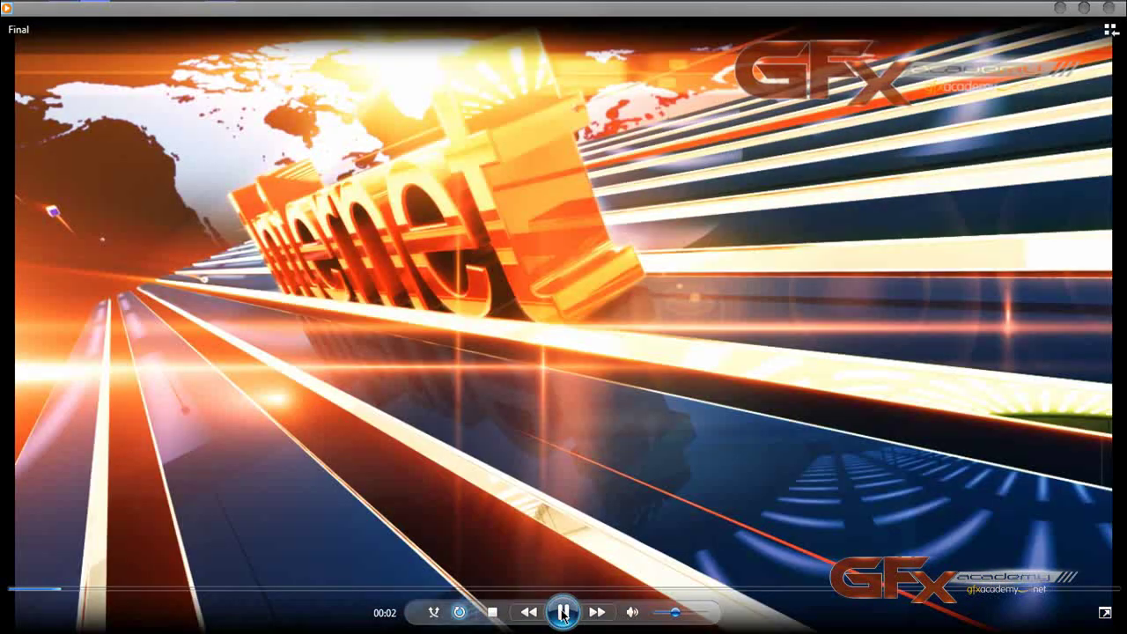
left_click(564, 613)
left_click(19, 589)
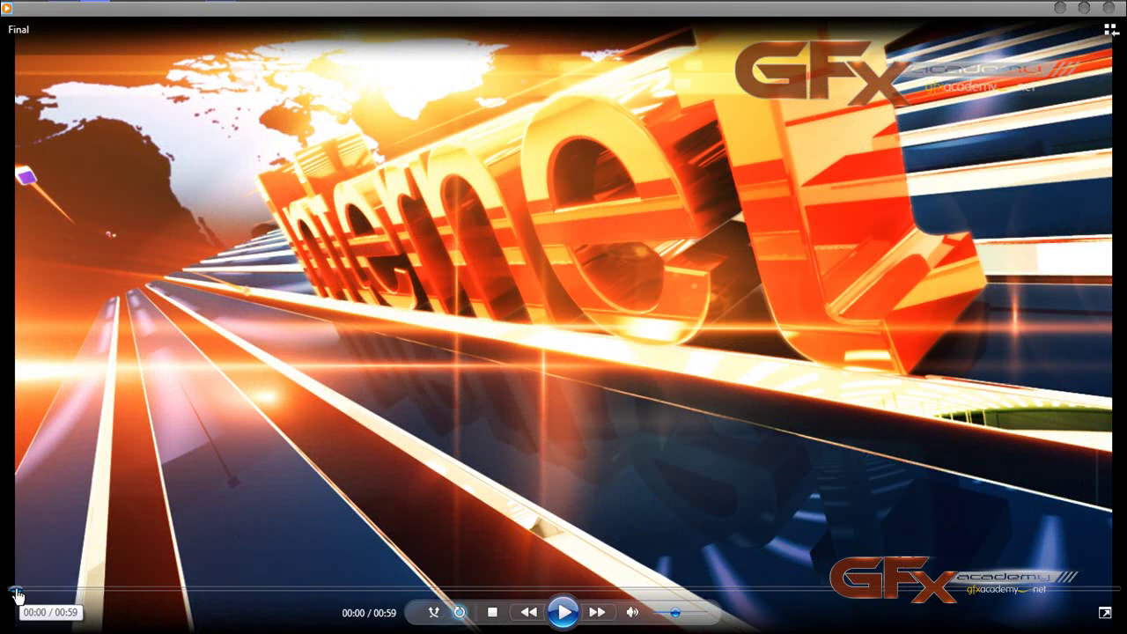
left_click(564, 613)
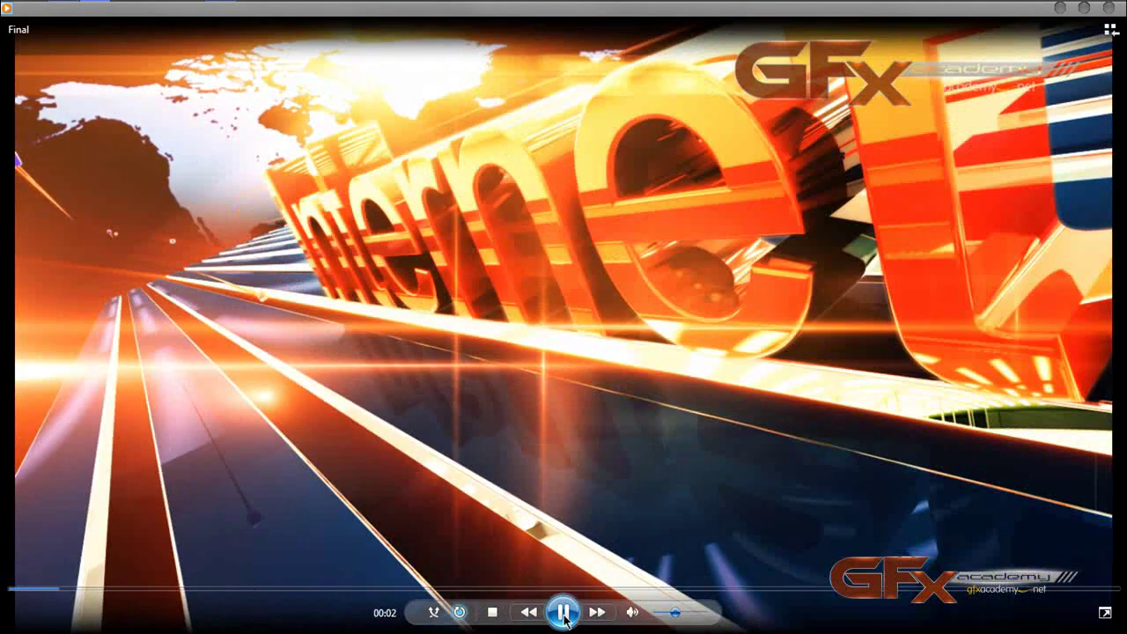
left_click(565, 612)
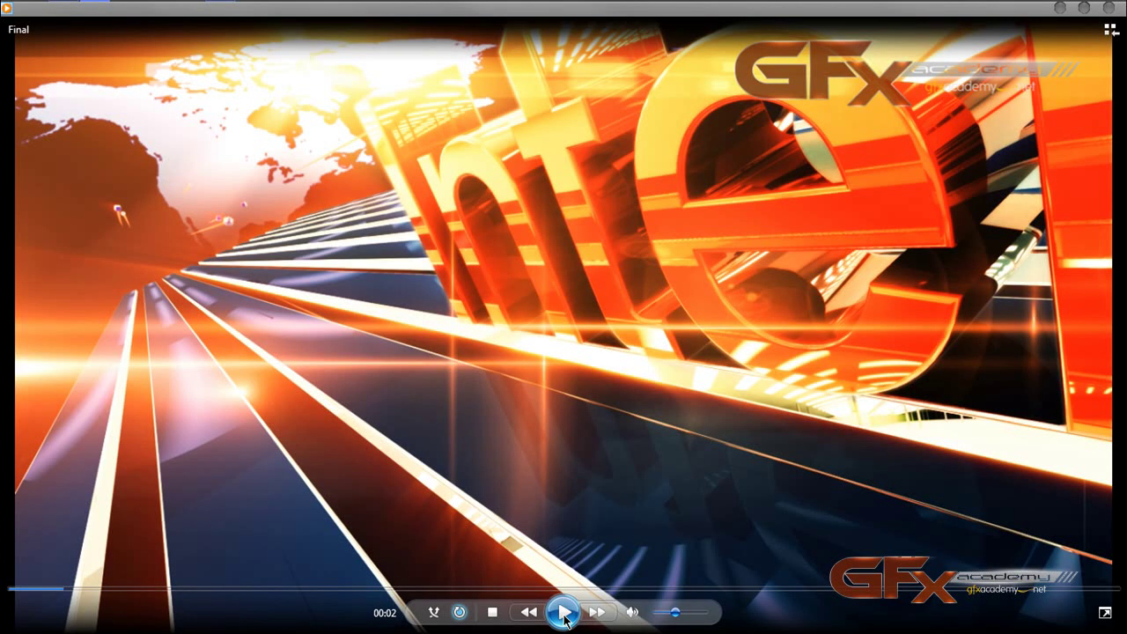
Step: Continue the preview video with pauses to examine the blue and orange band shot and the Every TuseDay text animation
left_click(564, 618)
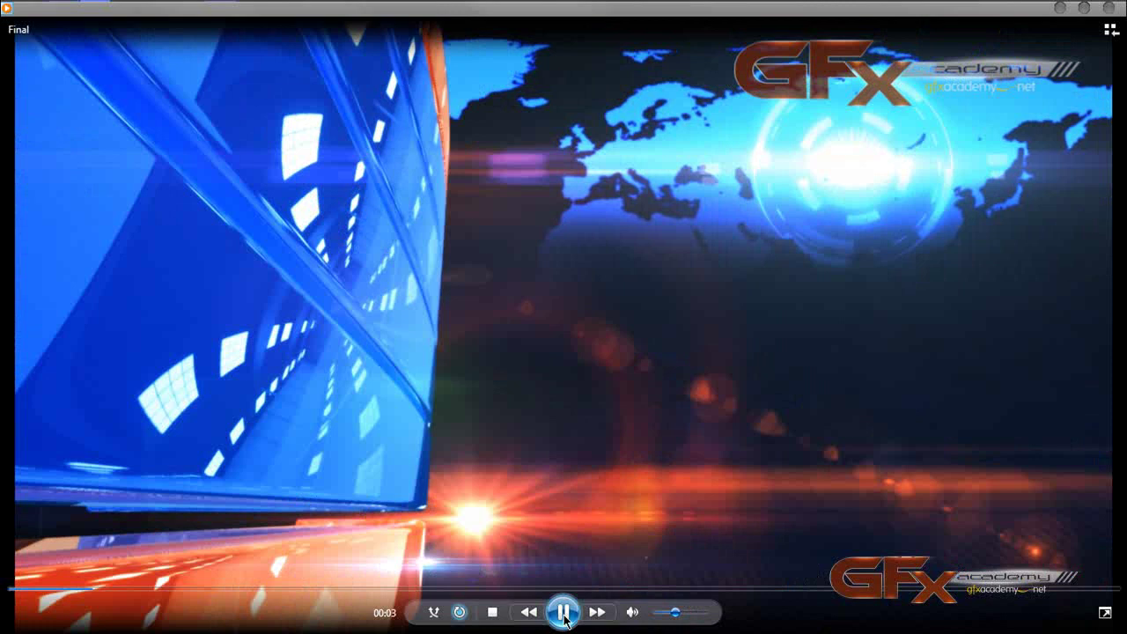
left_click(565, 617)
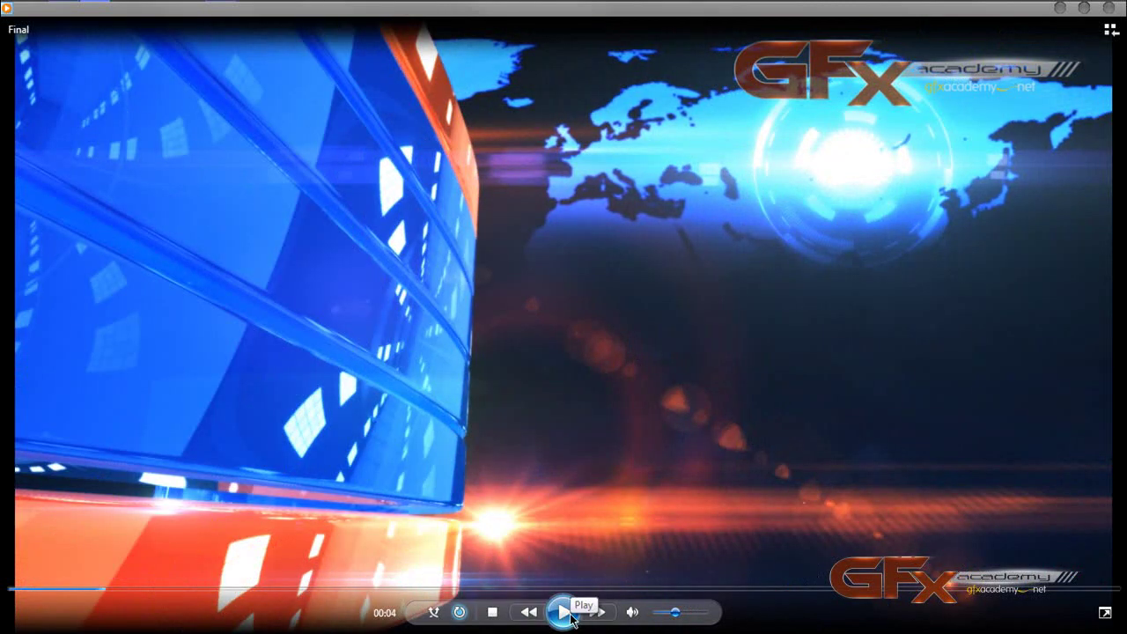
left_click(564, 617)
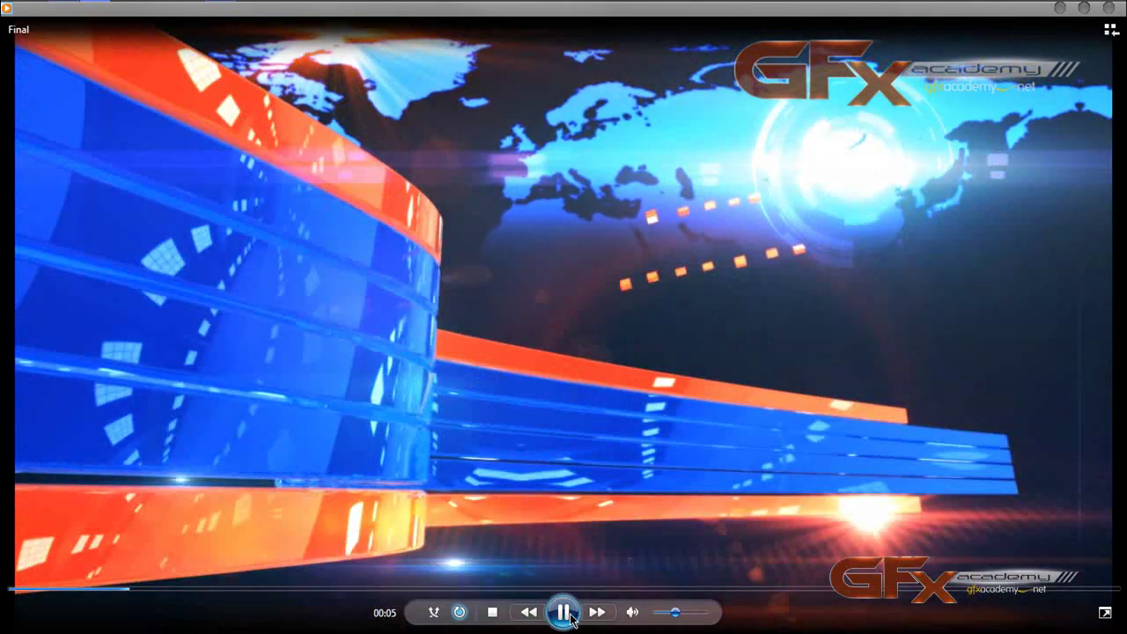
left_click(564, 616)
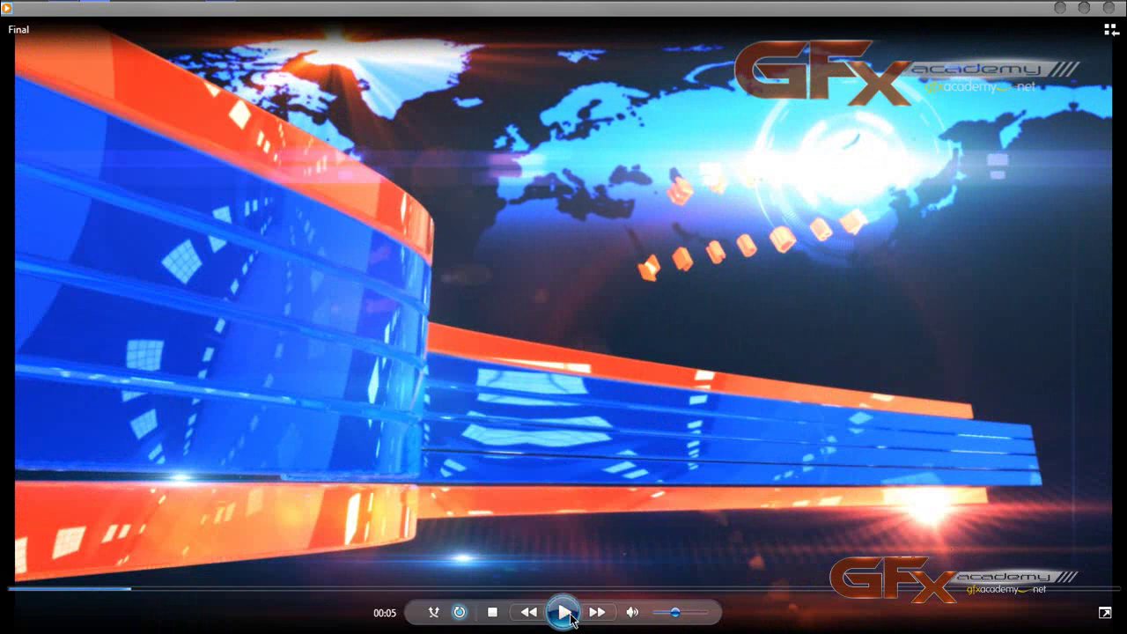
left_click(565, 613)
left_click(564, 613)
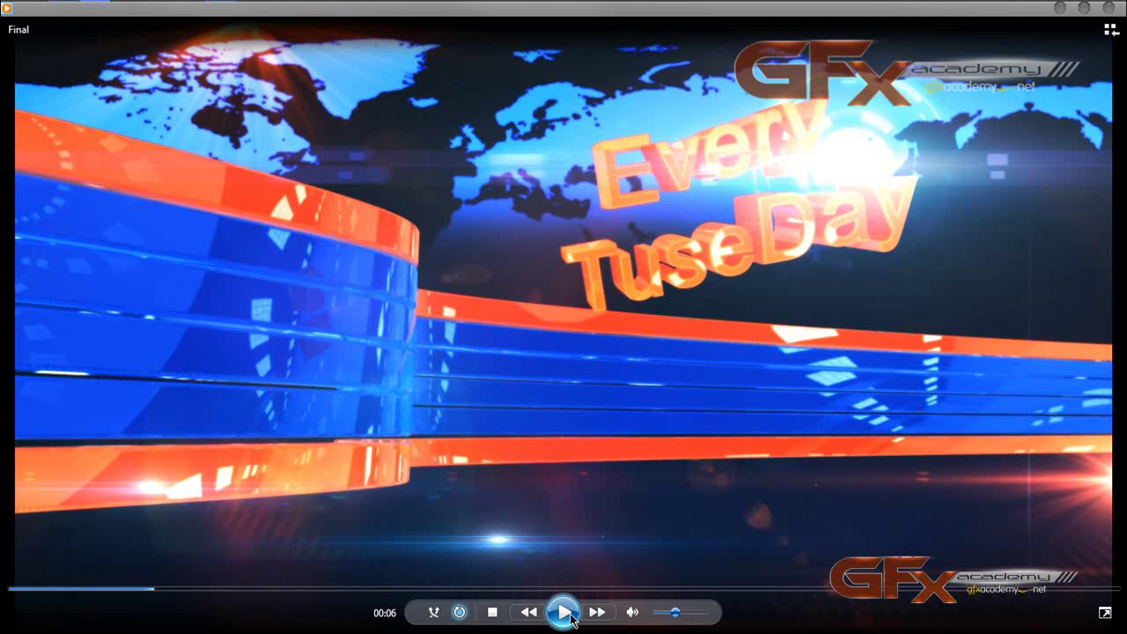
Step: Replay the video's opening seconds, pause it, and close the player to switch to CINEMA 4D
left_click(22, 588)
left_click(568, 610)
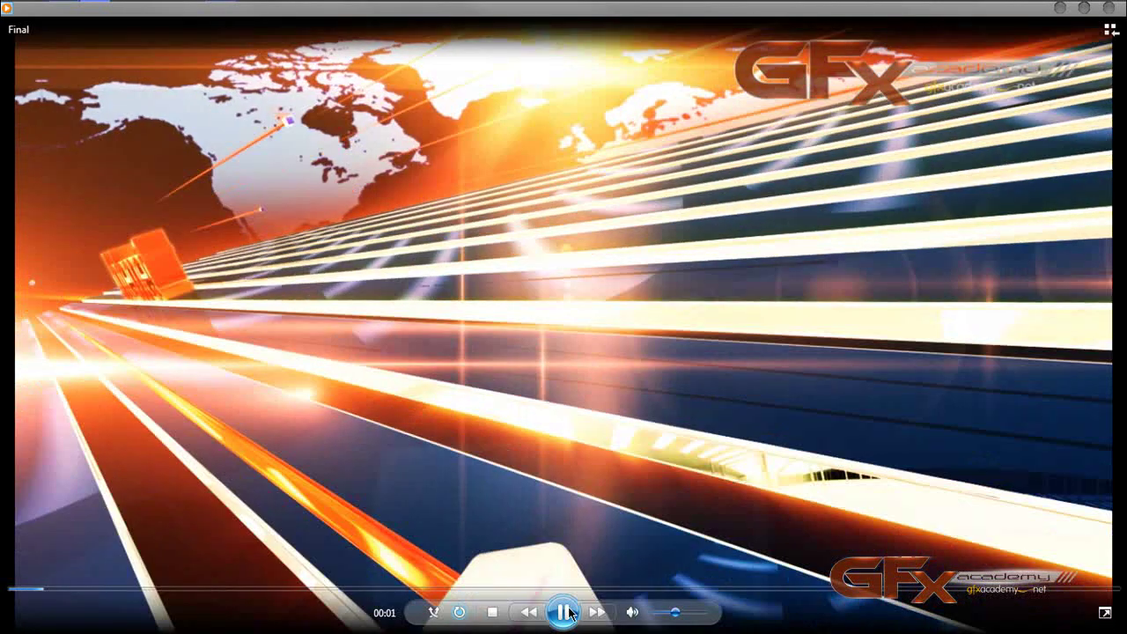
left_click(502, 236)
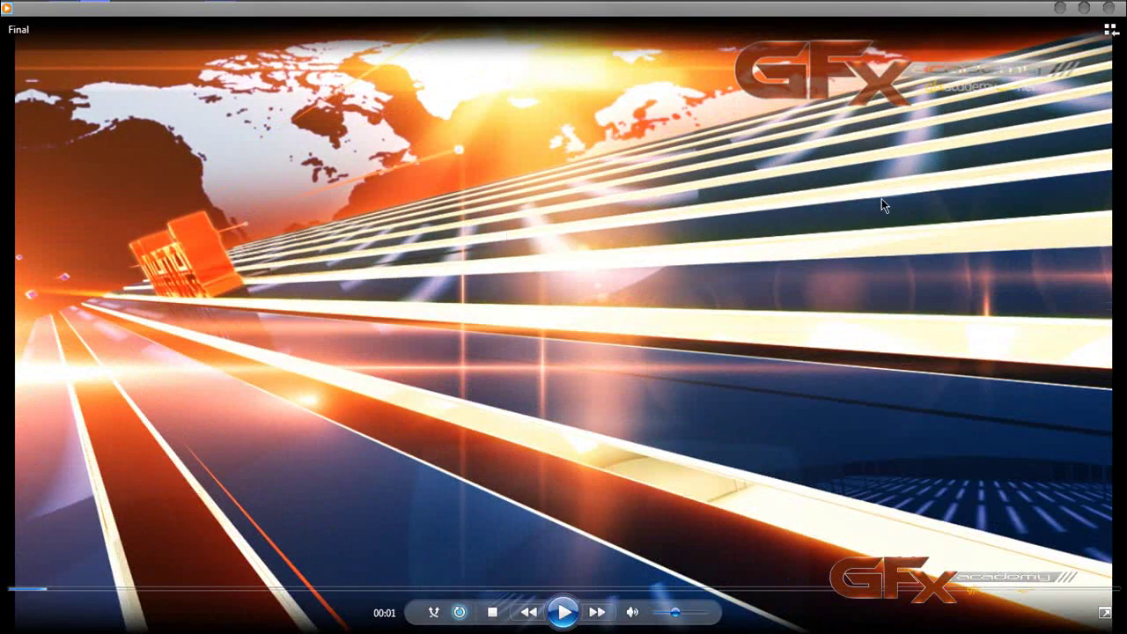
left_click(1106, 9)
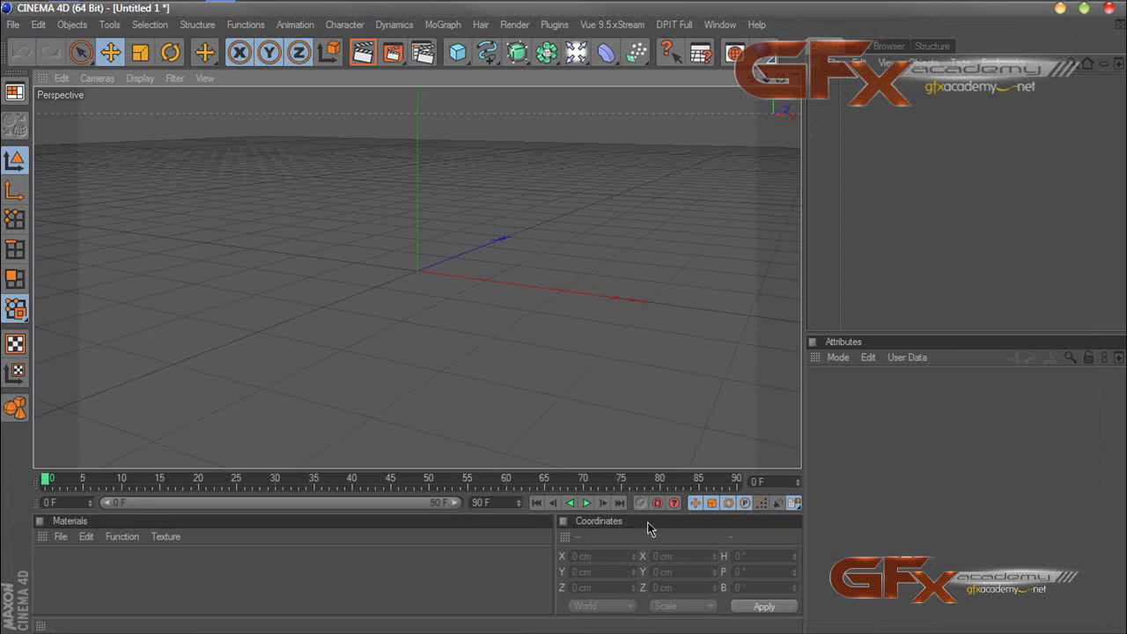
Step: Set the timeline's end to frame 320 and extend the preview range over the full 320 frames
left_click_drag(499, 505, 445, 502)
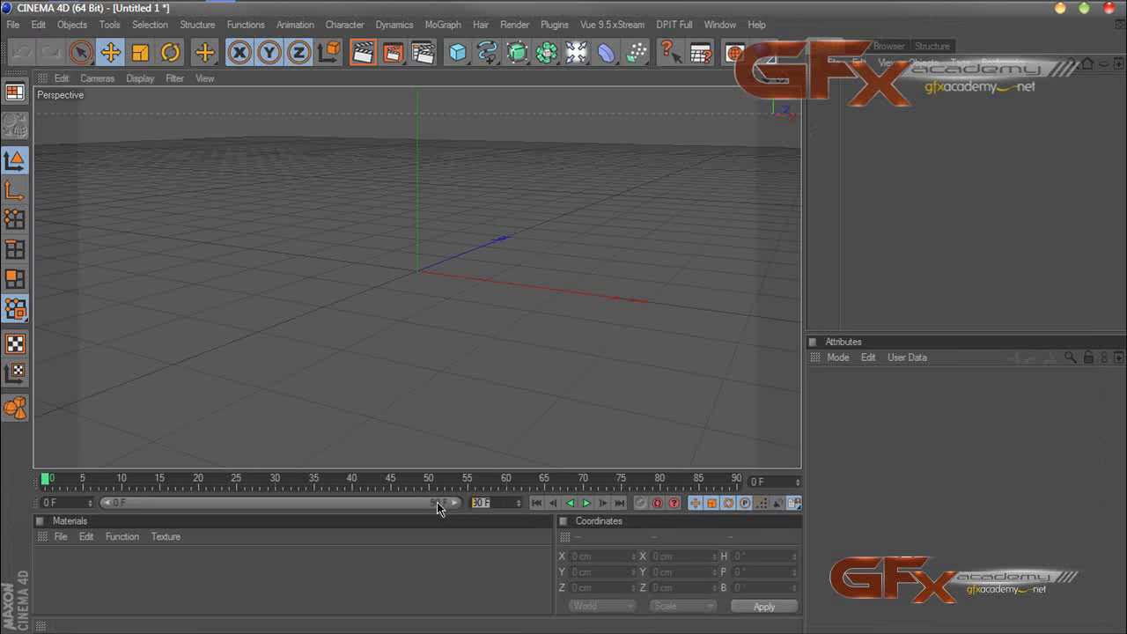
type("32")
key("Return")
left_click_drag(212, 501, 483, 503)
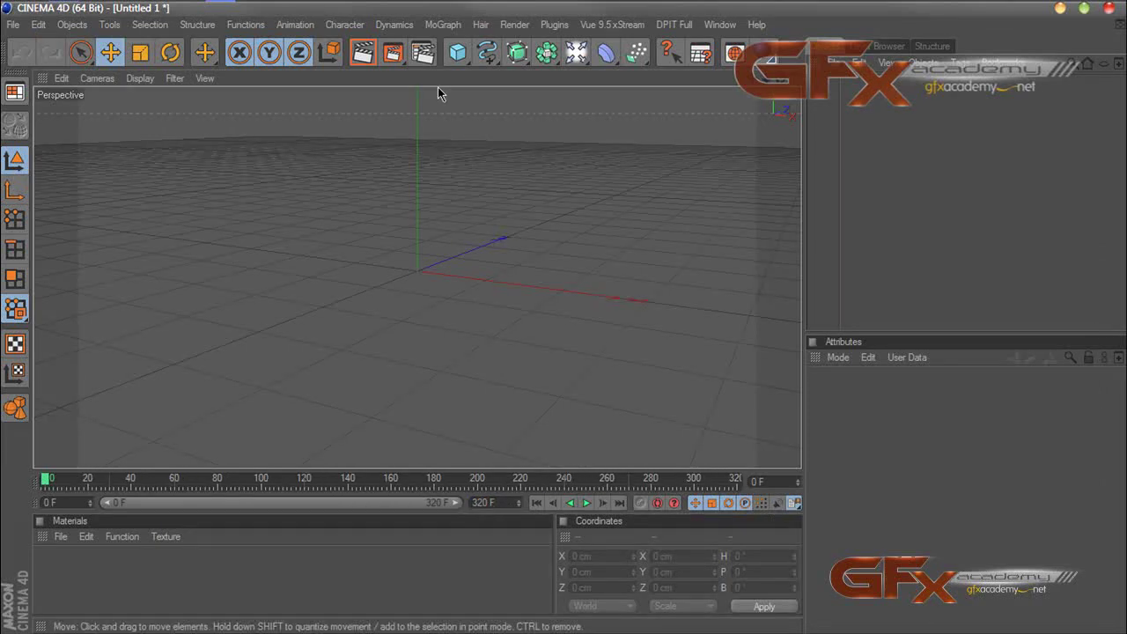
Step: In the render options, set Ray Depth to 6, Reflection Depth to 2 and Shadow Depth to 6
left_click(423, 53)
left_click(173, 117)
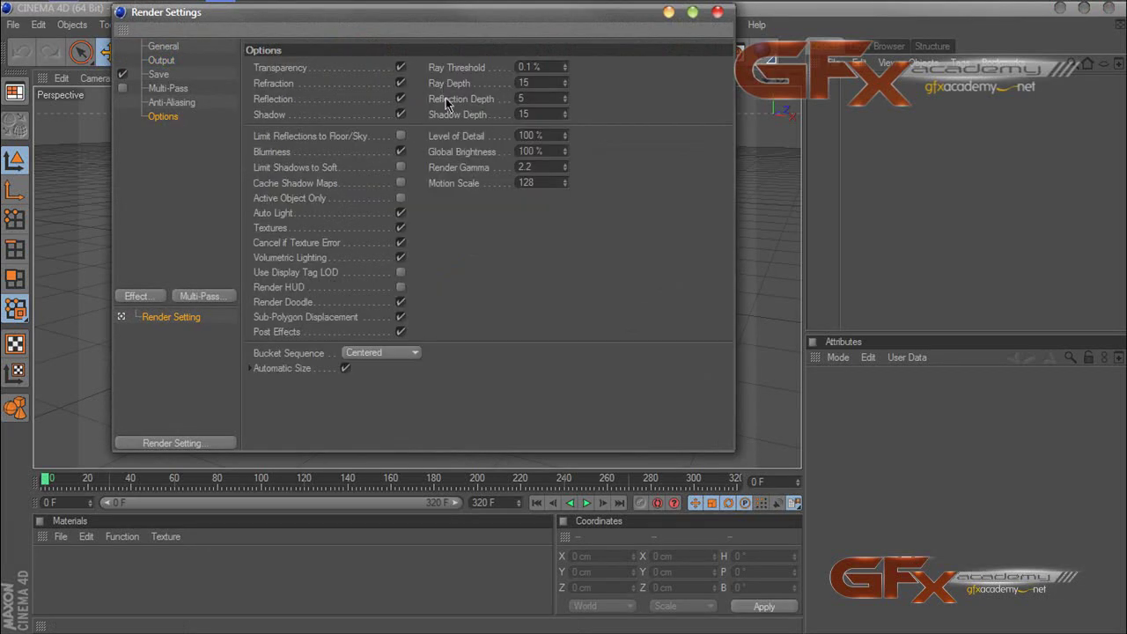
double_click(526, 83)
type("6")
key("Return")
key("Tab")
key("Tab")
type("6")
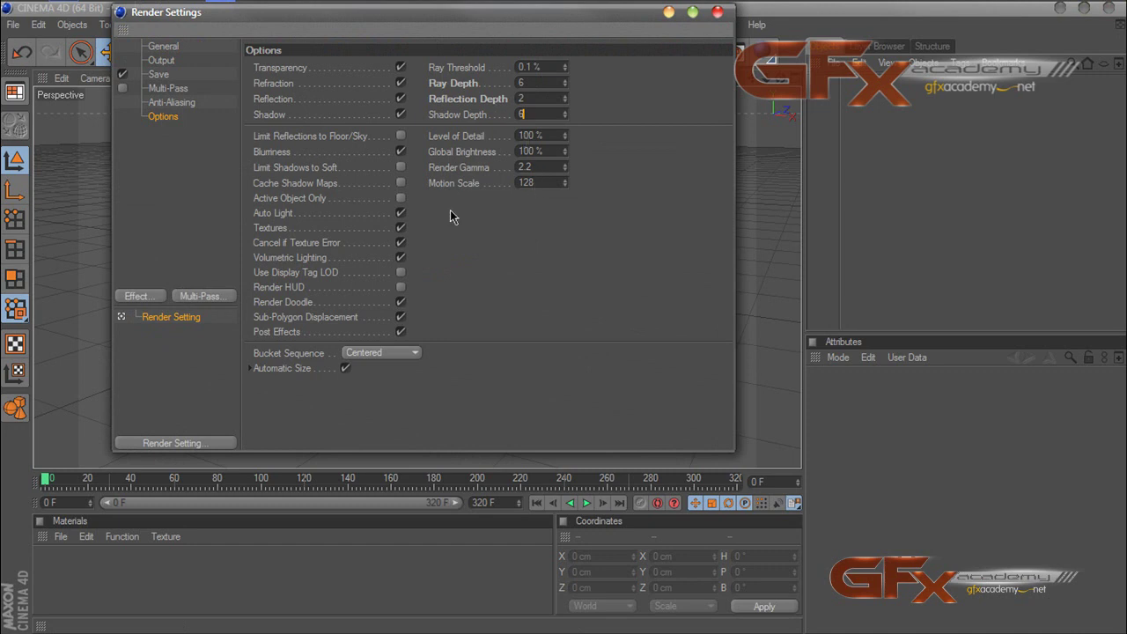
Step: Set the render's Anti-Aliasing to Best with the Blend filter
left_click(176, 102)
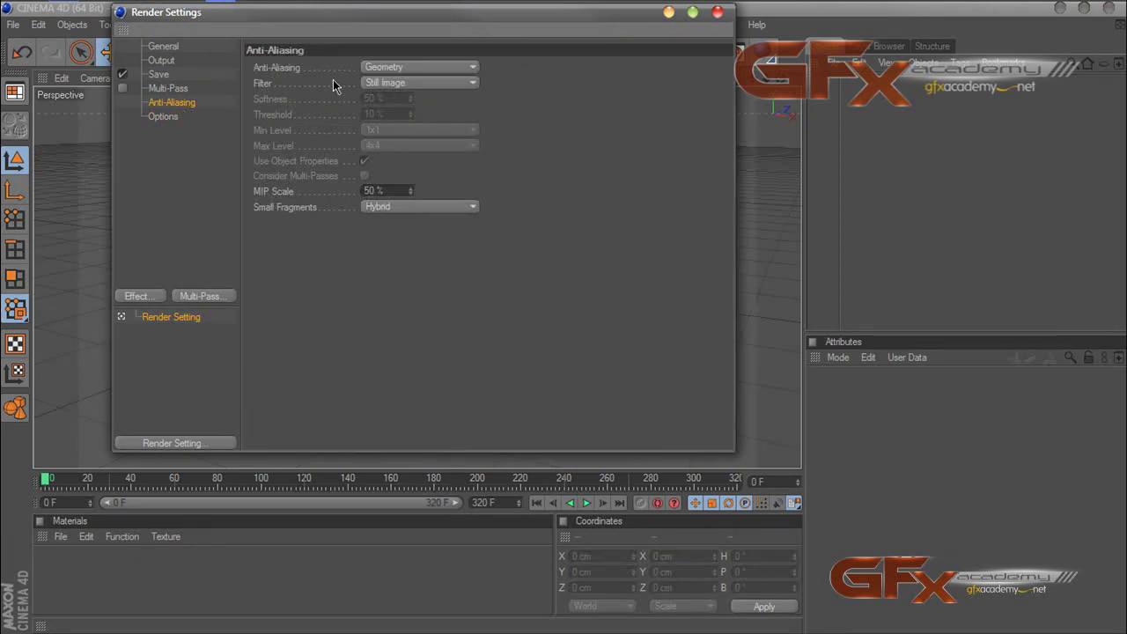
left_click(382, 67)
left_click(387, 113)
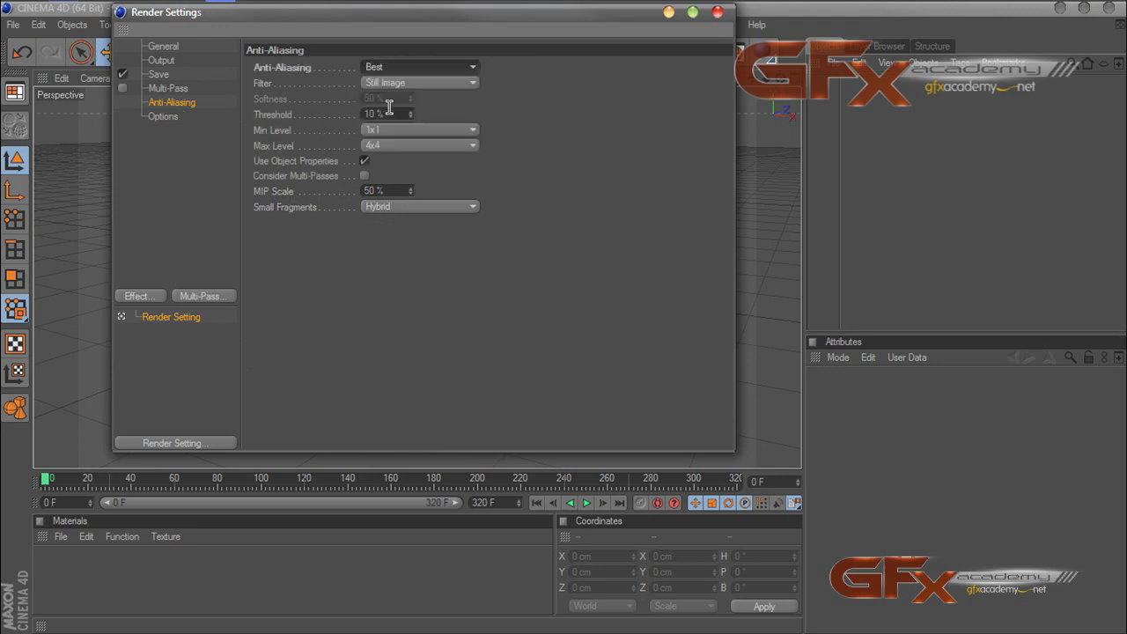
left_click(422, 84)
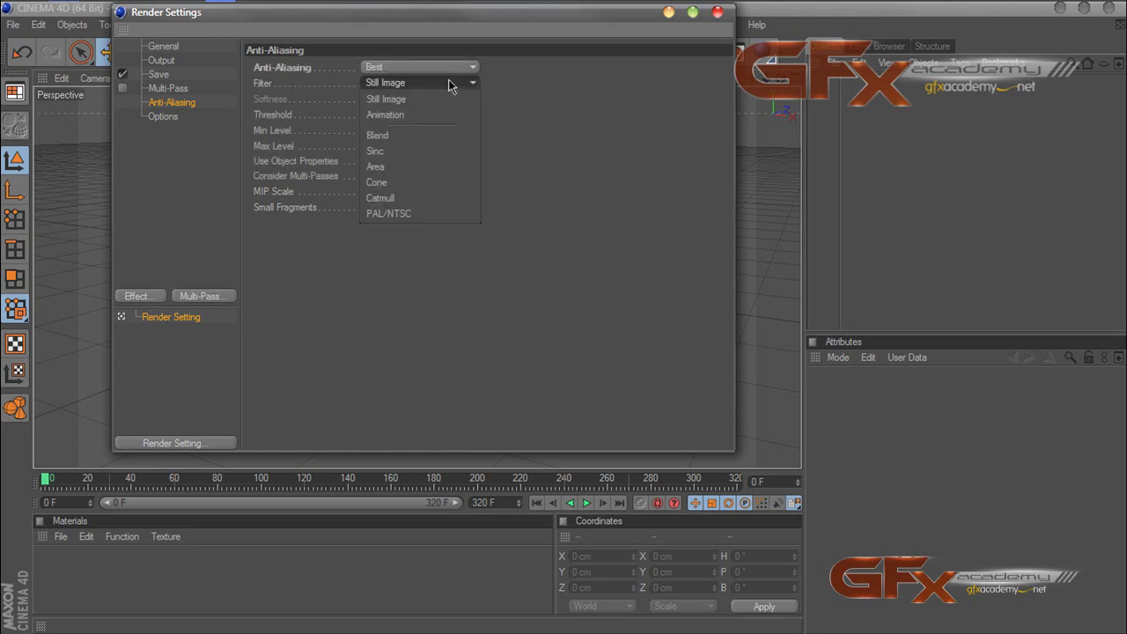
left_click(449, 138)
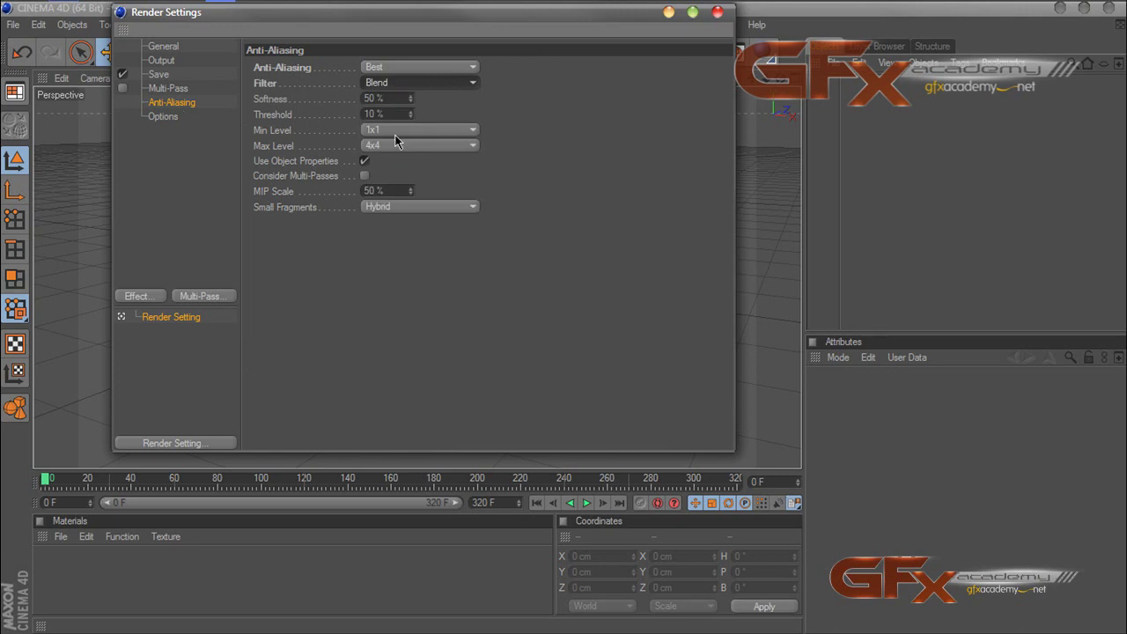
Step: Set the anti-aliasing Softness to 20% and Threshold to 5%
left_click(391, 98)
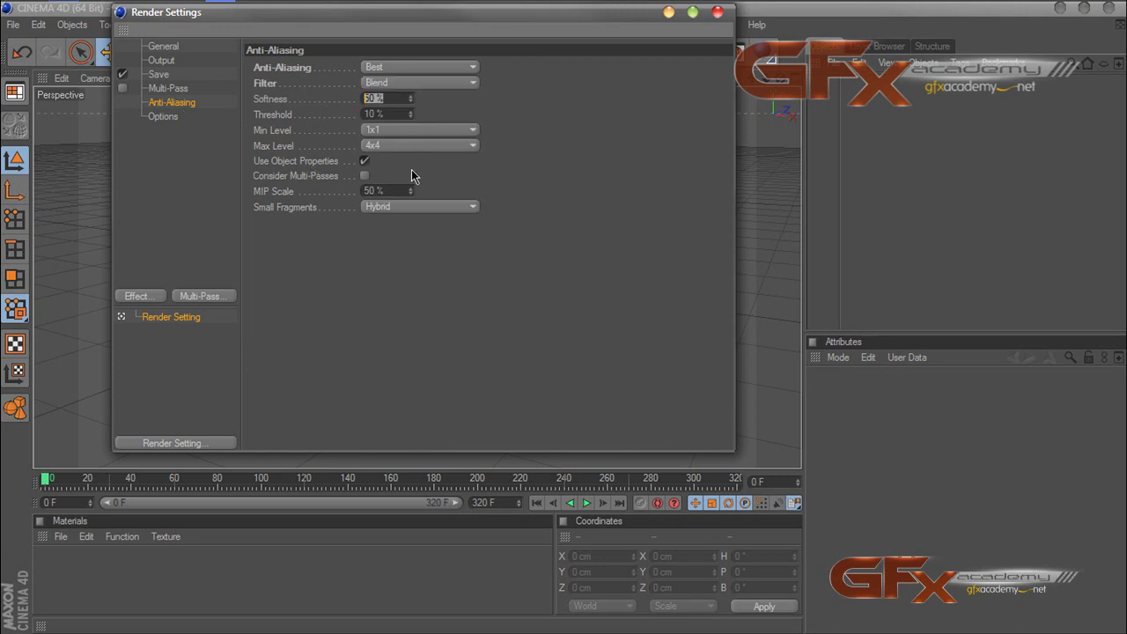
type("20")
key("Tab")
type("5")
key("Return")
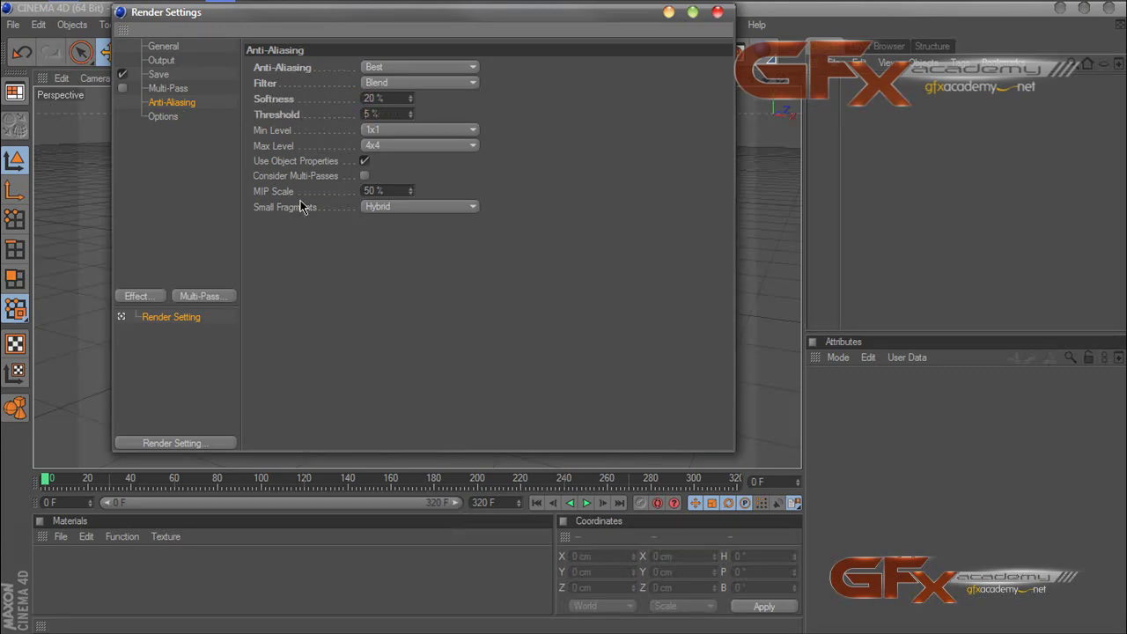
Step: Set the anti-aliasing Max Level to 2x2 and close the render settings
left_click(363, 146)
left_click(383, 182)
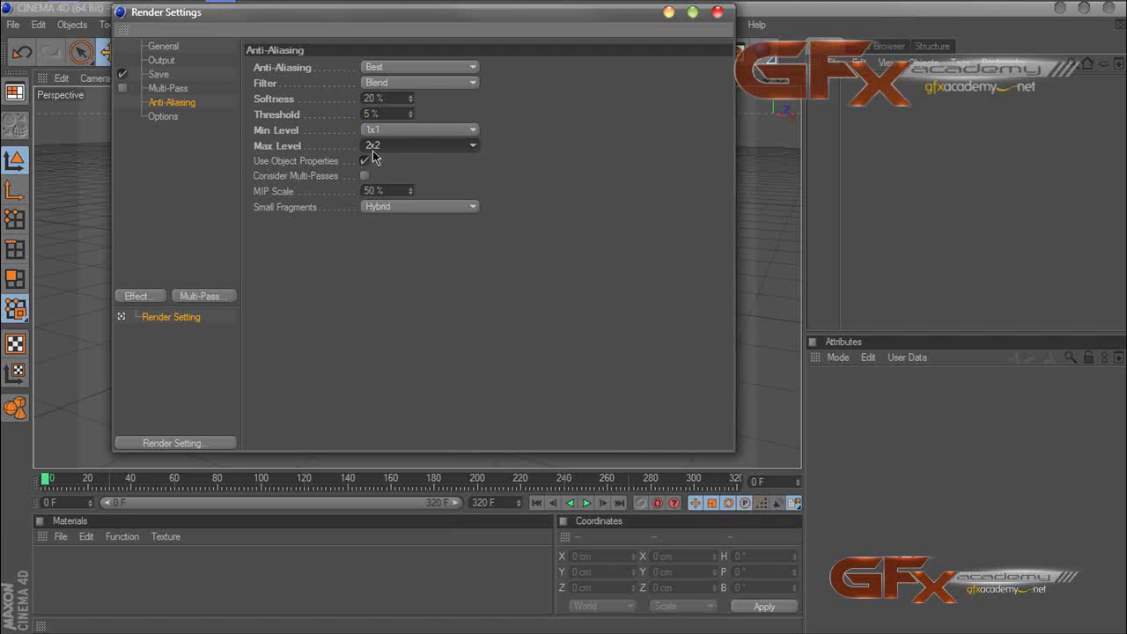
left_click(375, 148)
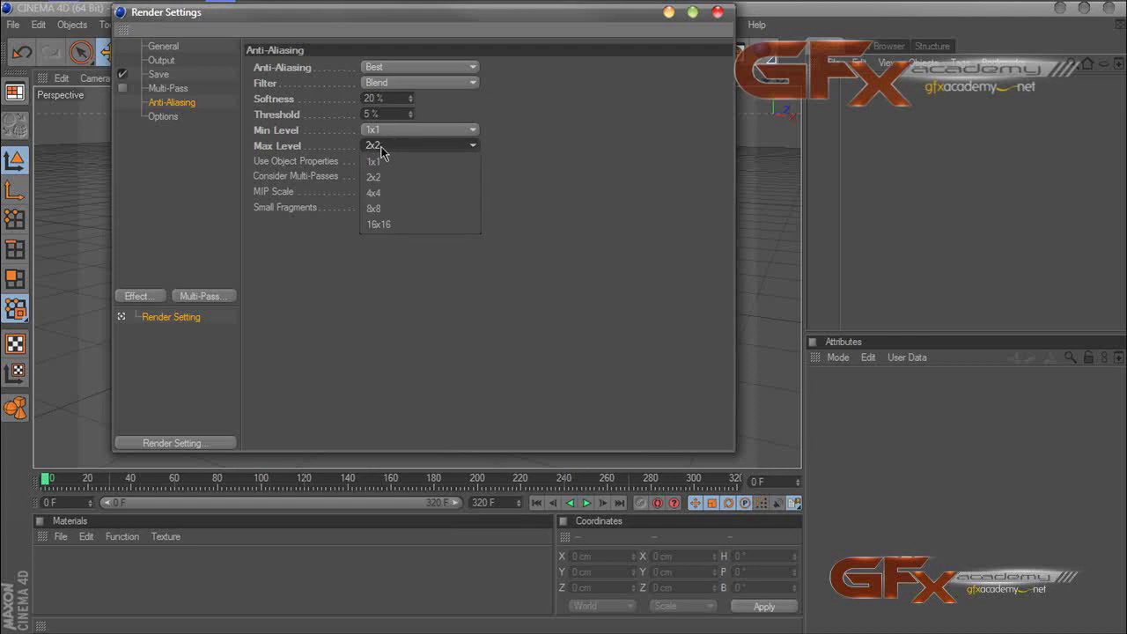
left_click(466, 253)
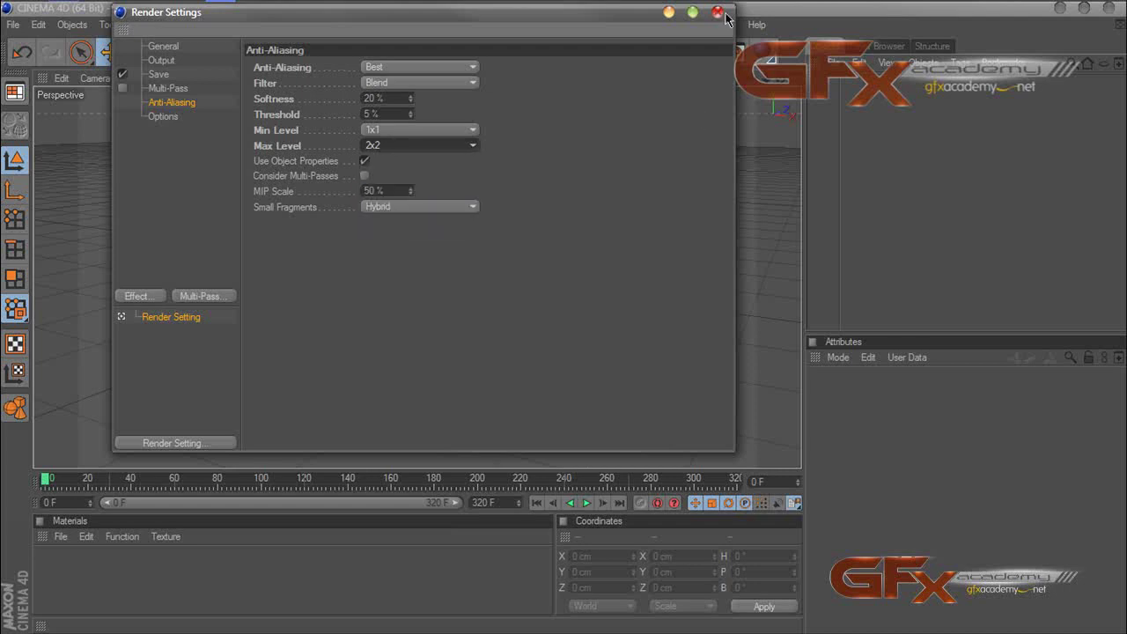
left_click(718, 12)
Step: Draw a two-point linear spline along the Z axis in the Top view, ending near the origin at about Z -19 cm
left_click_drag(779, 78, 784, 99)
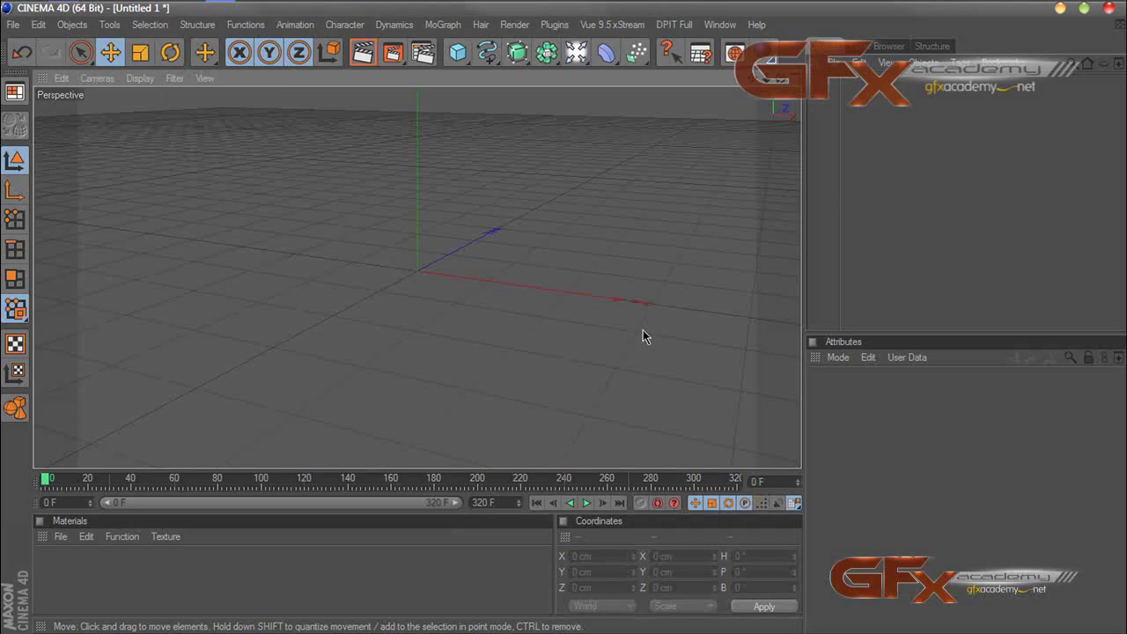
left_click(795, 79)
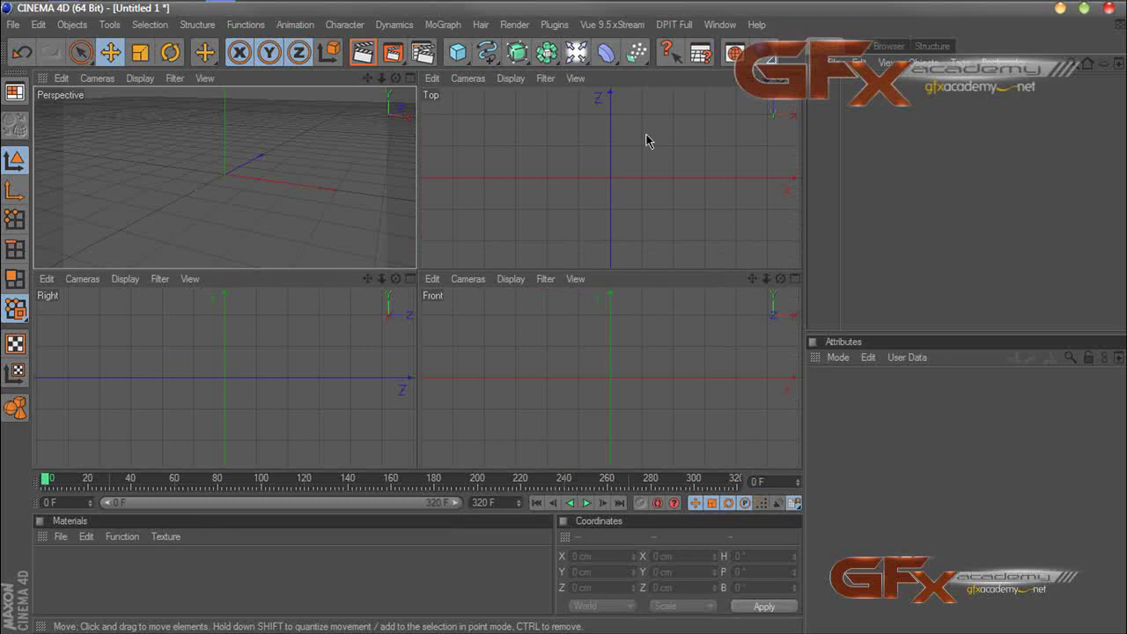
left_click(715, 115)
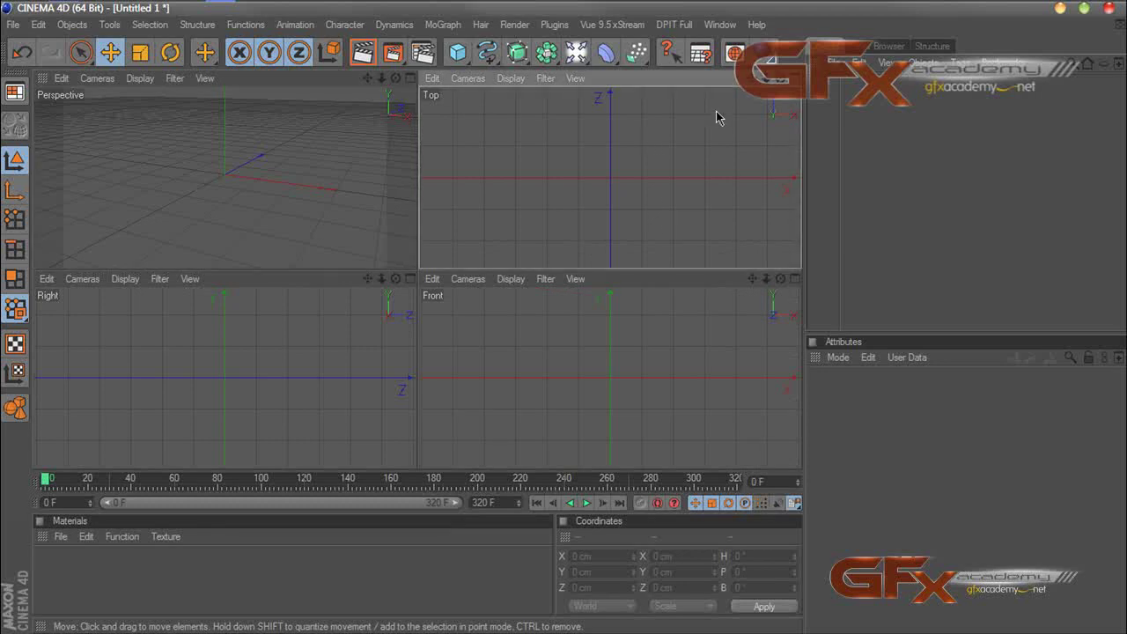
left_click(487, 52)
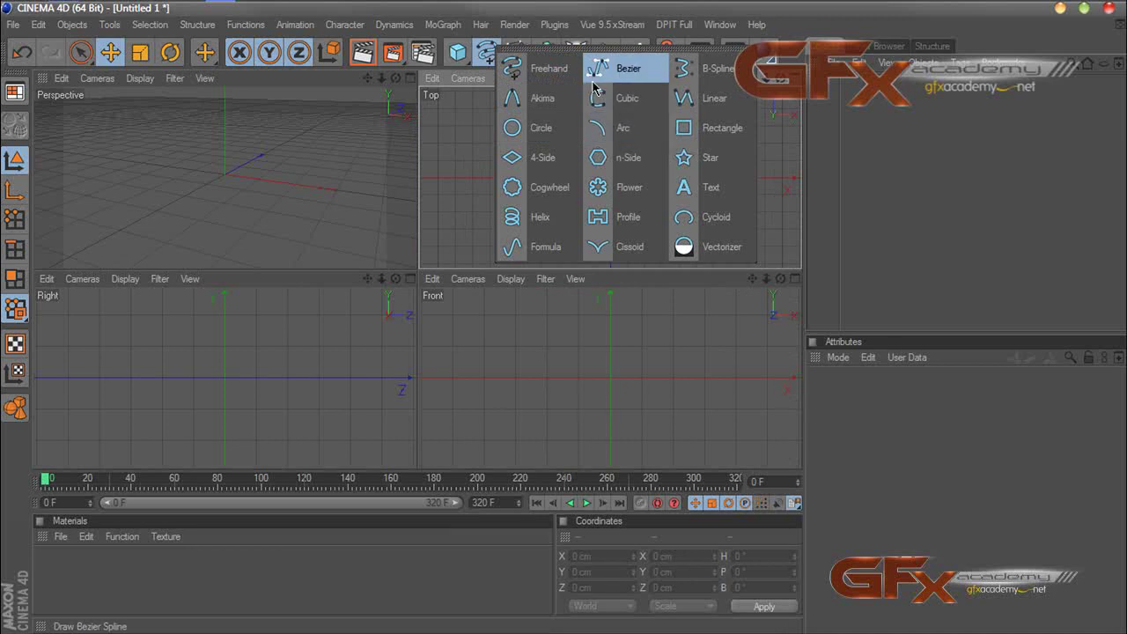
left_click(698, 97)
left_click(611, 108)
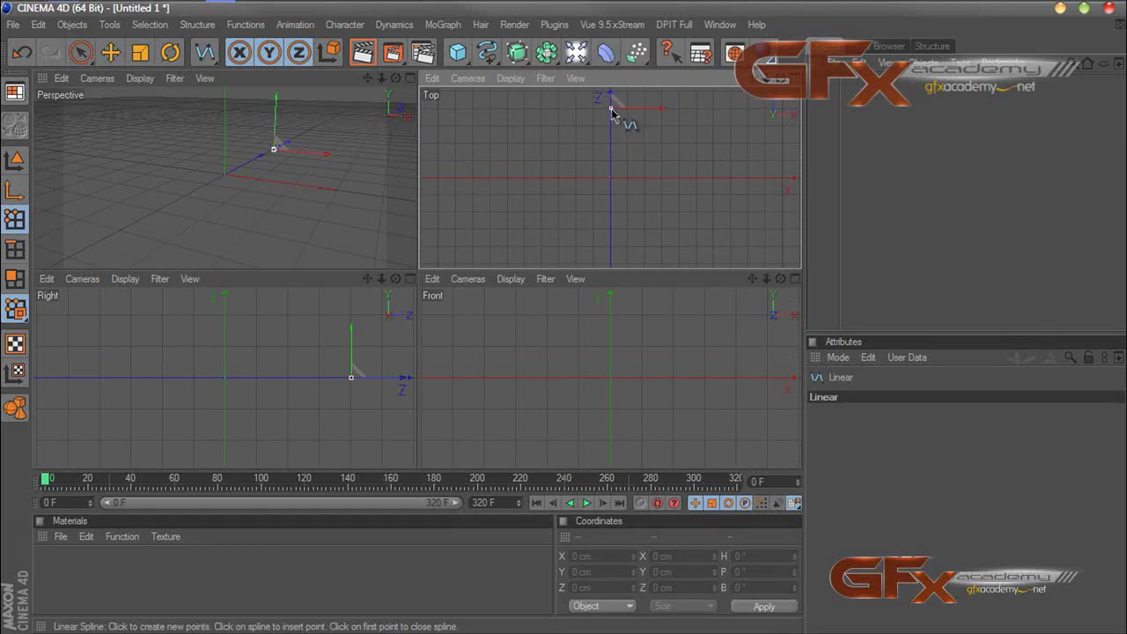
left_click(611, 183)
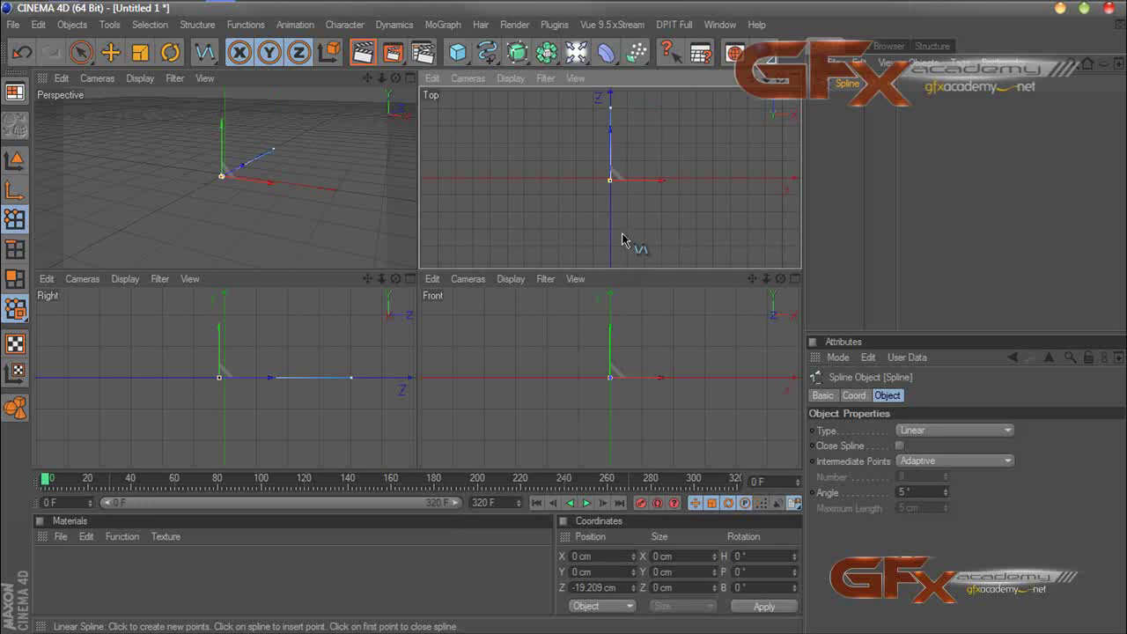
Step: Move the spline's end point near the origin along the negative Z axis to about -319 cm in the Perspective view
left_click_drag(396, 79, 401, 83)
left_click(409, 78)
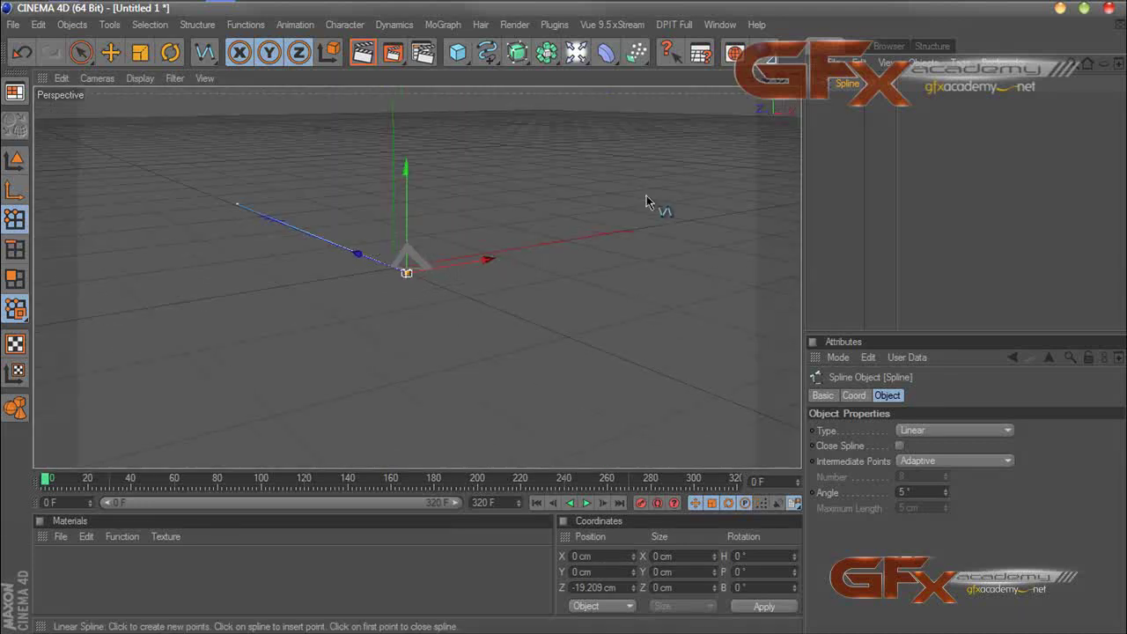
mouse_move(781, 78)
left_mouse_down()
mouse_move(782, 54)
mouse_move(780, 84)
left_mouse_up()
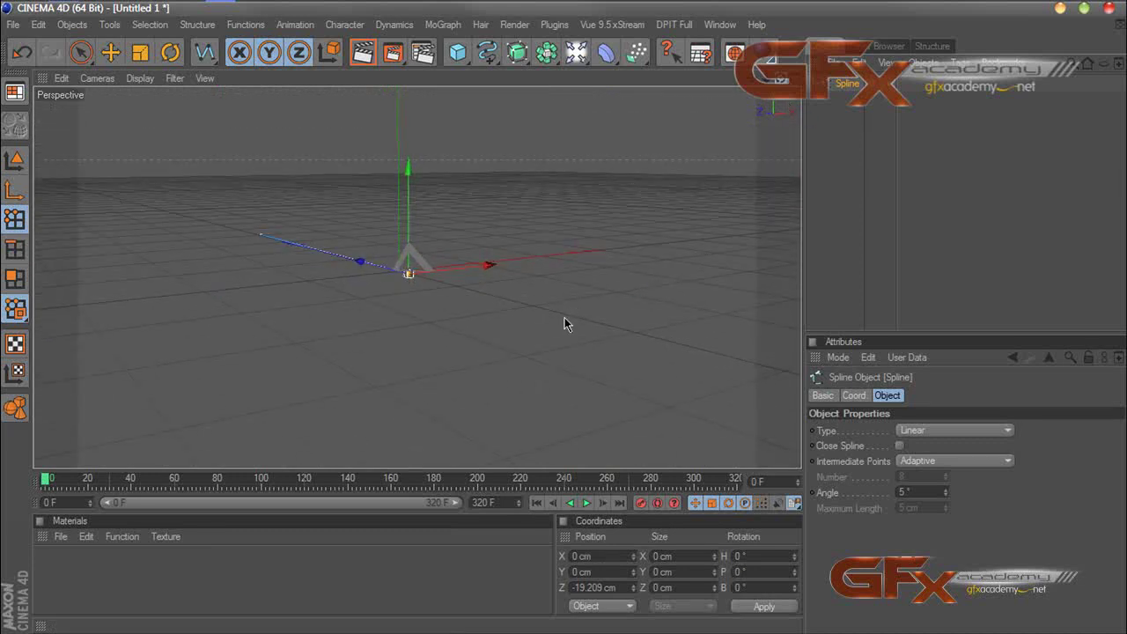
left_click(110, 52)
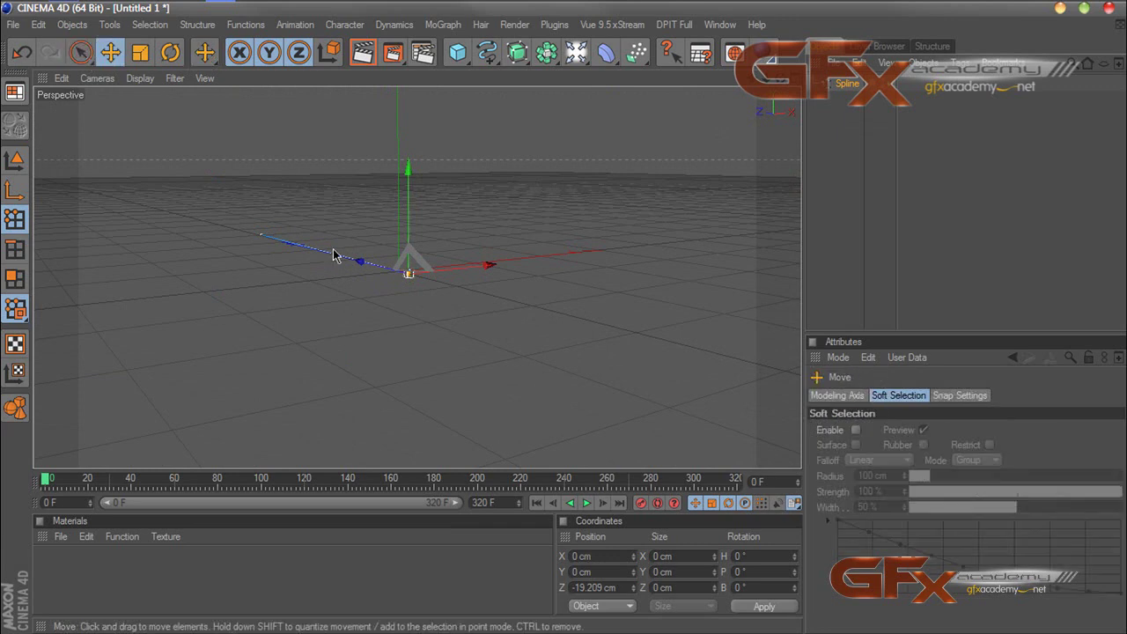
left_click_drag(407, 272, 247, 241)
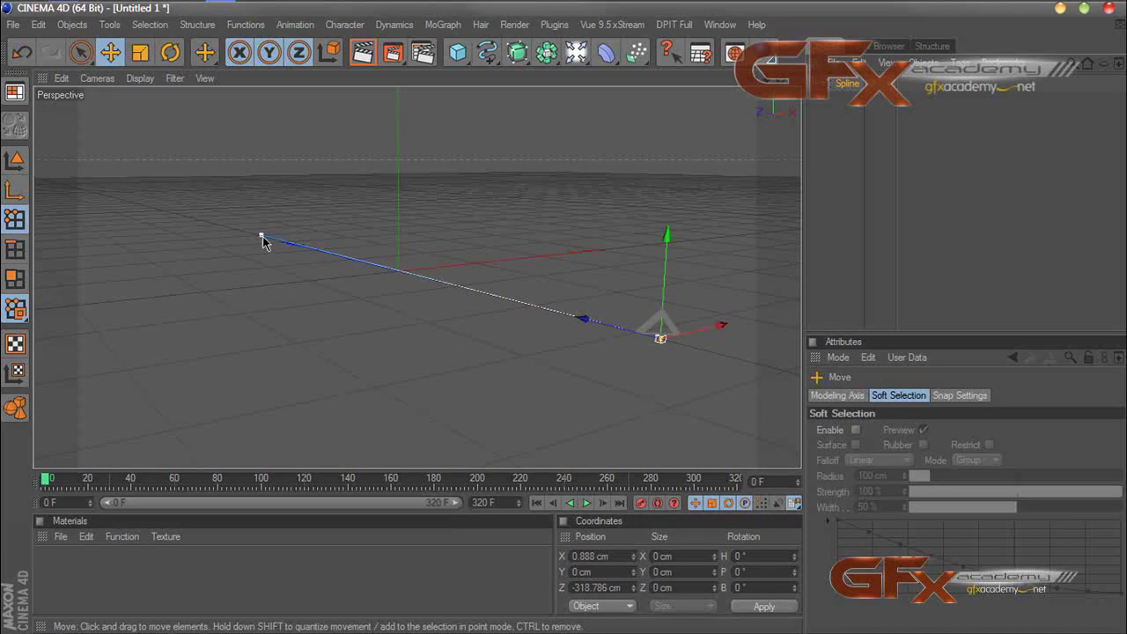
Step: Move the spline's far end point away along the Z axis so the spline is about 2412 cm long, and return to model mode
left_click(261, 238)
left_click_drag(261, 239, 90, 191)
left_click_drag(782, 79, 760, 74)
left_click(15, 161)
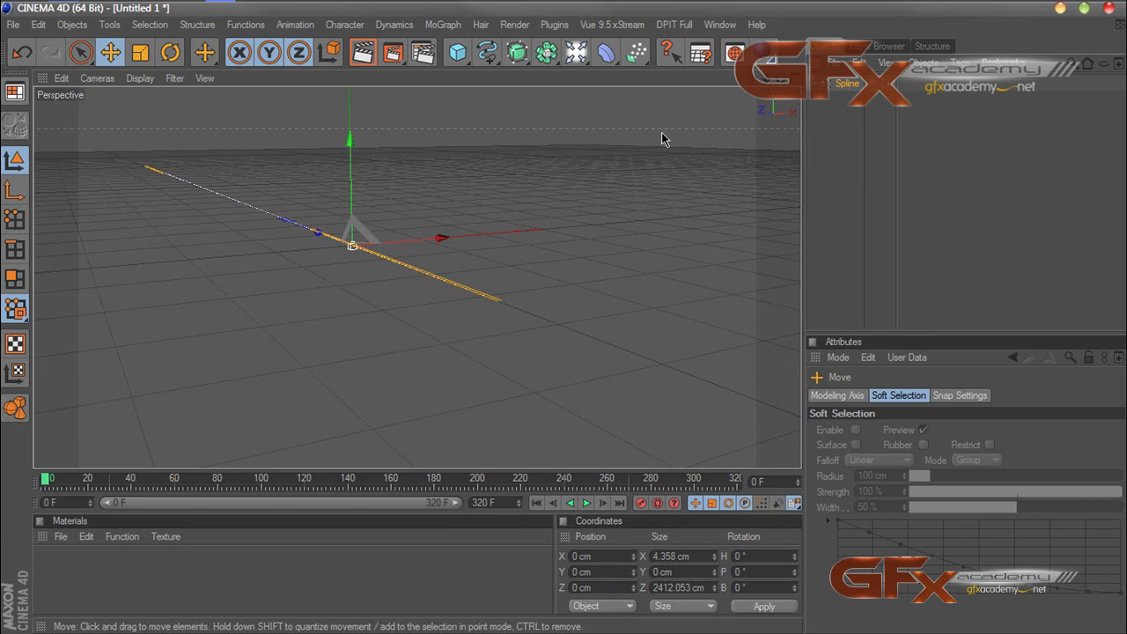
left_click_drag(780, 79, 756, 77)
Step: Center the spline's axis on its points with the Axis Center function
left_click(844, 86)
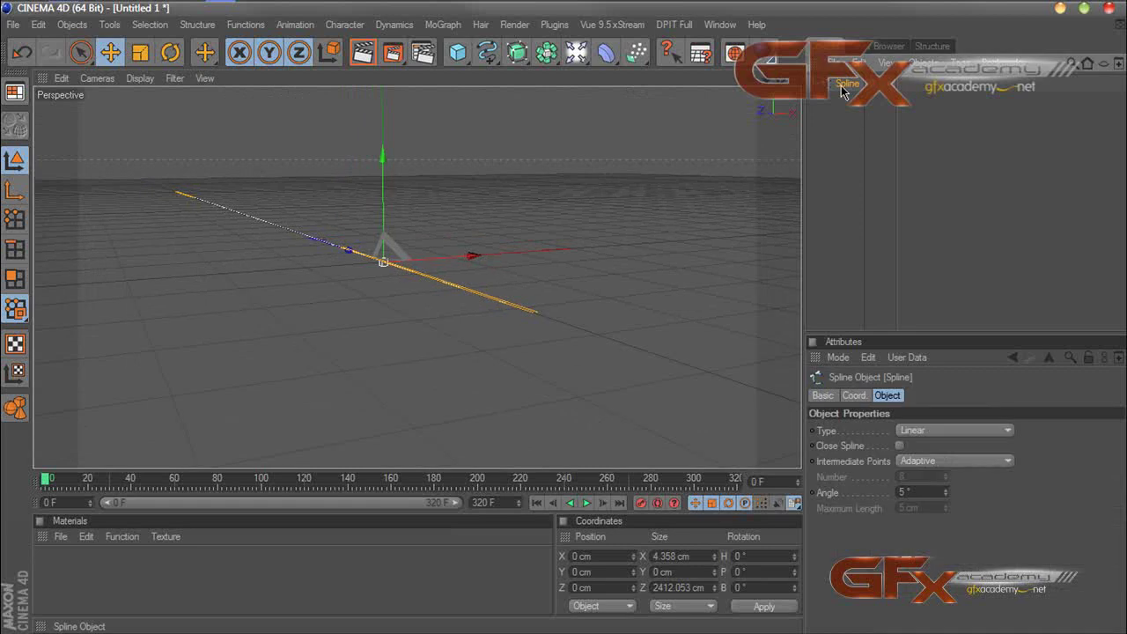
left_click(198, 25)
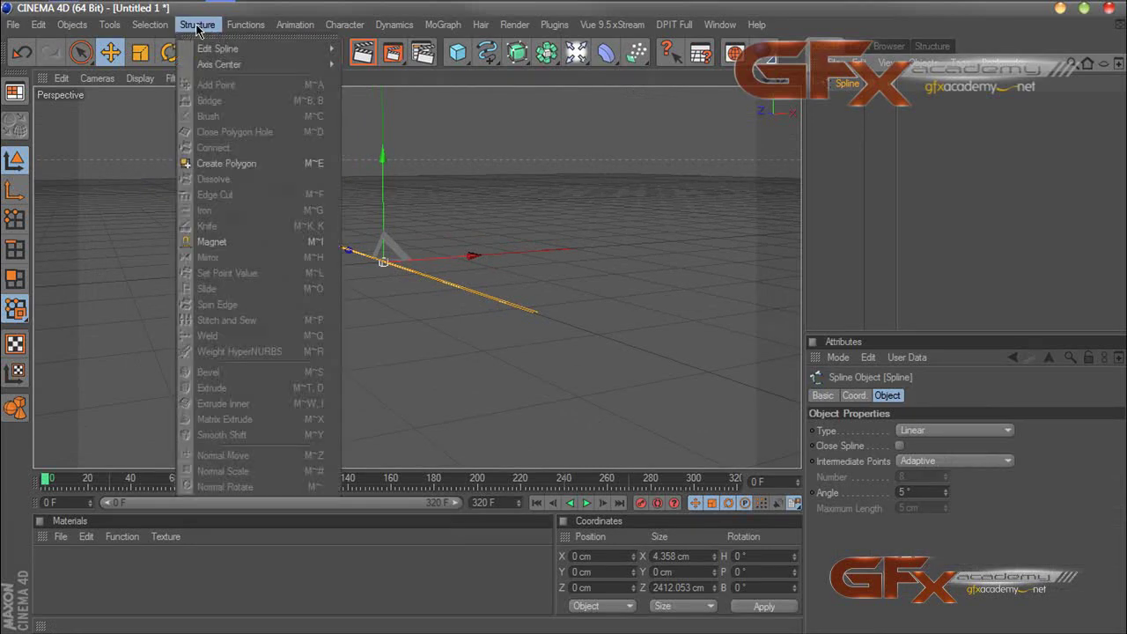
mouse_move(212, 66)
left_click(373, 91)
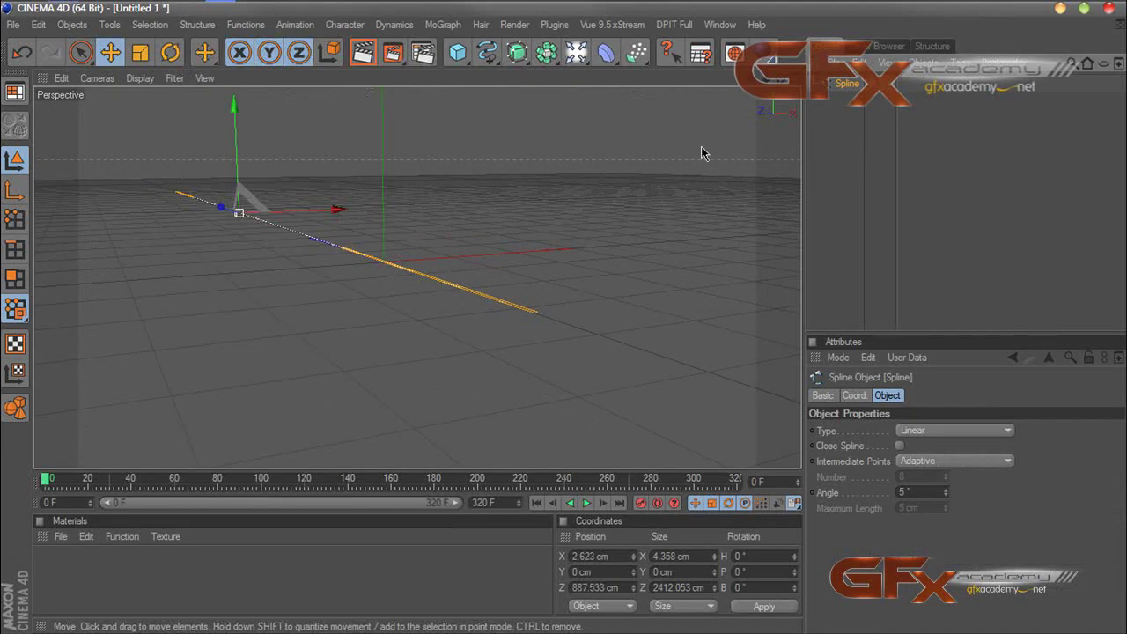
mouse_move(780, 80)
left_mouse_down()
mouse_move(757, 79)
mouse_move(782, 80)
left_mouse_up()
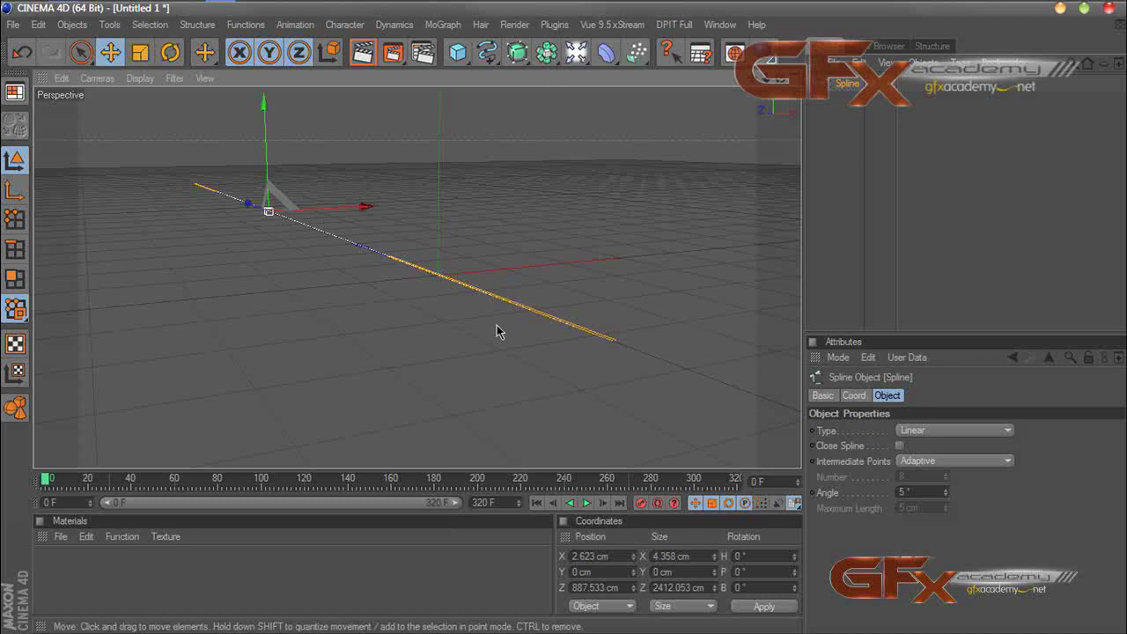
Step: Run the Drop To Floor plugin on the spline and deselect it
left_click(554, 24)
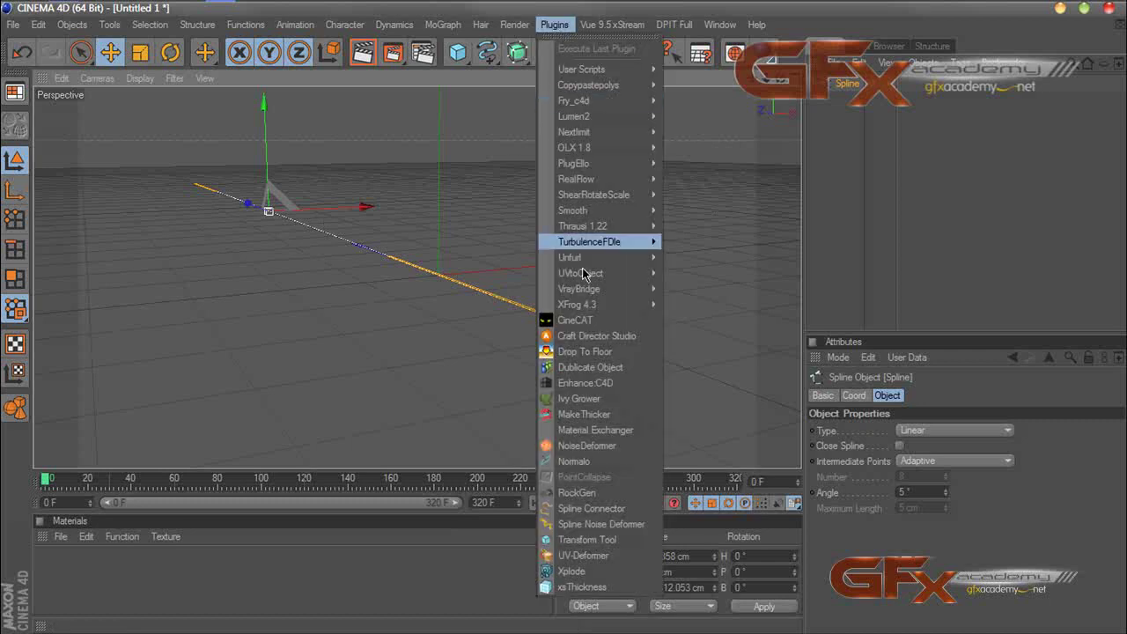
left_click(587, 353)
left_click(493, 298)
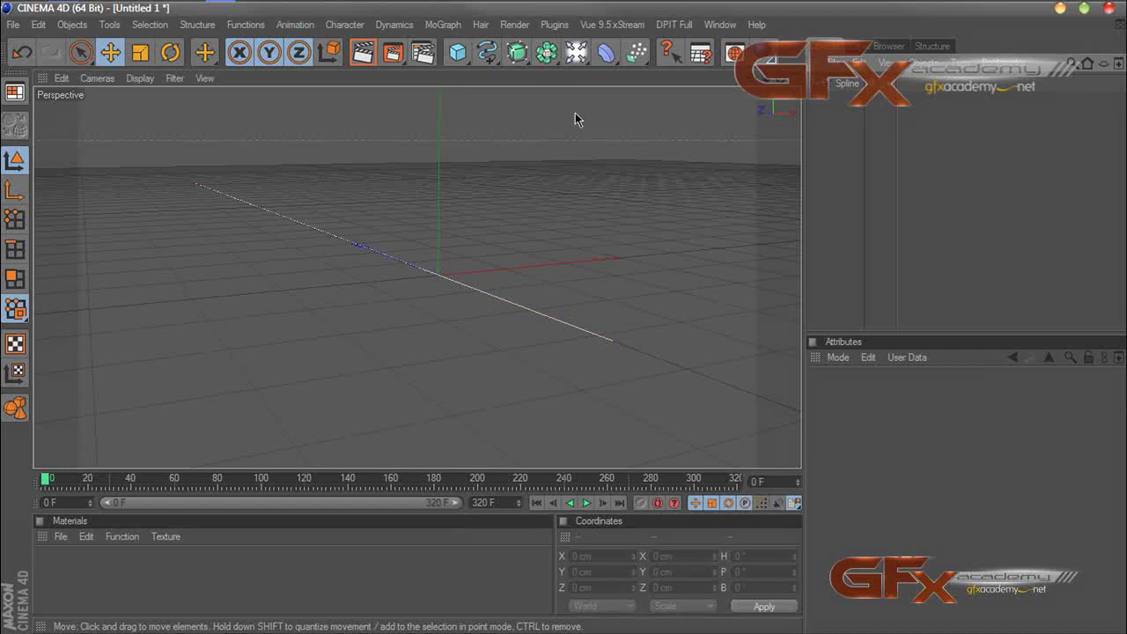
left_click(489, 53)
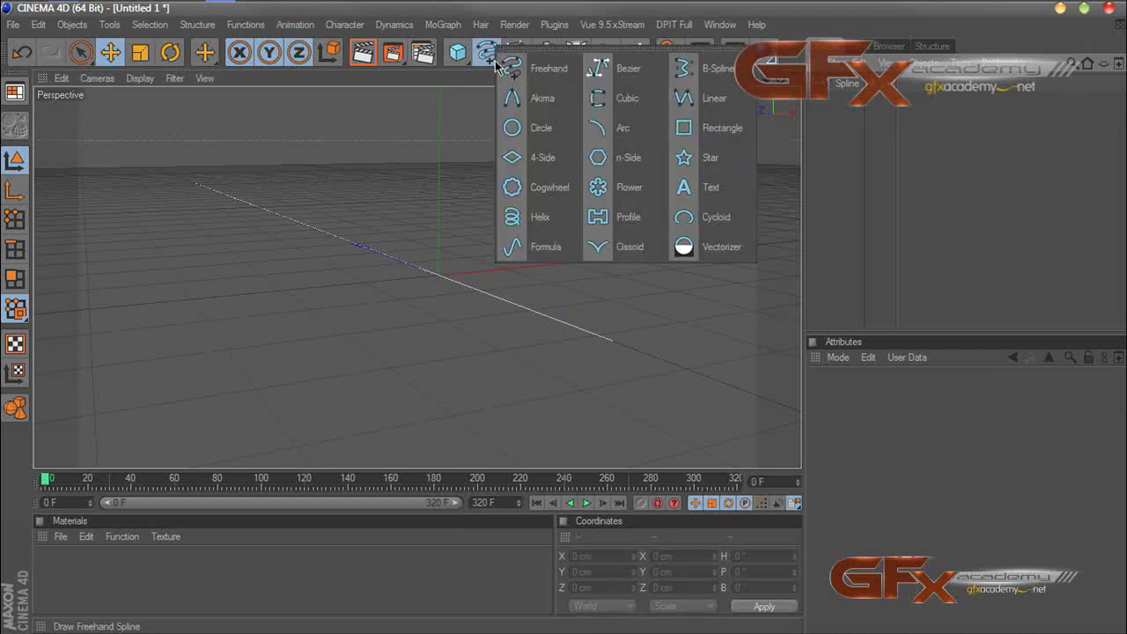
left_click(560, 160)
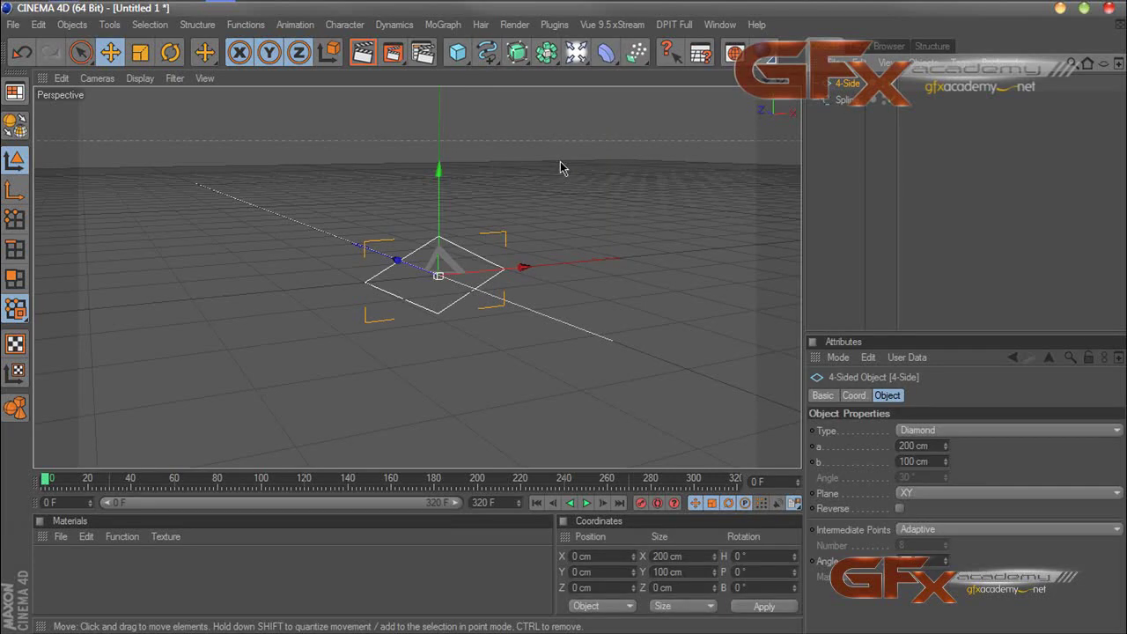
left_click(820, 172)
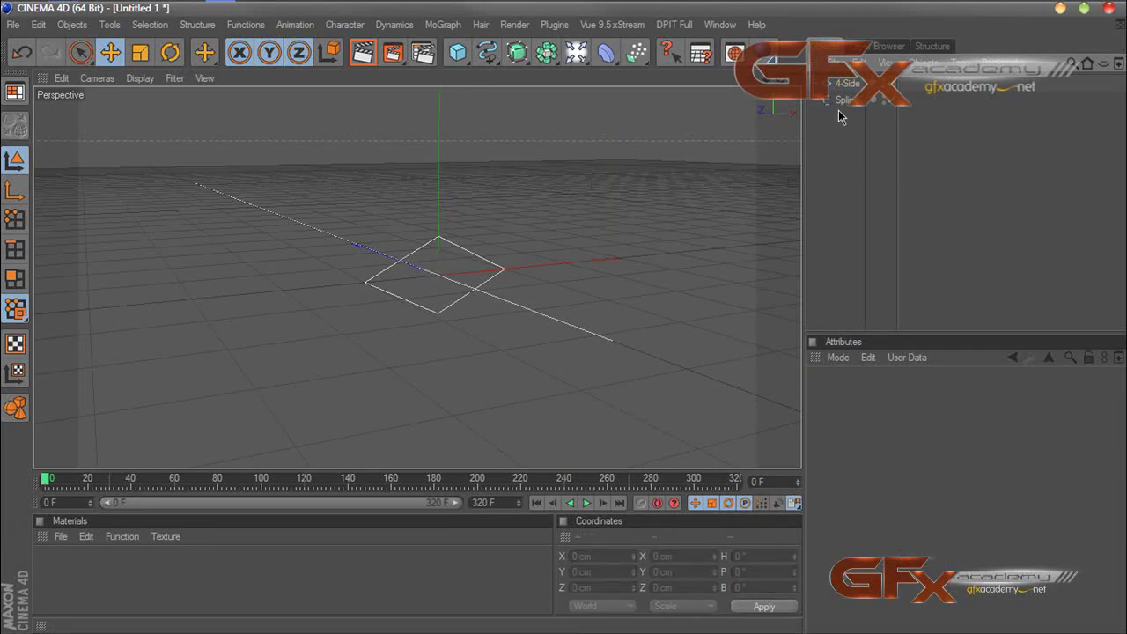
left_click(837, 89)
key("Delete")
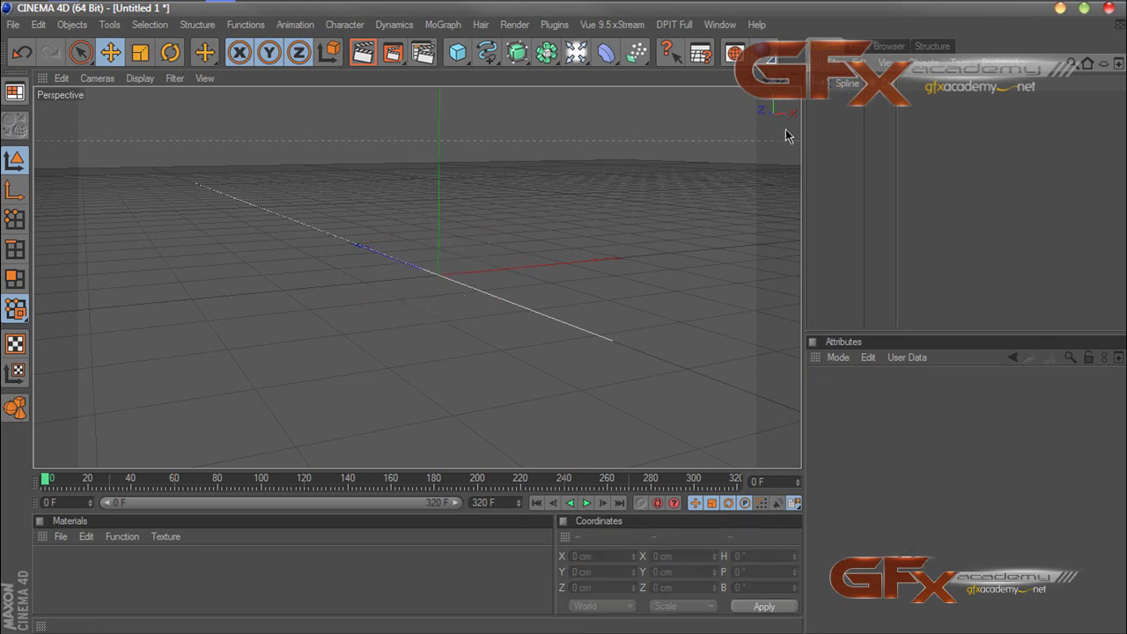
Step: Add a rectangle spline with a width of 10 cm and a height of 30 cm
left_click(487, 53)
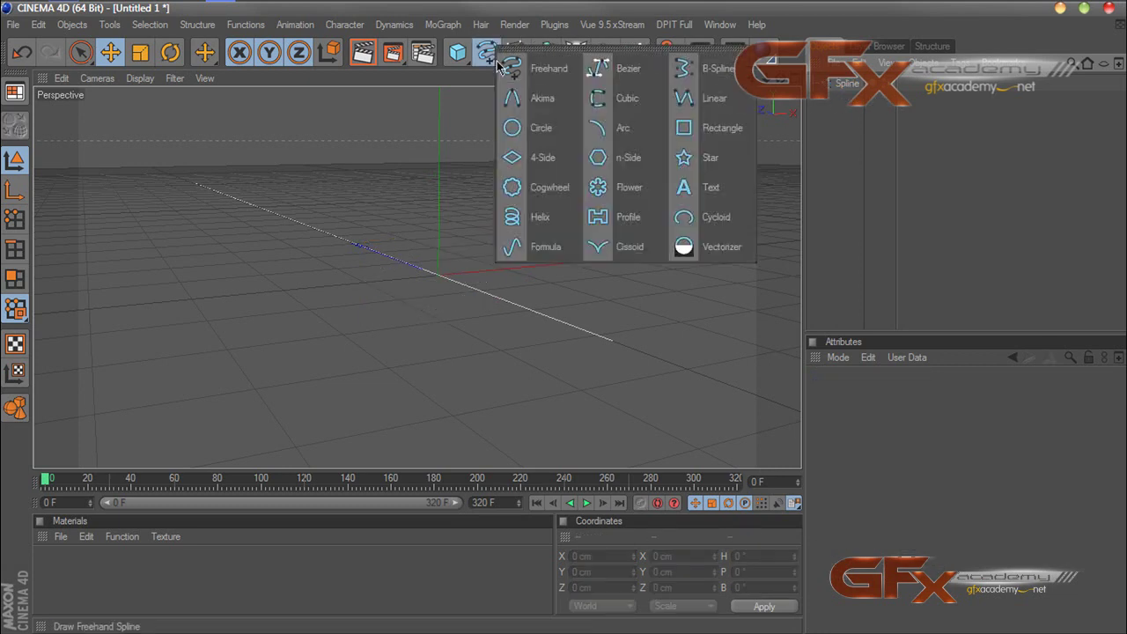
left_click(685, 128)
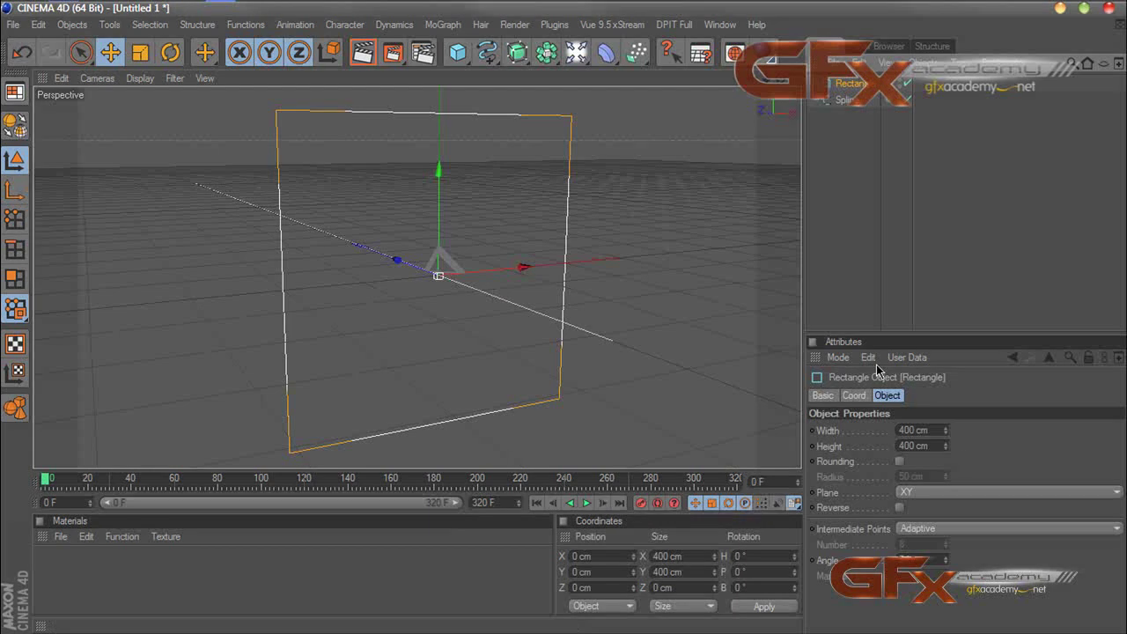
left_click(939, 429)
type("10")
key("Tab")
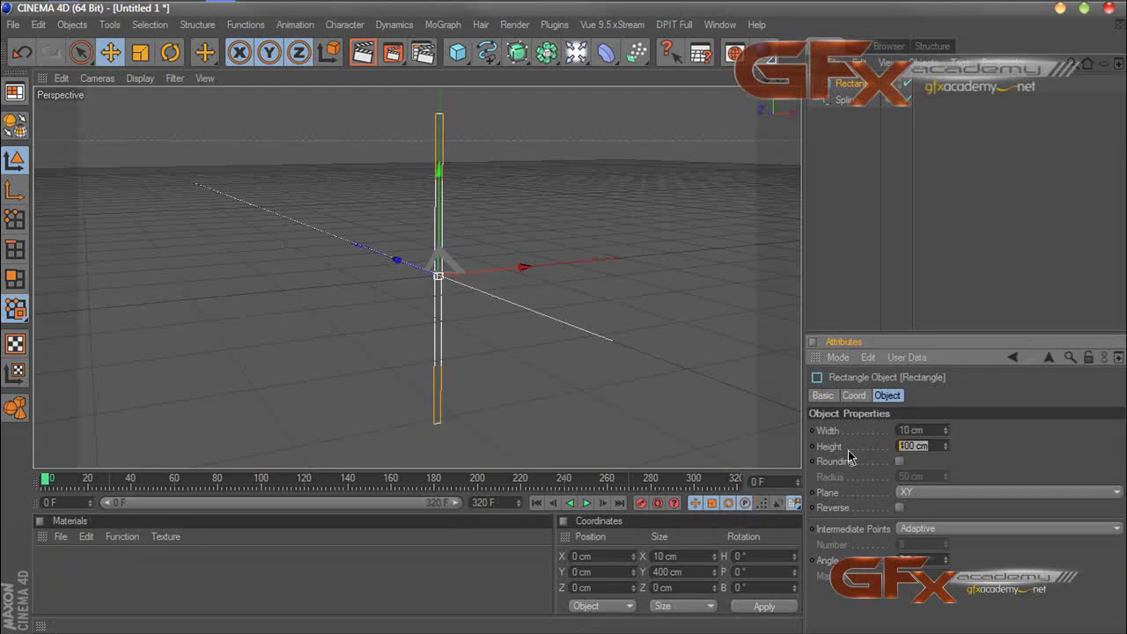
type("30")
key("Return")
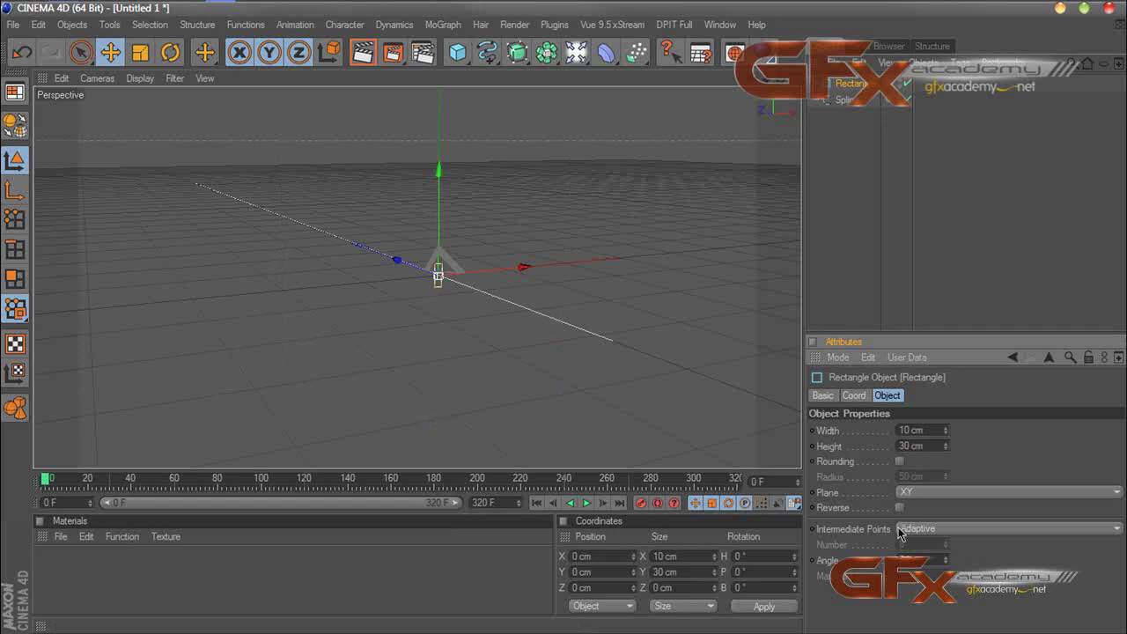
Step: Enable rounding on the rectangle spline with a radius of 3 cm
left_click(899, 461)
left_click_drag(920, 476, 840, 480)
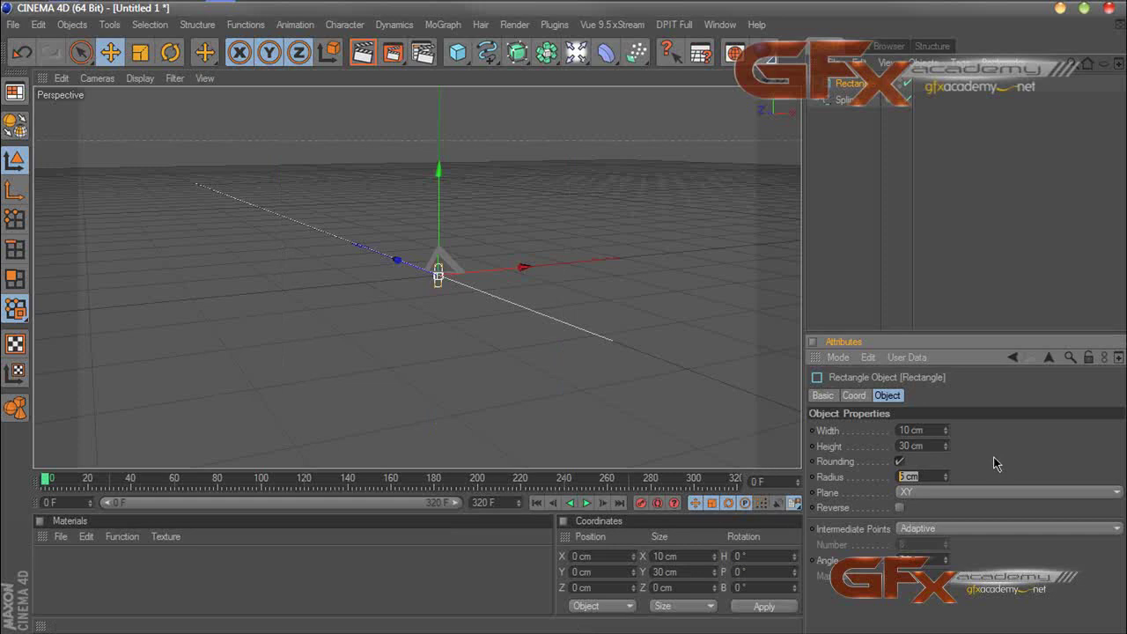
type("3")
key("Return")
Step: Create a Sweep NURBS and nest the rectangle and the linear spline under it, with the rectangle as the profile
left_click_drag(516, 60, 596, 129)
left_click_drag(872, 135, 827, 117)
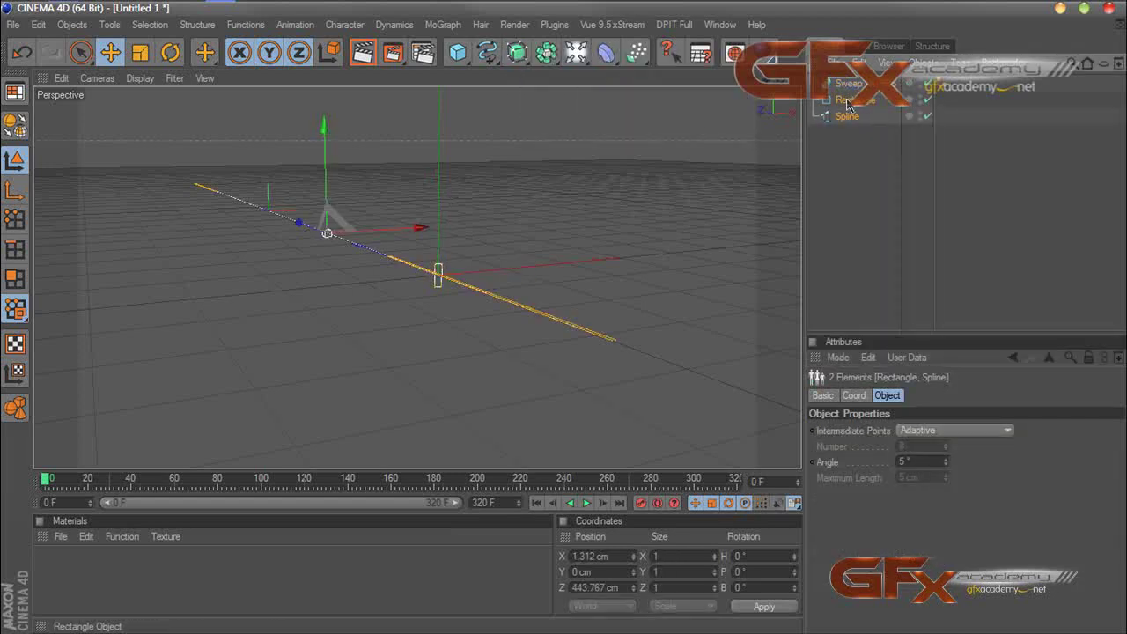
left_click(821, 186)
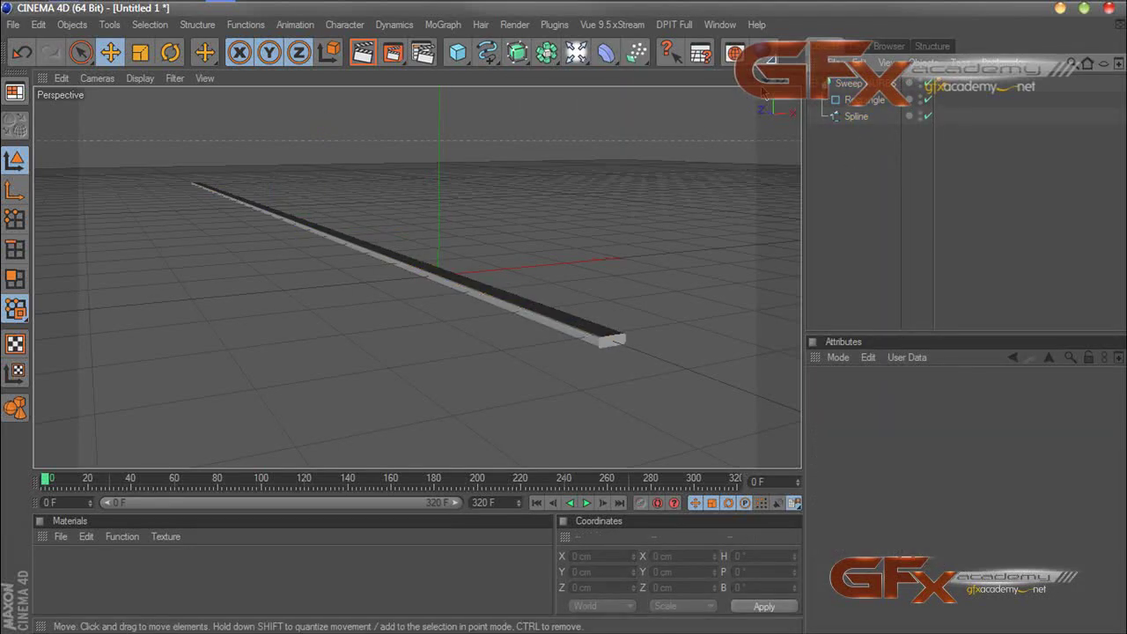
Step: Increase the profile rectangle's height to 58 cm to widen the swept bar
left_click_drag(781, 78, 757, 51)
left_click_drag(418, 278, 431, 283, "alt")
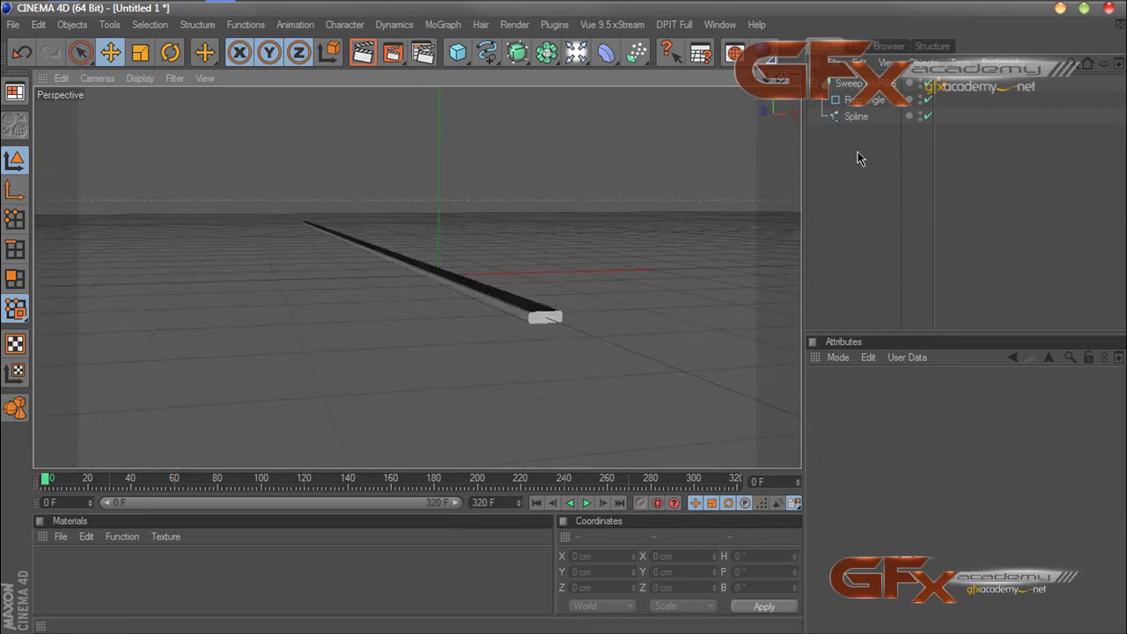
left_click(819, 101)
left_click_drag(944, 449, 944, 414)
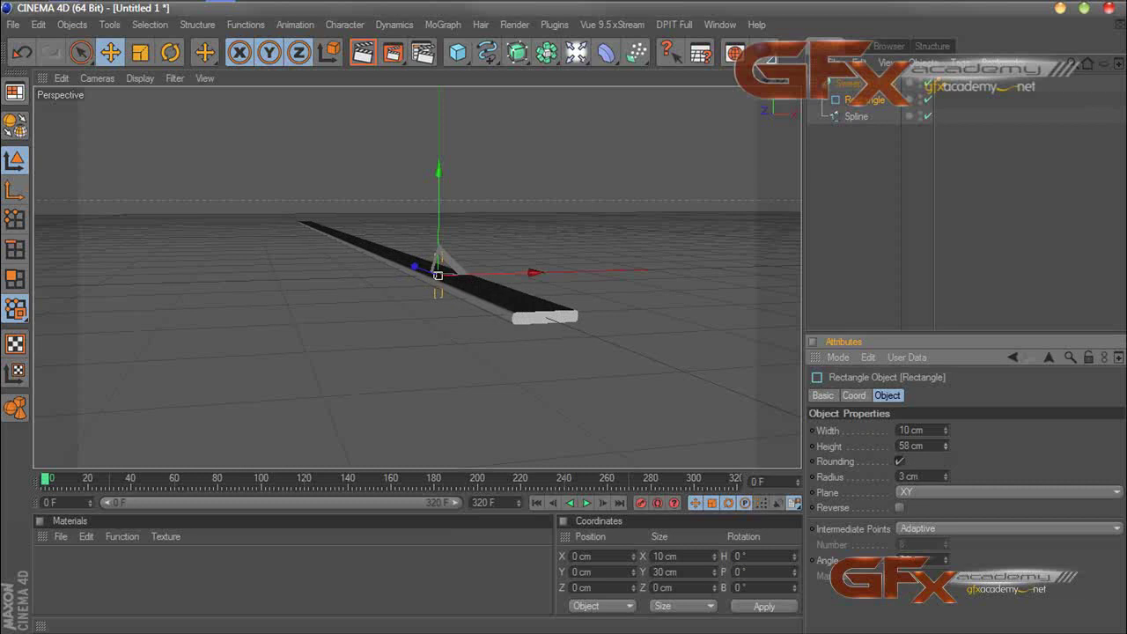
left_click(818, 299)
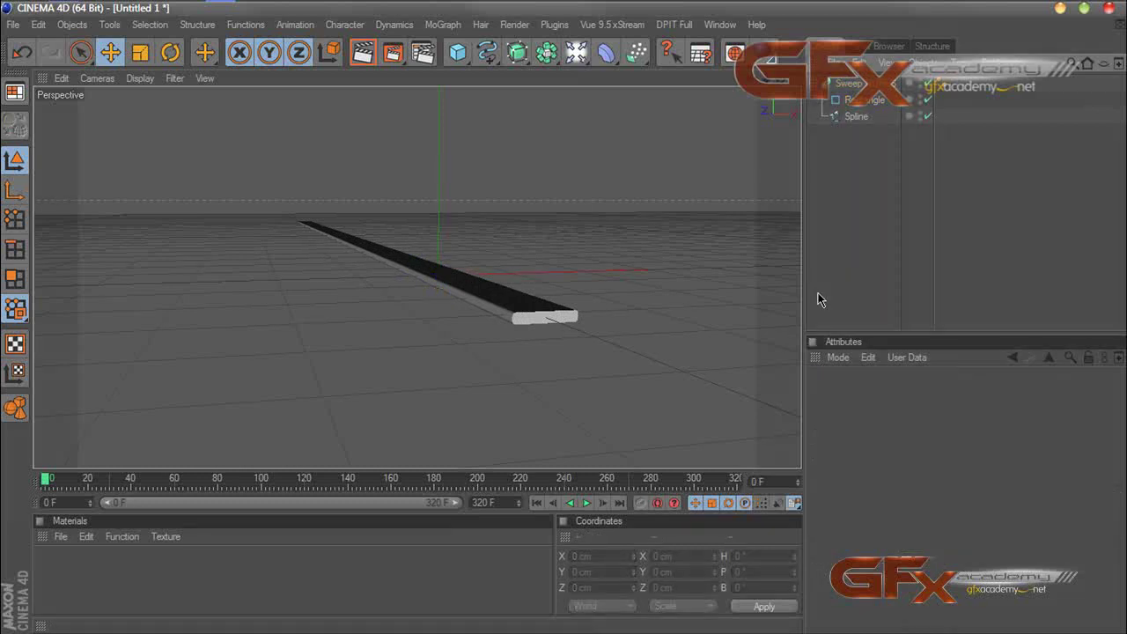
Step: Examine the swept bar's rounded end up close along with the rectangle's settings and the Sweep NURBS object and caps settings
left_click(855, 100)
scroll(717, 231, "up", 4)
scroll(719, 233, "up", 1)
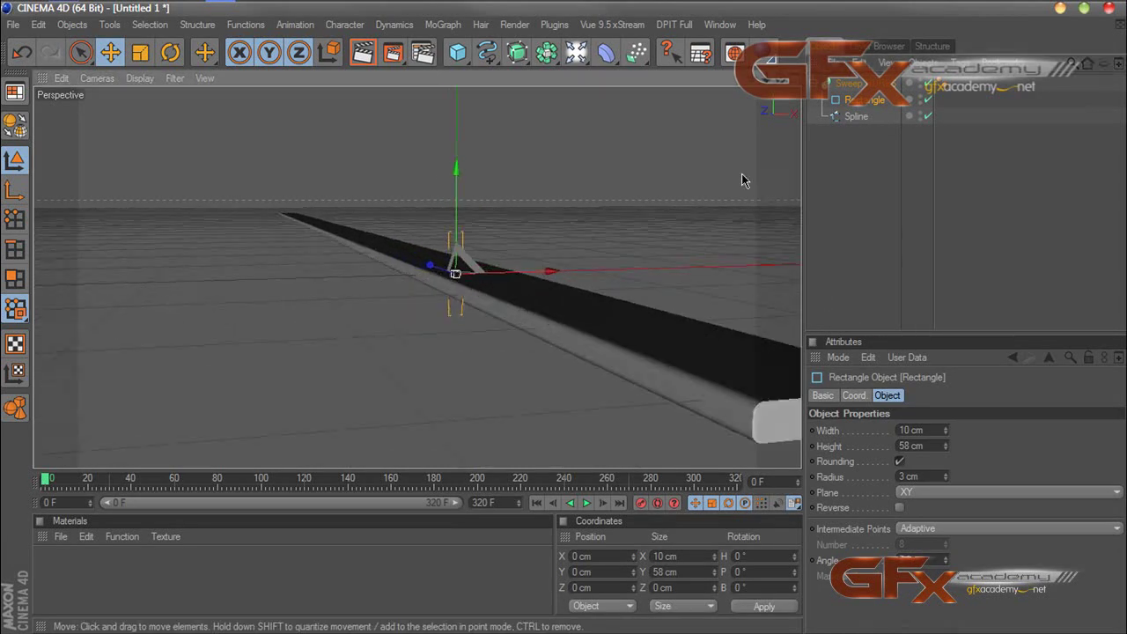
left_click_drag(752, 78, 671, 33)
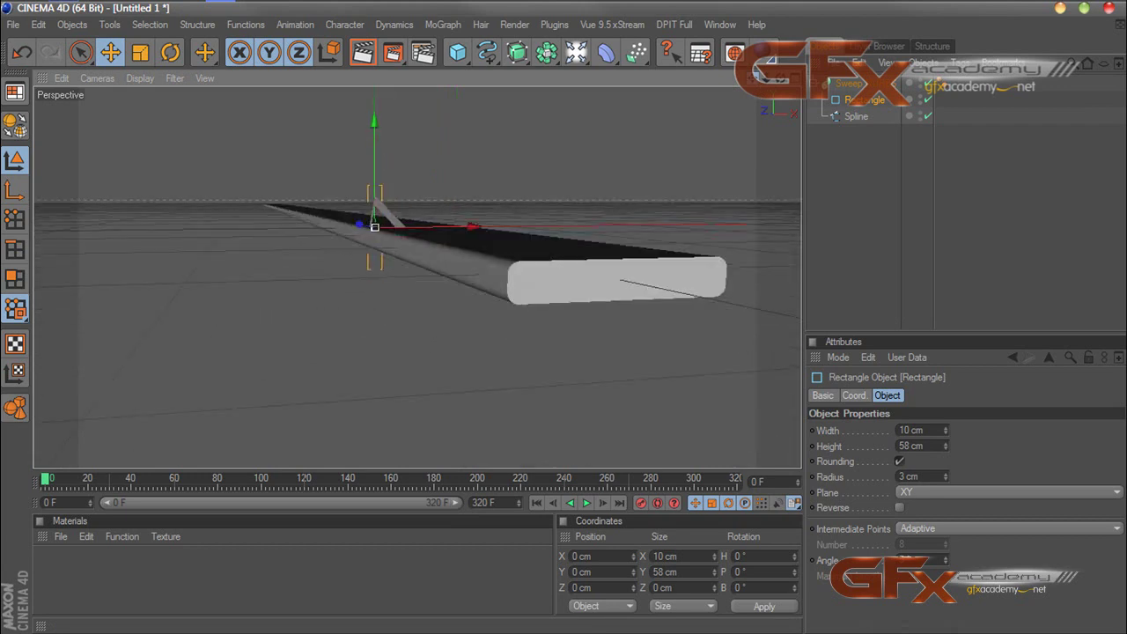
left_click(563, 276)
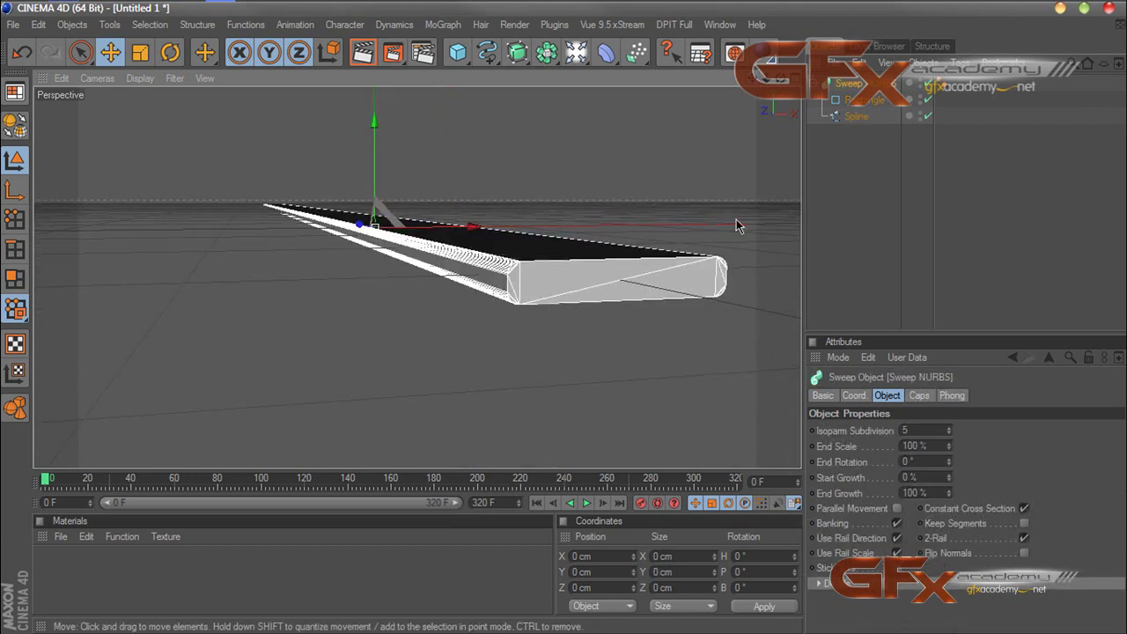
mouse_move(781, 79)
left_mouse_down()
mouse_move(785, 107)
mouse_move(759, 151)
mouse_move(717, 180)
mouse_move(693, 99)
mouse_move(800, 88)
mouse_move(779, 97)
left_mouse_up()
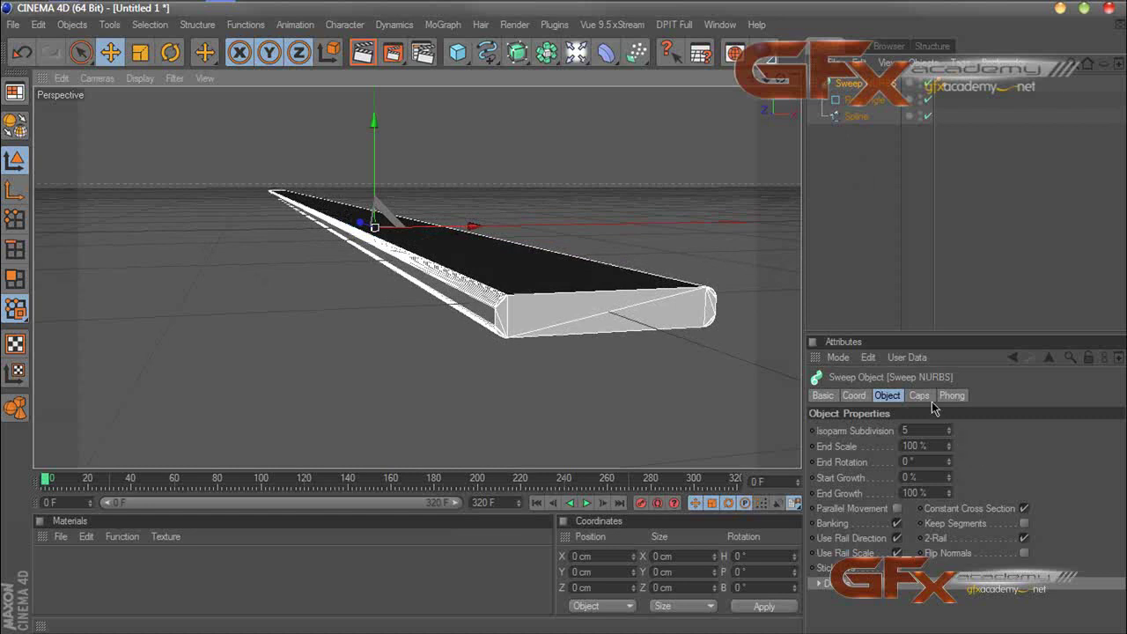
left_click(919, 395)
left_click(889, 396)
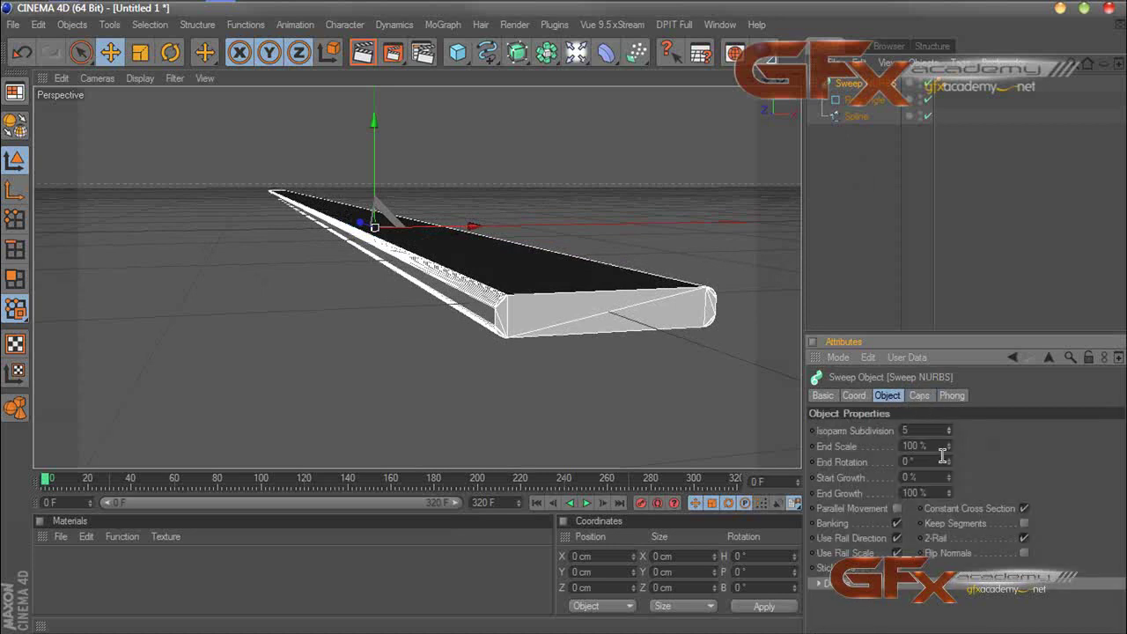
left_click(644, 348)
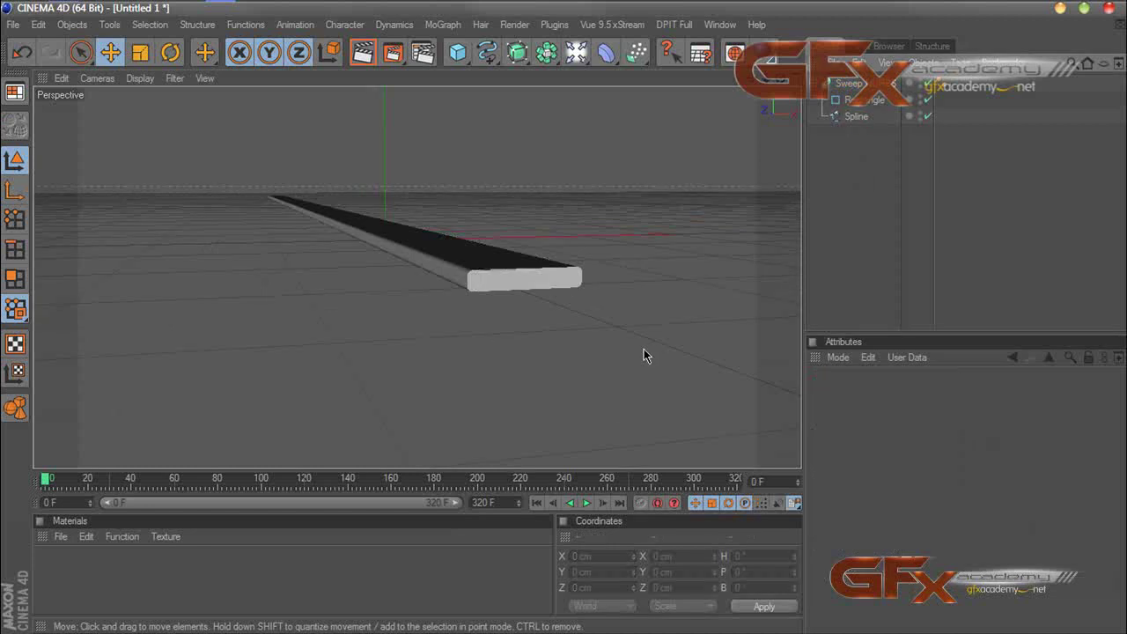
Step: Set the path spline's intermediate points Angle to 0° after reviewing the rectangle profile
left_click(859, 100)
scroll(722, 280, "up", 2)
left_click_drag(783, 82, 731, 90)
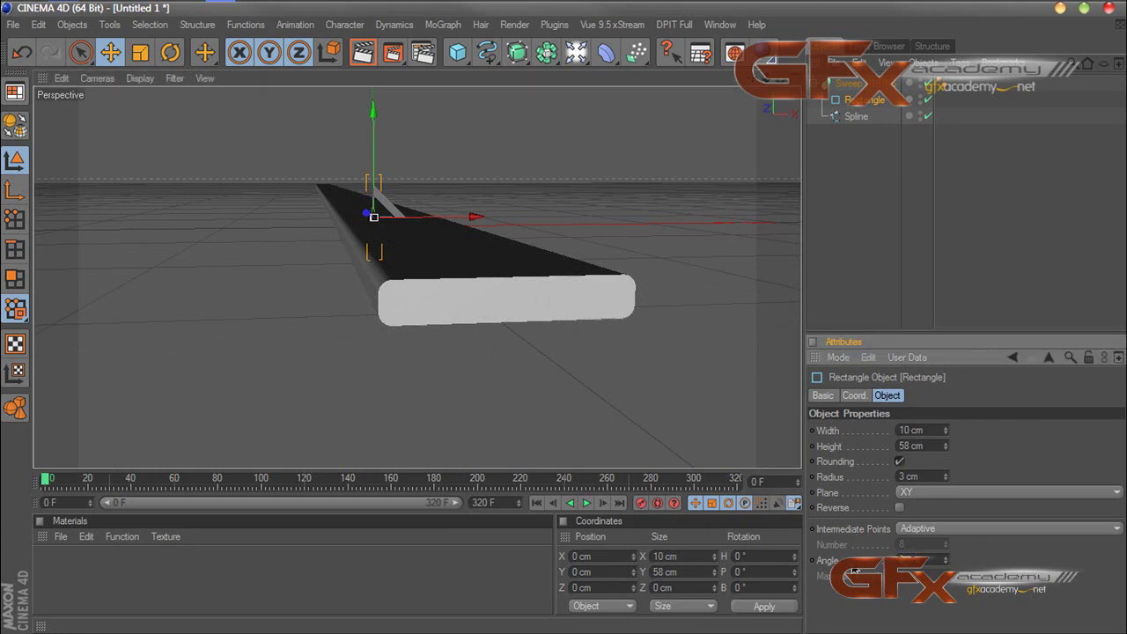
left_click(855, 116)
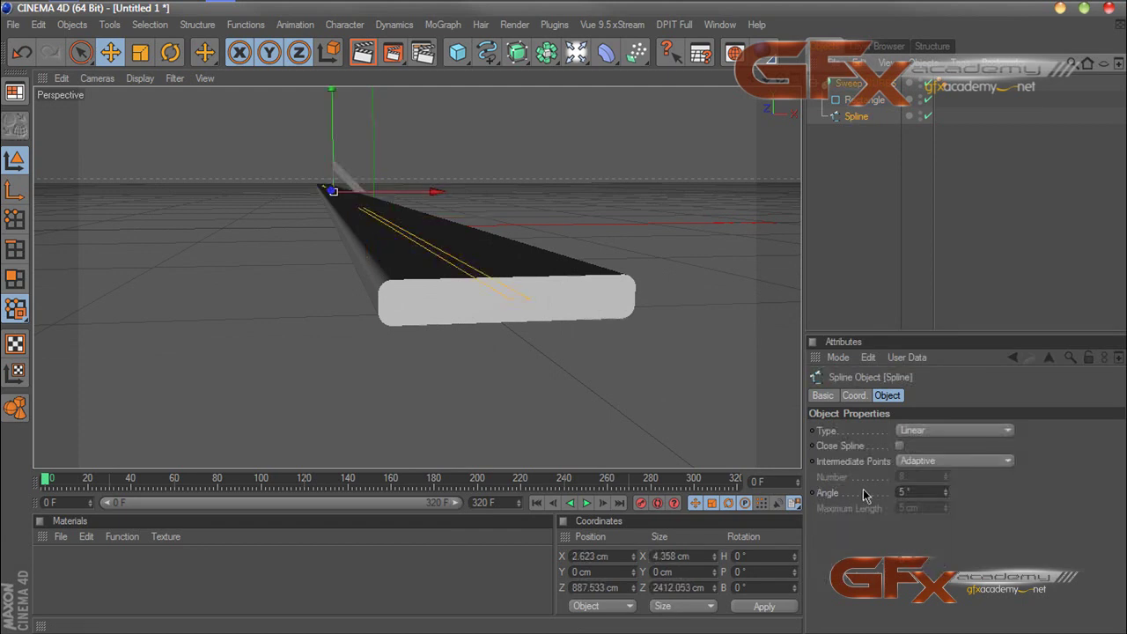
double_click(914, 491)
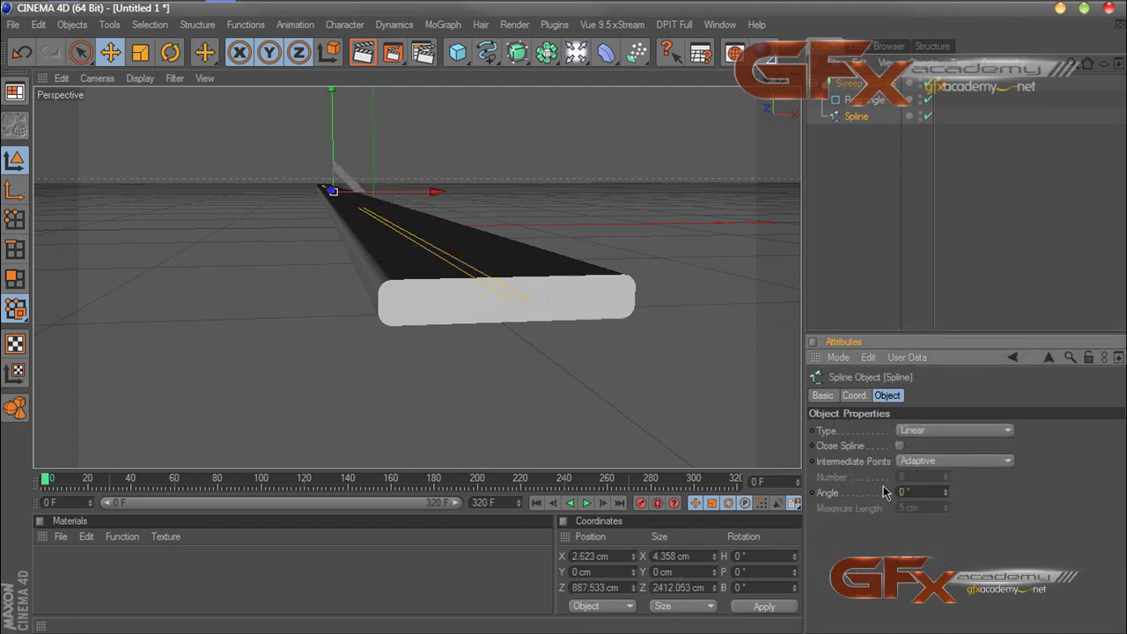
Step: Convert the Sweep NURBS bar into an editable polygon object with separate caps
left_click(848, 84)
left_click_drag(781, 78, 755, 261)
scroll(749, 147, "up", 3)
scroll(709, 148, "up", 3)
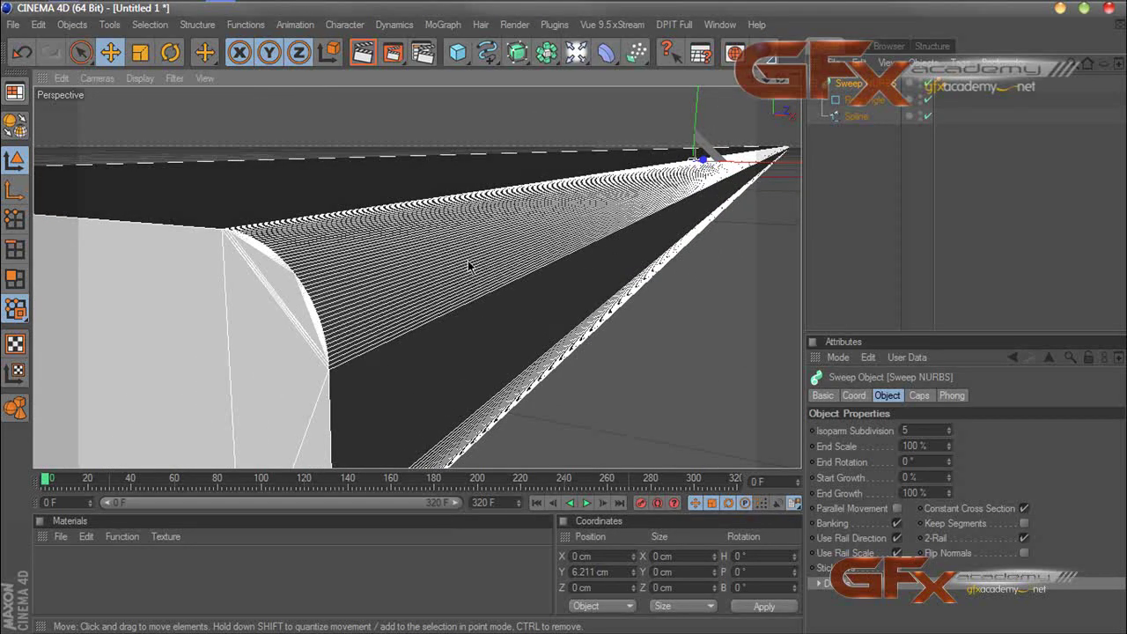
left_click(18, 127)
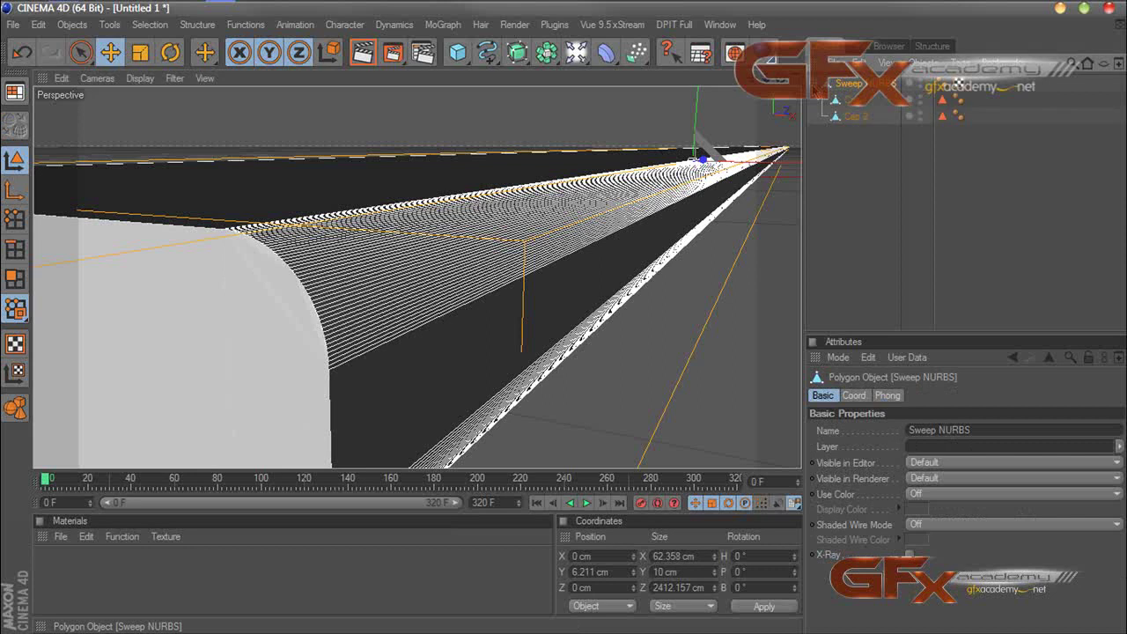
Step: Delete the C1 and C2 polygon selection tags from the bar's two cap objects
left_click(942, 117)
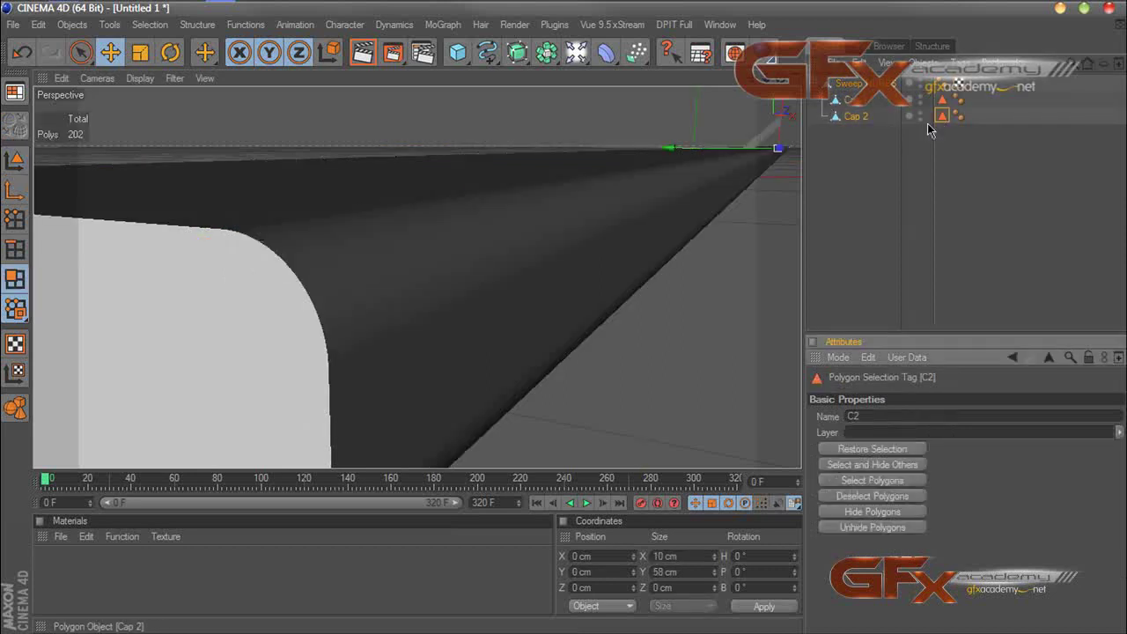
left_click(943, 102)
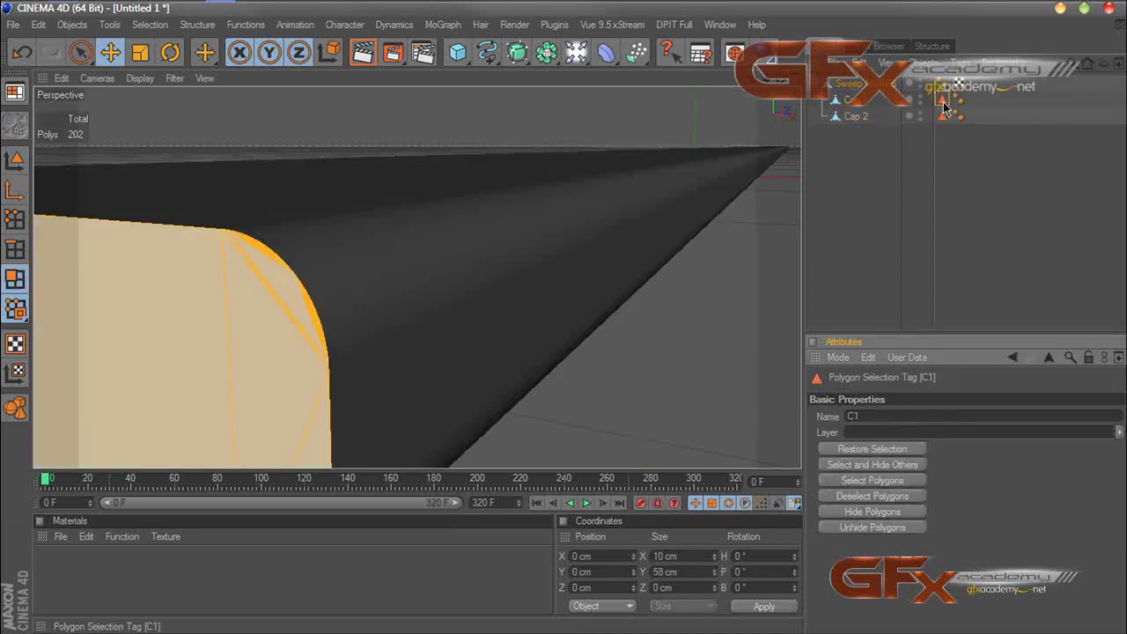
left_click(931, 159)
left_click(944, 117)
left_click(943, 102, "shift")
left_click(946, 169)
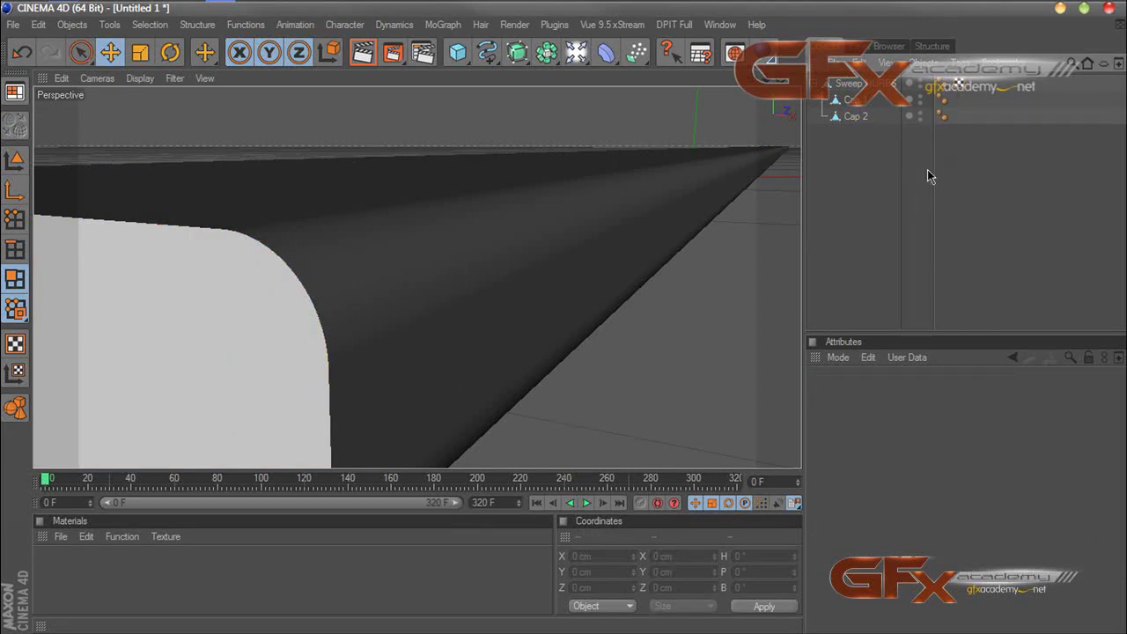
Step: Merge the swept bar and its two caps into a single polygon object with Connect+Delete
right_click(850, 84)
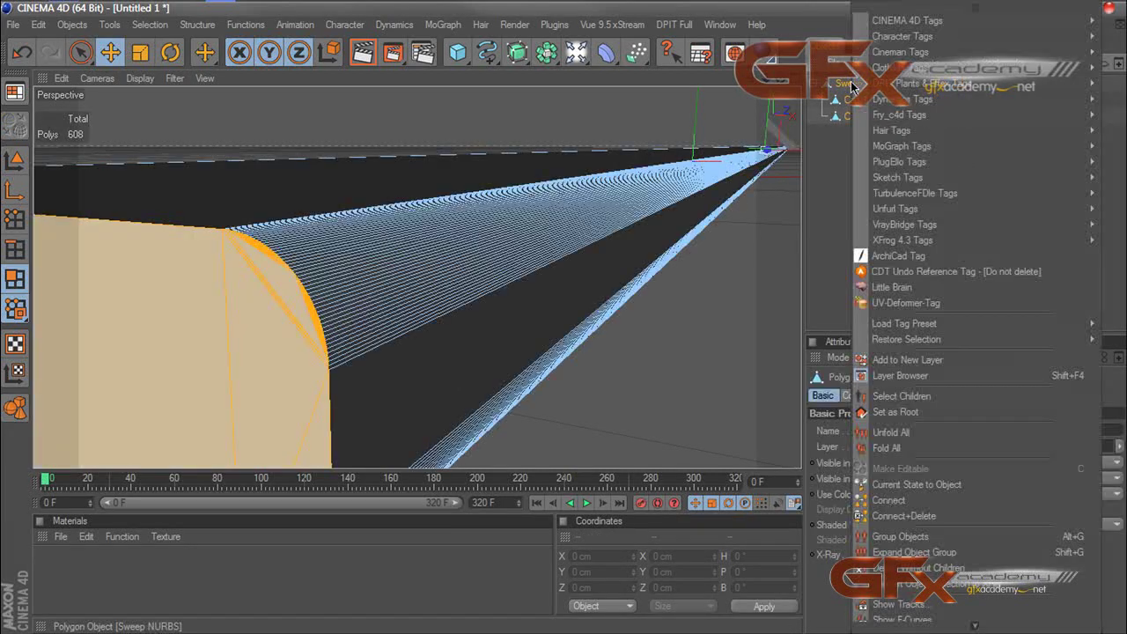
left_click(903, 516)
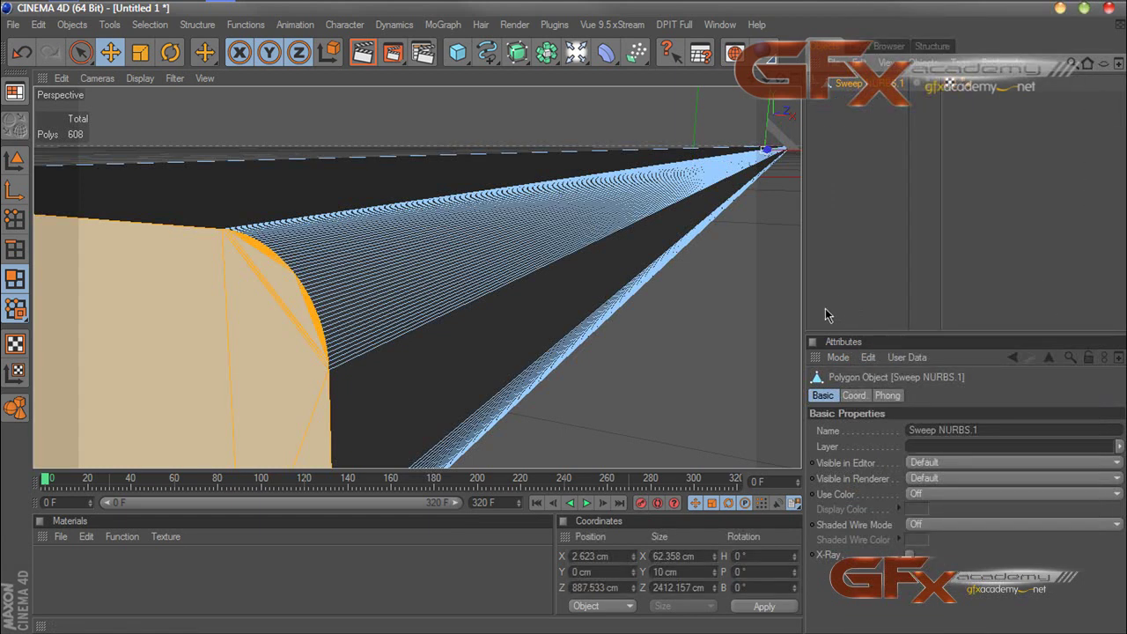
left_click(826, 173)
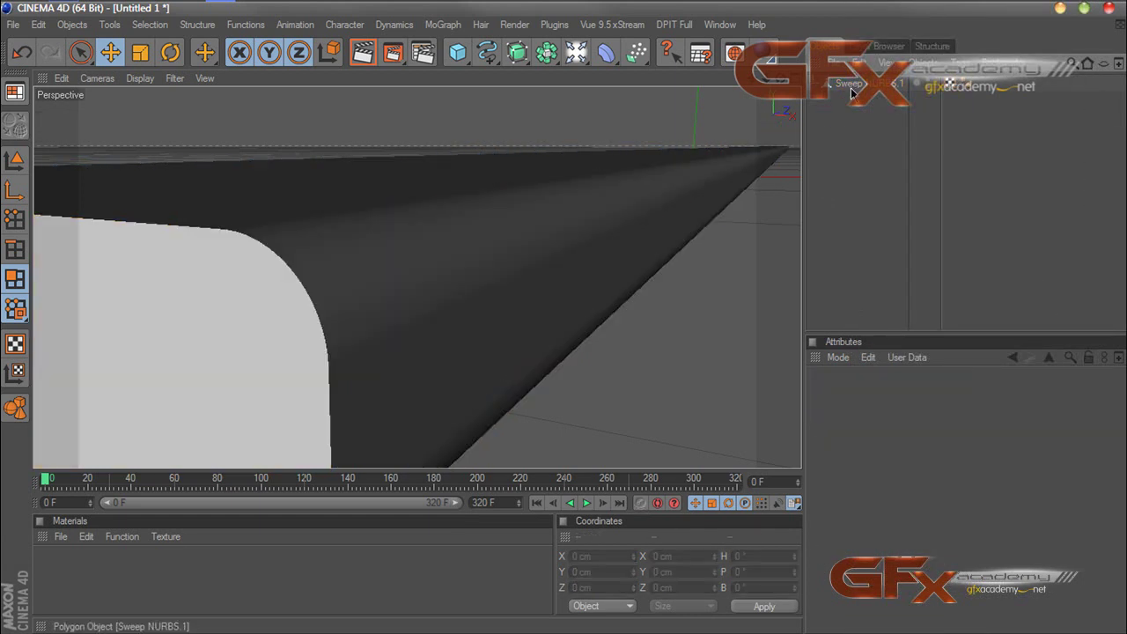
Step: Centre the merged bar's axis on its geometry with the Axis Center function in model mode
left_click(850, 86)
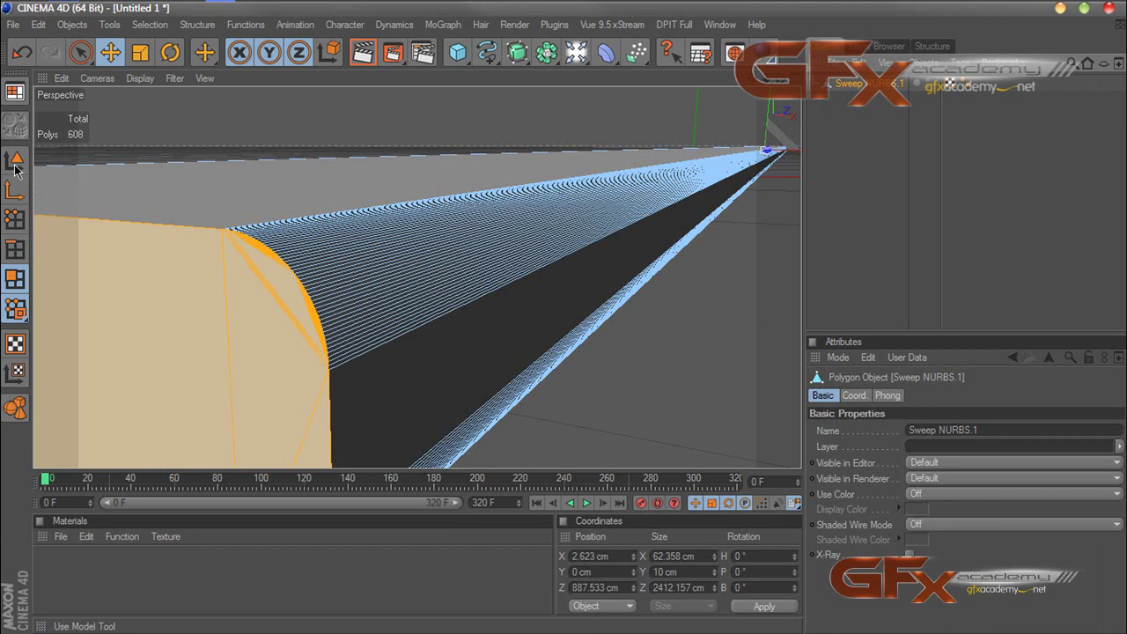
left_click(15, 159)
left_click(197, 23)
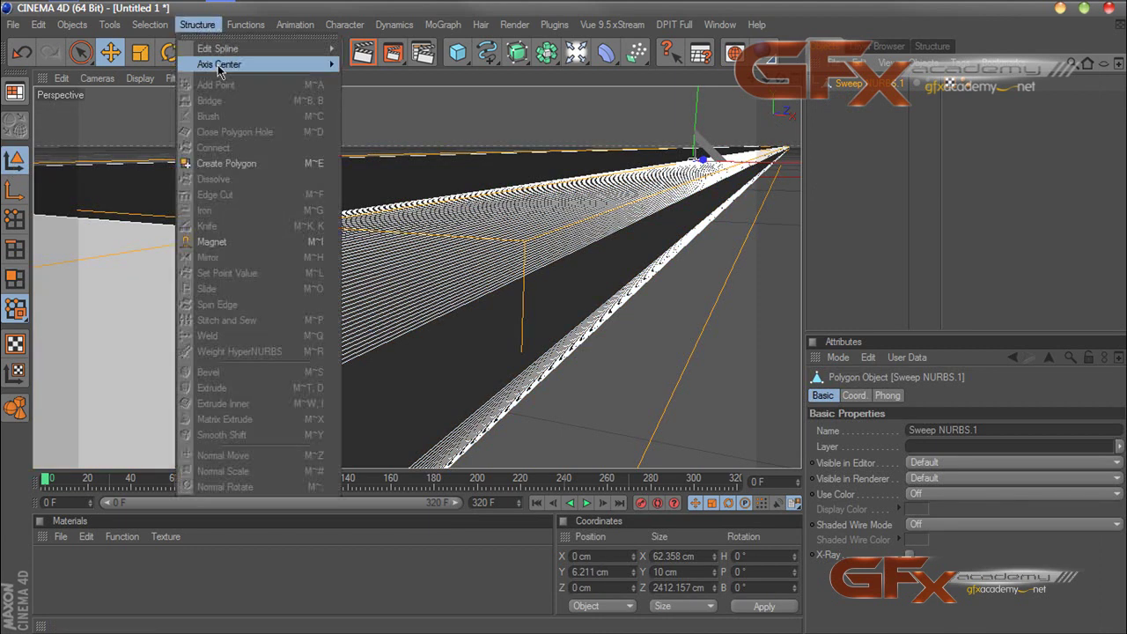
mouse_move(221, 65)
left_click(388, 91)
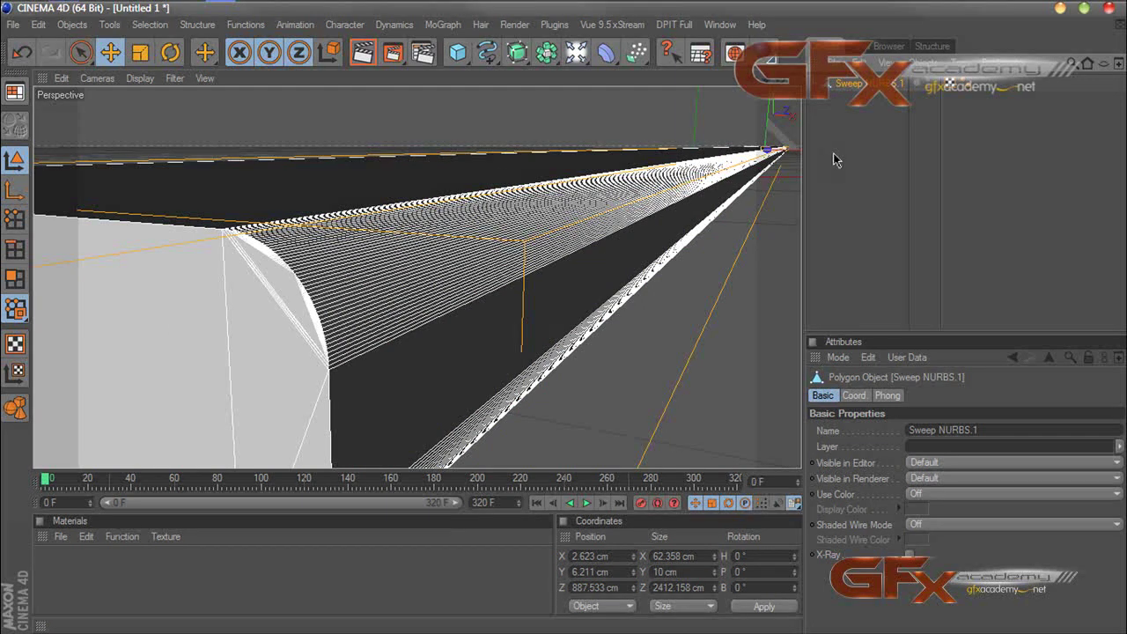
Step: In polygon mode, select one long side of the bar including its upper and lower rounded edge polygons with Live Selection
left_click(14, 280)
left_click(80, 52)
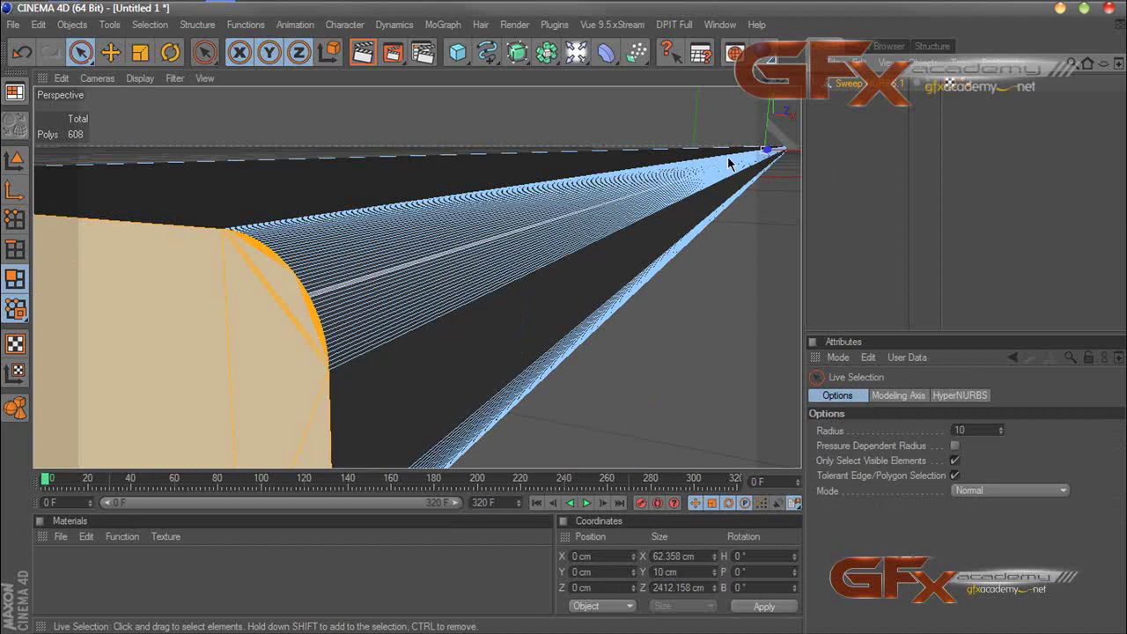
mouse_move(776, 78)
left_mouse_down()
mouse_move(800, 42)
mouse_move(777, 75)
mouse_move(756, 78)
left_mouse_up()
left_click(550, 323)
mouse_move(537, 302)
left_mouse_down()
mouse_move(521, 280)
mouse_move(468, 269)
mouse_move(327, 281)
mouse_move(295, 262)
left_mouse_up()
left_click(201, 204, "ctrl")
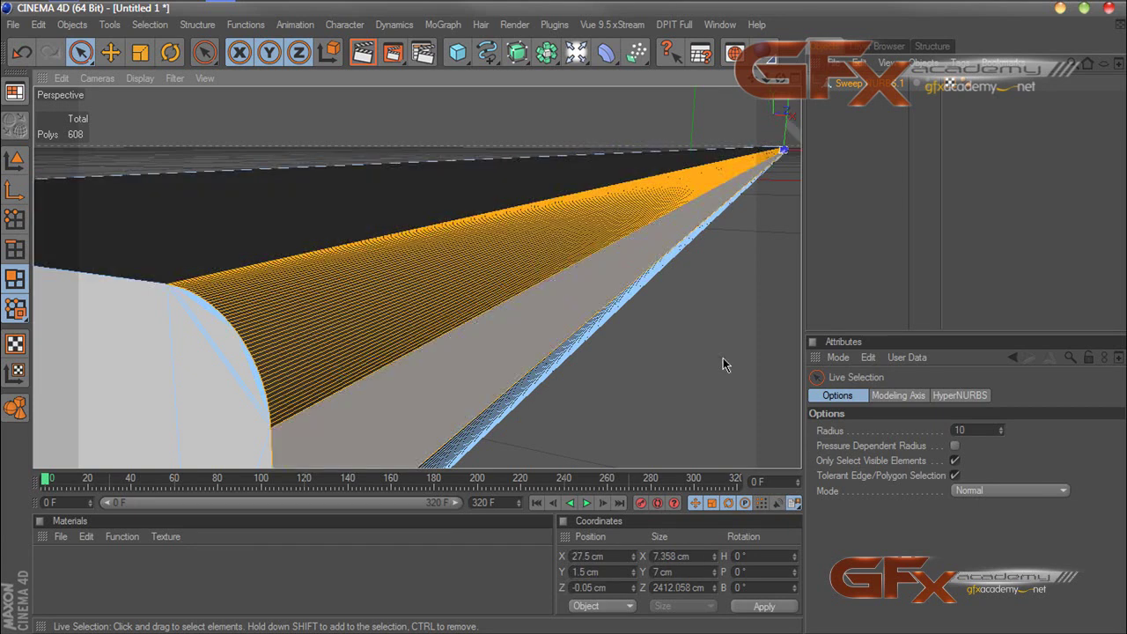
mouse_move(786, 82)
left_mouse_down()
mouse_move(755, 86)
mouse_move(780, 82)
left_mouse_up()
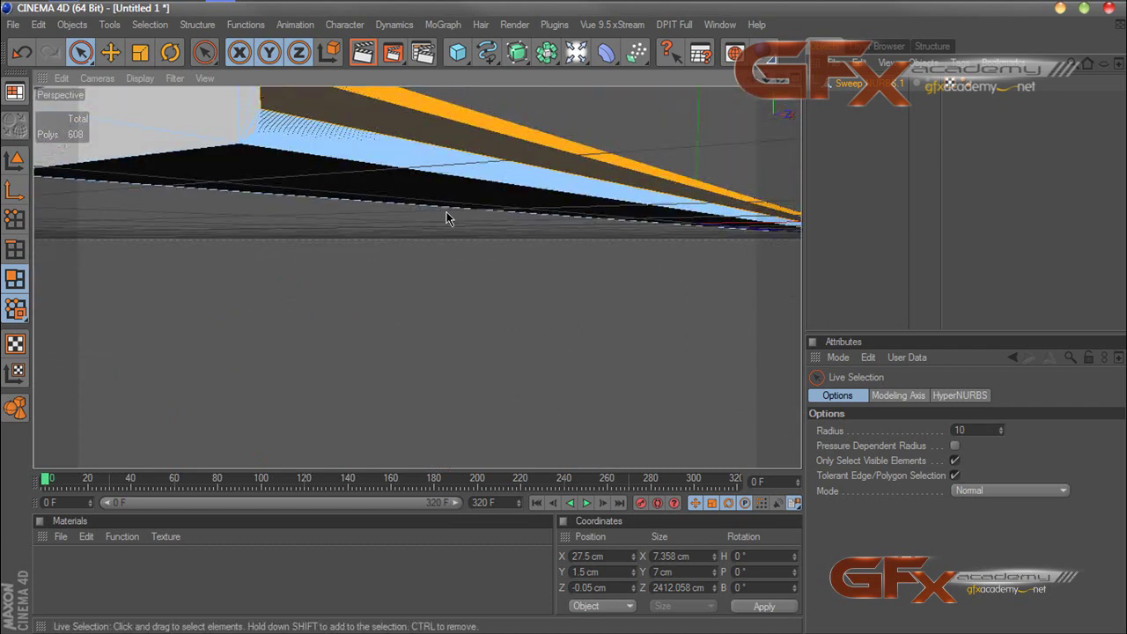
left_click_drag(377, 124, 368, 160)
key("ctrl+z")
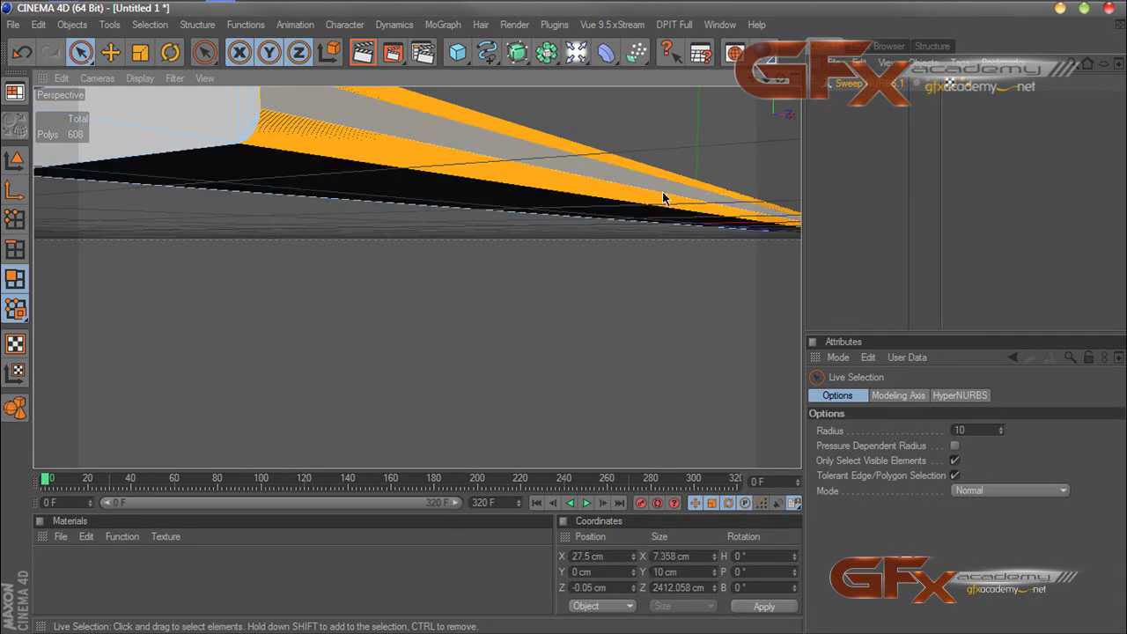
Step: Add the opposite long side of the bar, with its upper and lower rounded edge polygons, to the selection
left_click_drag(782, 78, 553, 70)
left_click_drag(782, 78, 756, 88)
left_click_drag(781, 78, 792, 81)
left_click_drag(724, 224, 749, 122, "alt")
left_click_drag(754, 77, 580, 130)
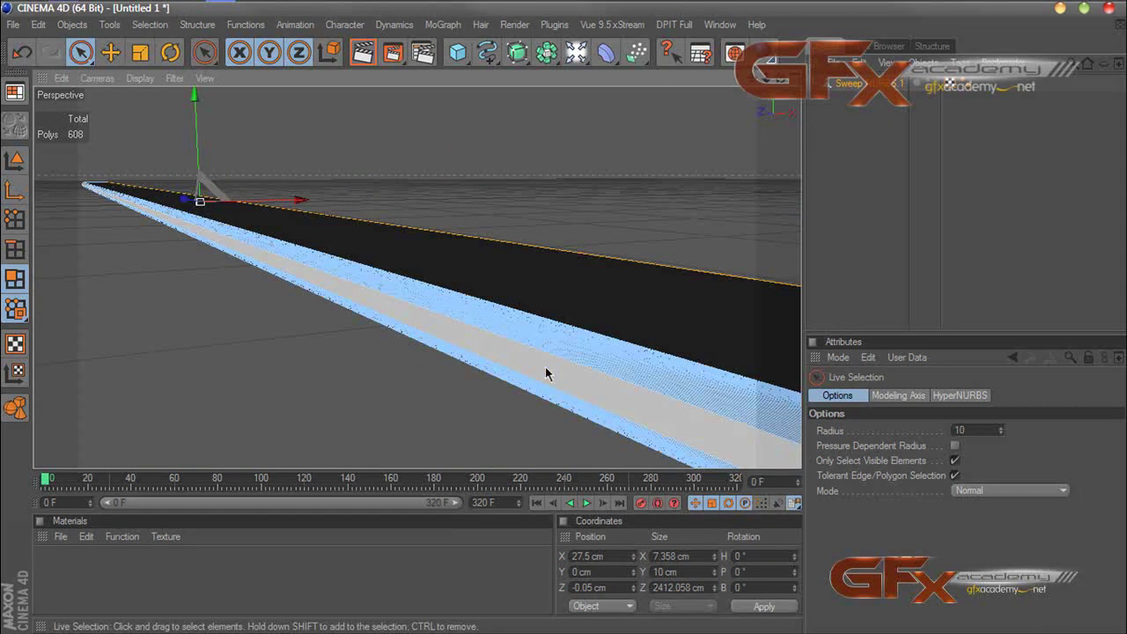
left_click_drag(537, 370, 548, 331)
key("ctrl+a")
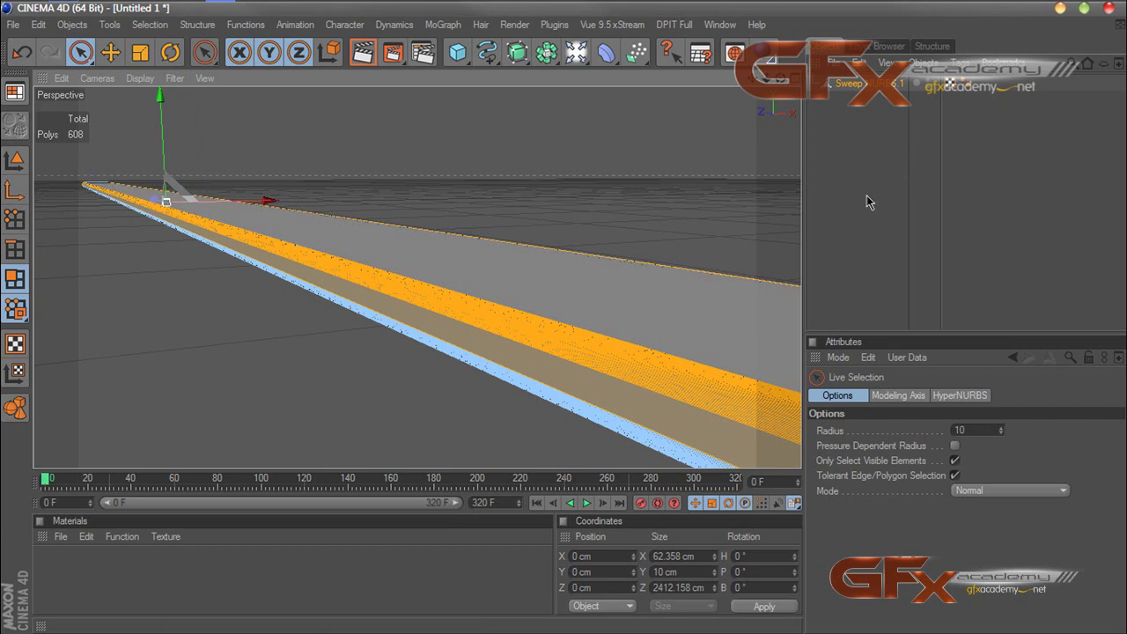
left_click_drag(782, 81, 780, 62)
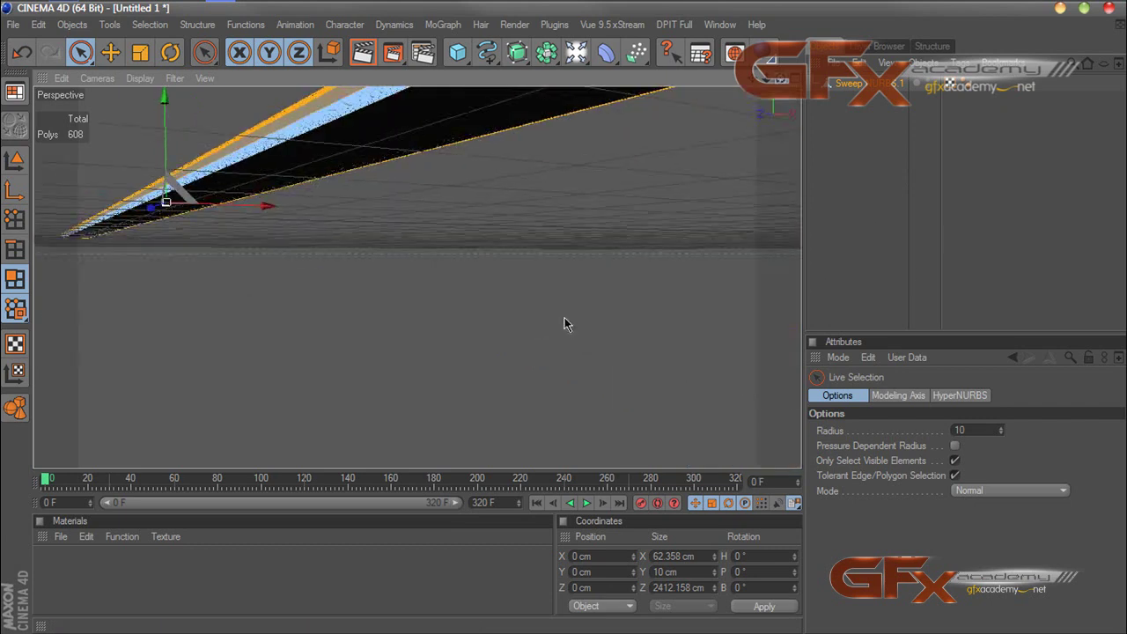
left_click(353, 121)
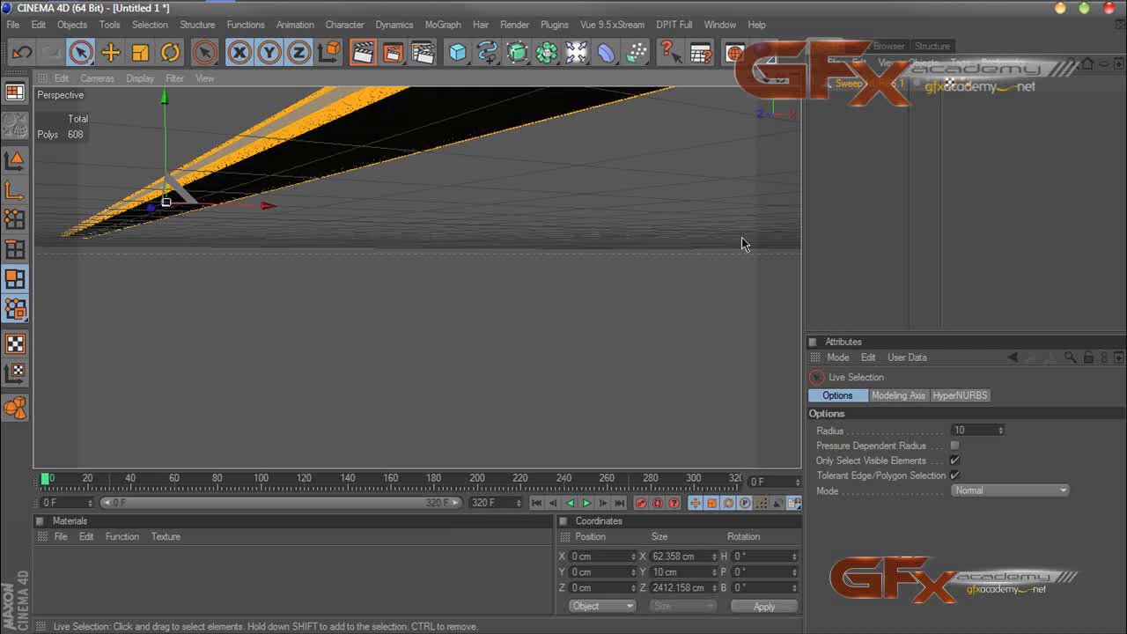
Step: Store the selected side polygons in a polygon selection tag named Edges
left_click_drag(781, 80, 781, 99)
left_click_drag(723, 176, 720, 185)
scroll(720, 186, "up", 3)
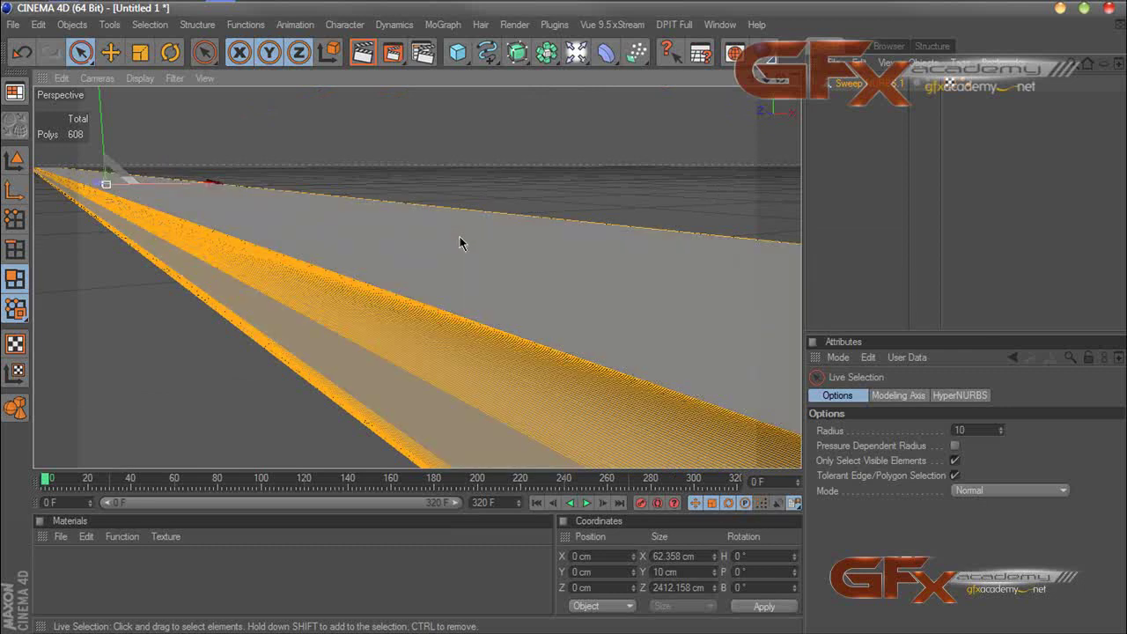
left_click_drag(780, 80, 564, 317)
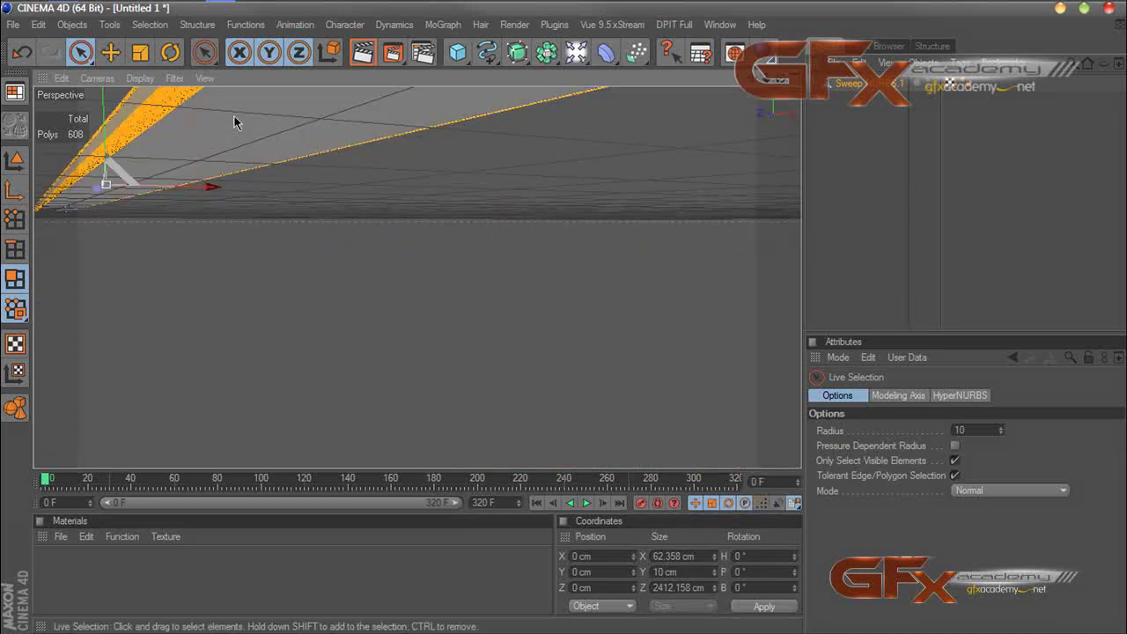
left_click_drag(687, 138, 542, 161, "alt")
key("v")
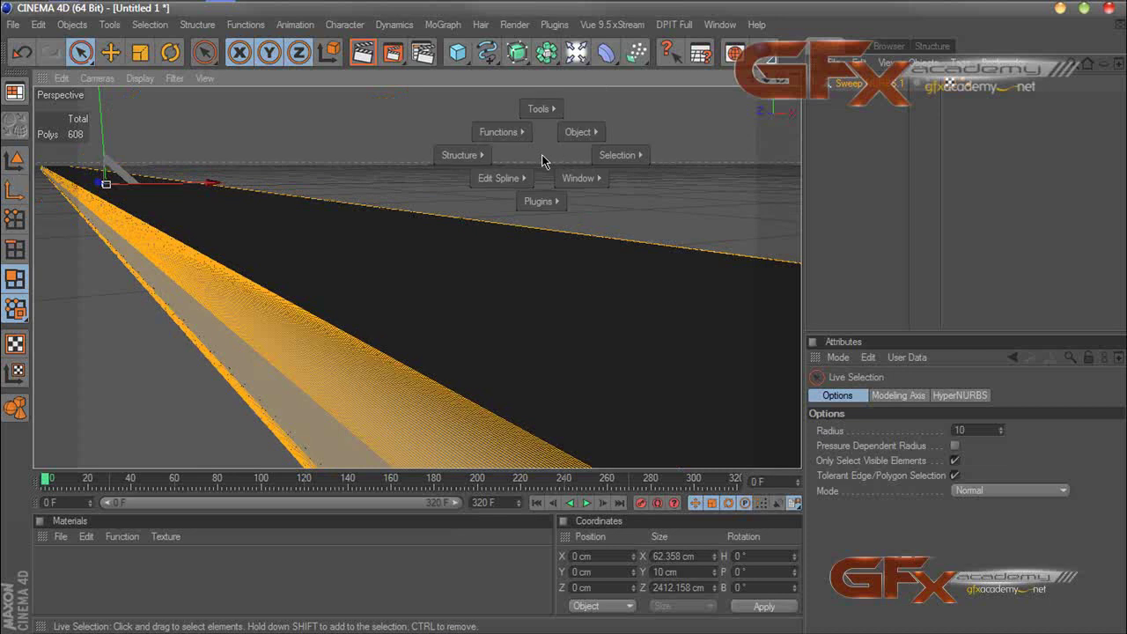
mouse_move(634, 155)
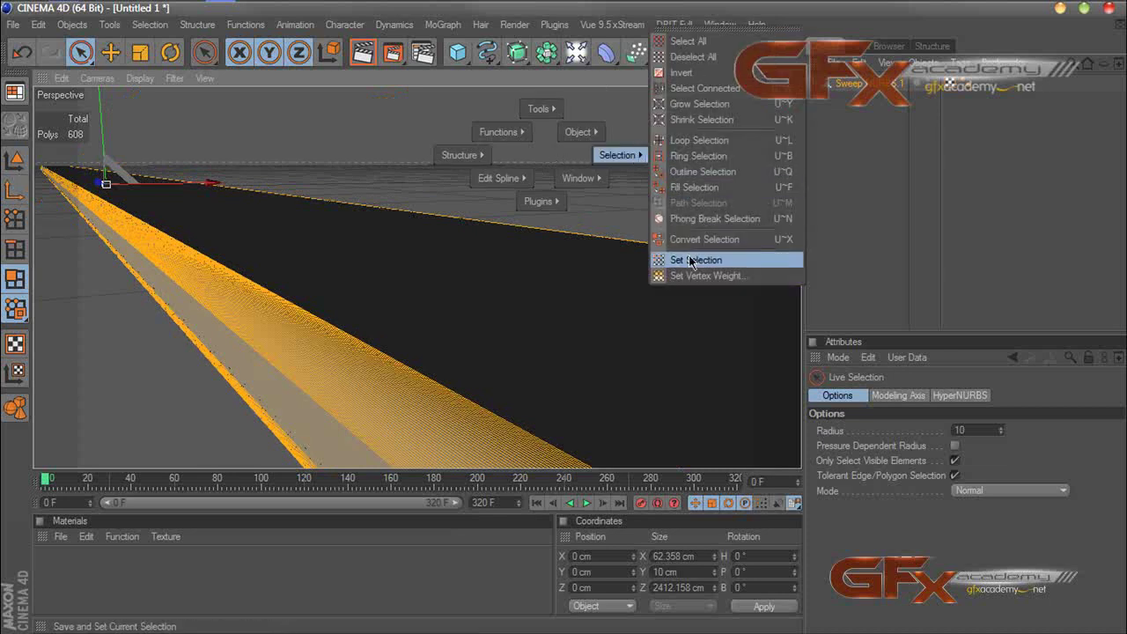
left_click(695, 260)
left_click_drag(938, 417, 882, 417)
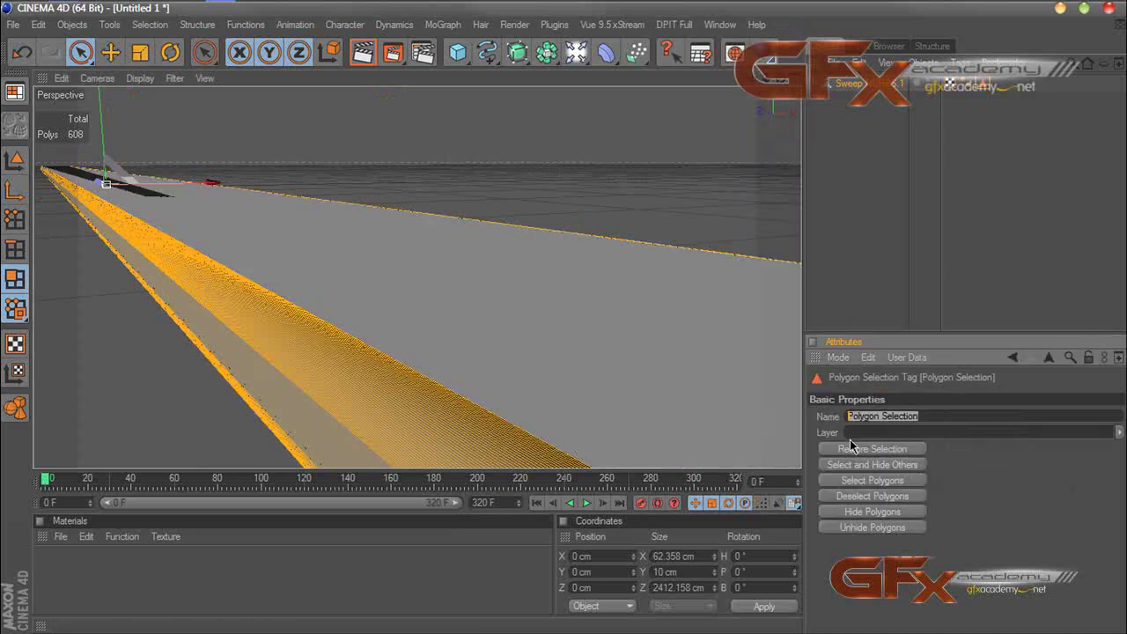
type("E")
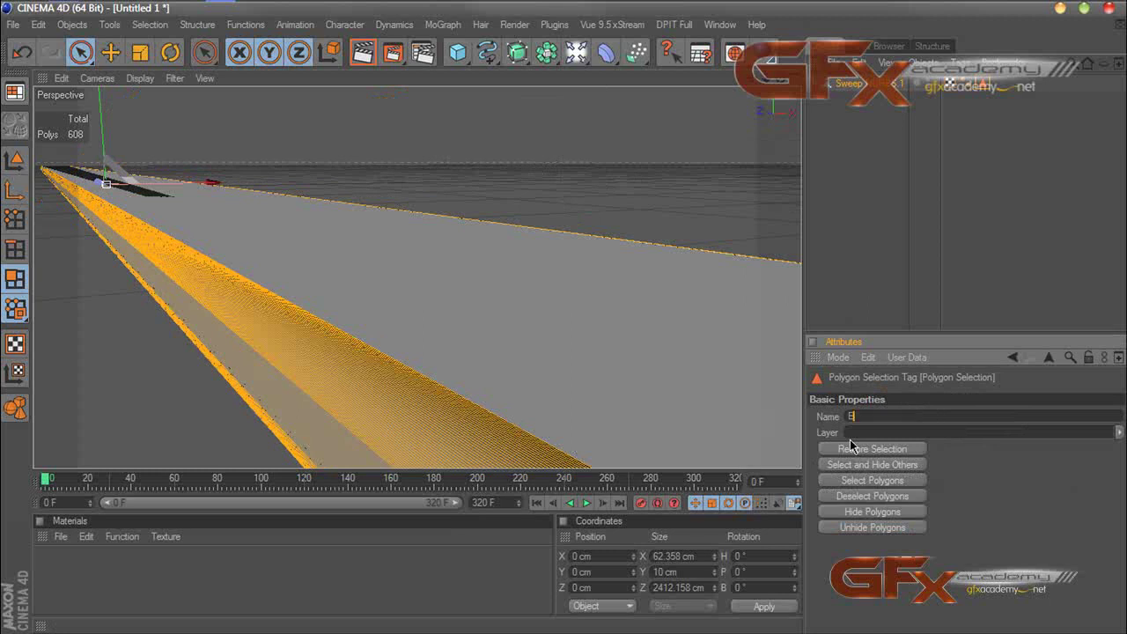
type("dges")
key("Return")
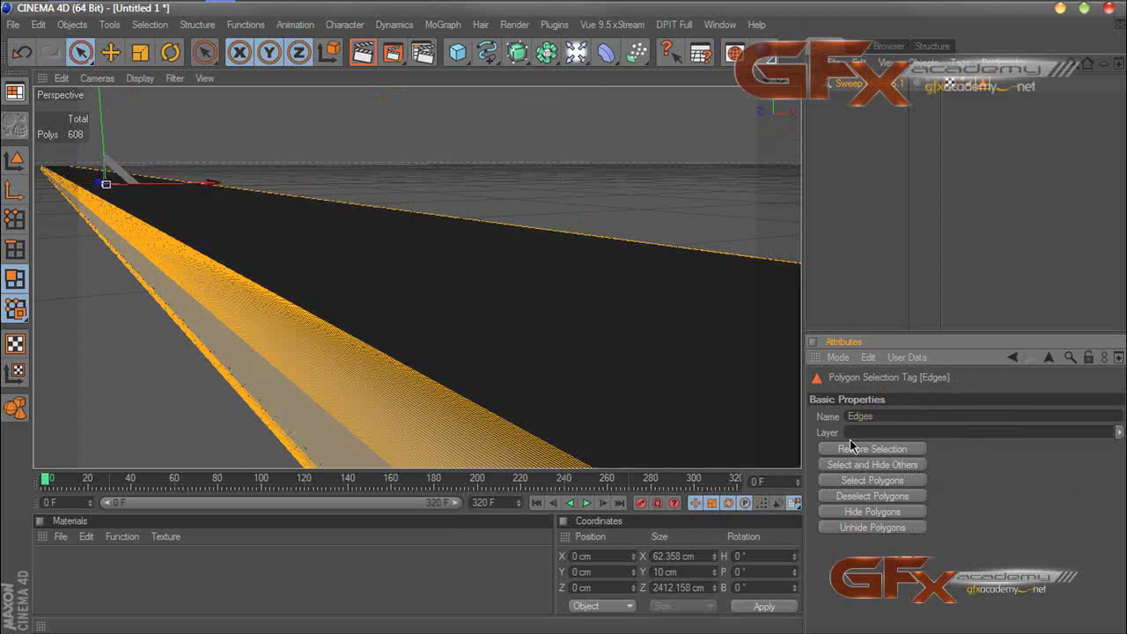
Step: Examine the bar's overall shape and its stored Edges polygon selection from near and far
left_click(849, 313)
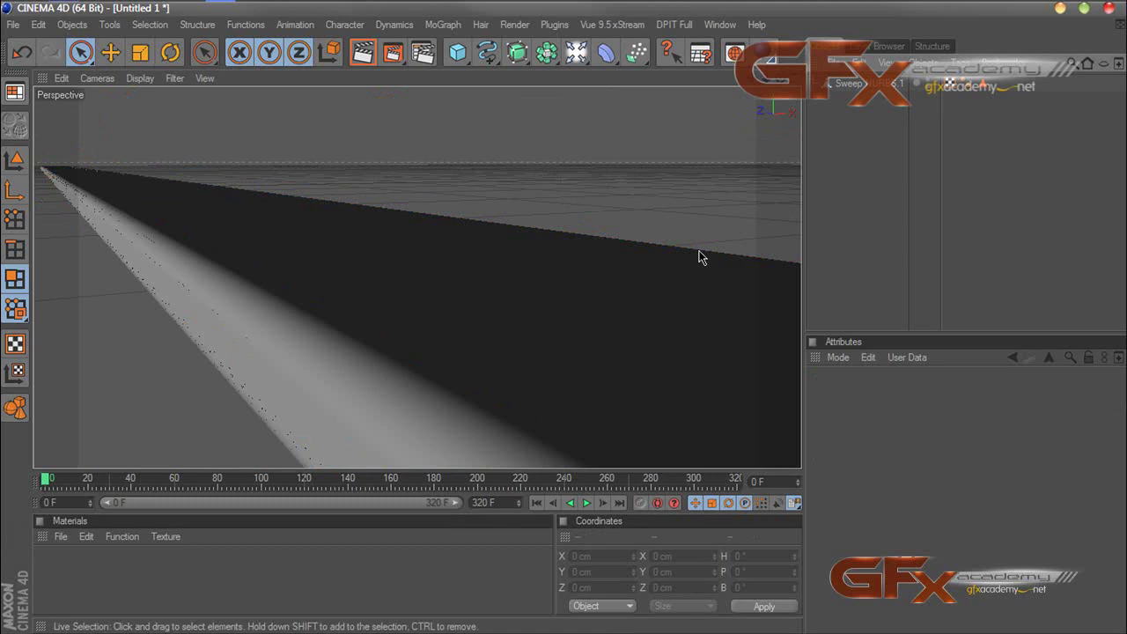
scroll(706, 254, "down", 5)
left_click_drag(785, 79, 756, 89)
left_click(849, 84)
scroll(691, 206, "down", 10)
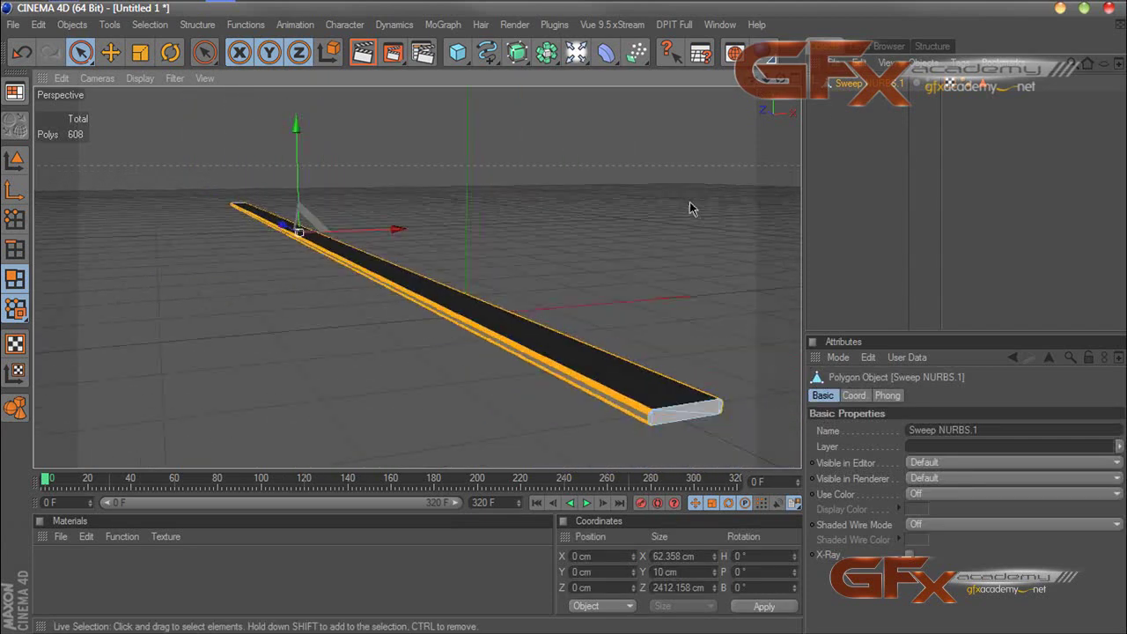
left_click(830, 141)
scroll(714, 174, "up", 5)
left_click_drag(756, 80, 751, 82)
scroll(752, 170, "up", 5)
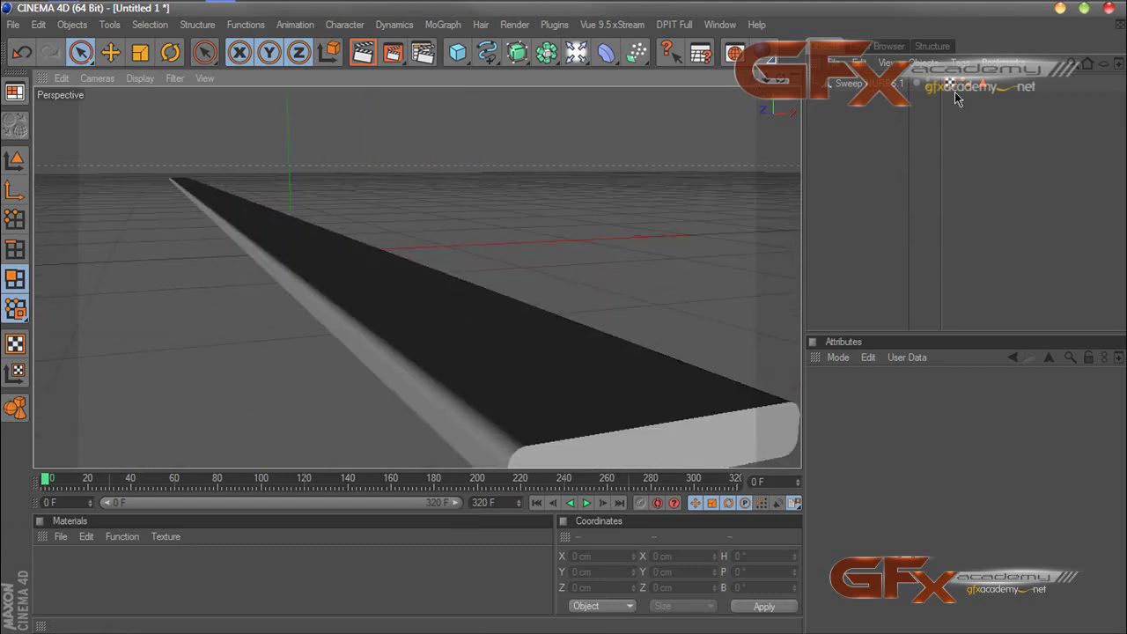
left_click(986, 85)
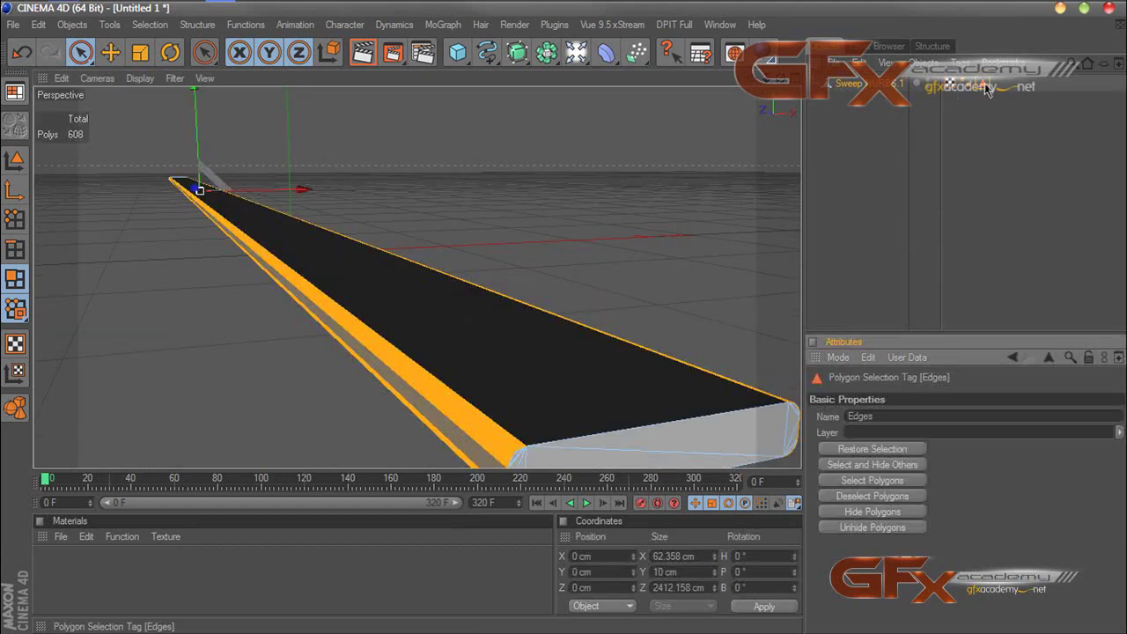
left_click(896, 220)
mouse_move(782, 79)
left_mouse_down()
mouse_move(767, 80)
mouse_move(766, 55)
mouse_move(772, 107)
mouse_move(759, 97)
mouse_move(775, 95)
mouse_move(776, 79)
left_mouse_up()
scroll(711, 162, "up", 3)
scroll(710, 162, "down", 7)
scroll(655, 186, "up", 4)
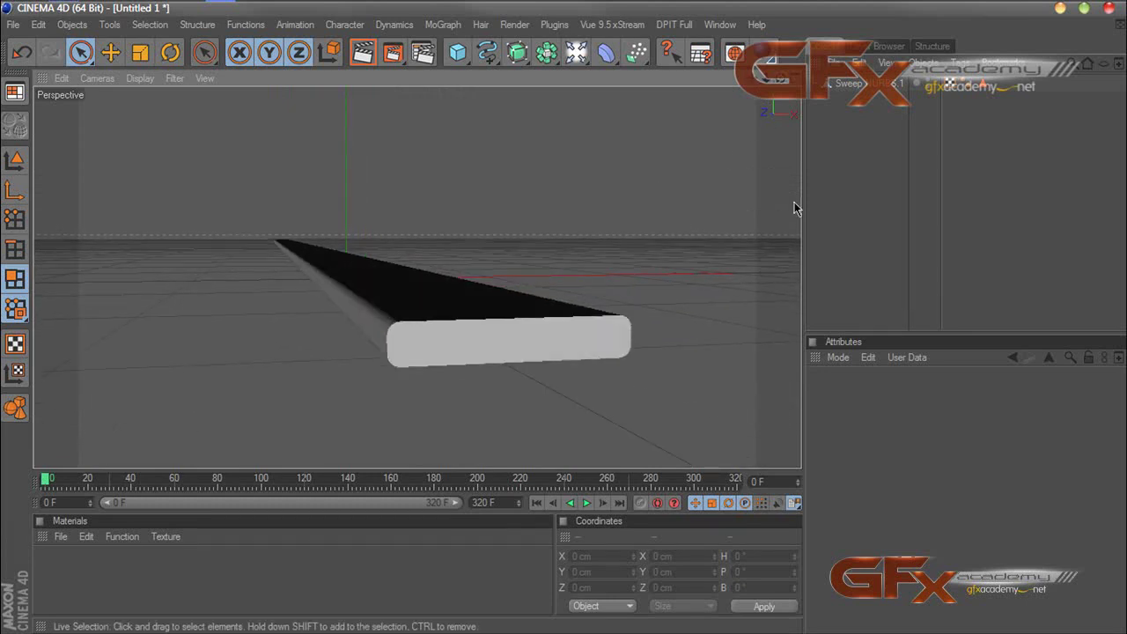
scroll(697, 229, "down", 3)
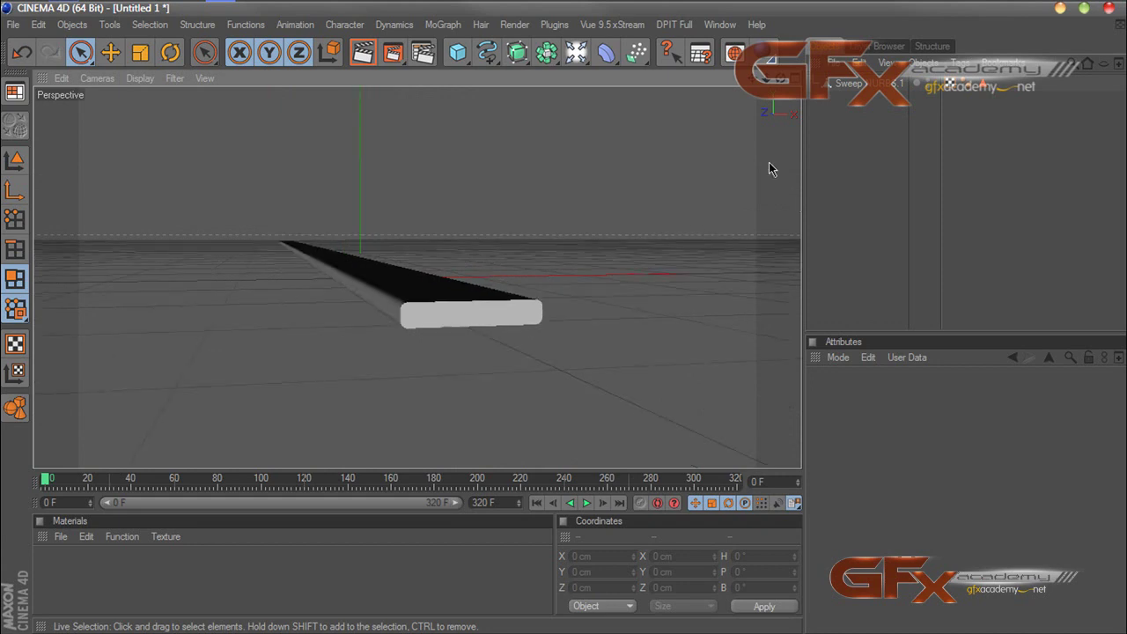
mouse_move(781, 79)
left_mouse_down()
mouse_move(759, 84)
mouse_move(776, 82)
left_mouse_up()
Step: Add a MoGraph Cloner Object and make the bar its child
left_click(443, 25)
left_click(480, 116)
left_click_drag(841, 104, 847, 84)
left_click(845, 85)
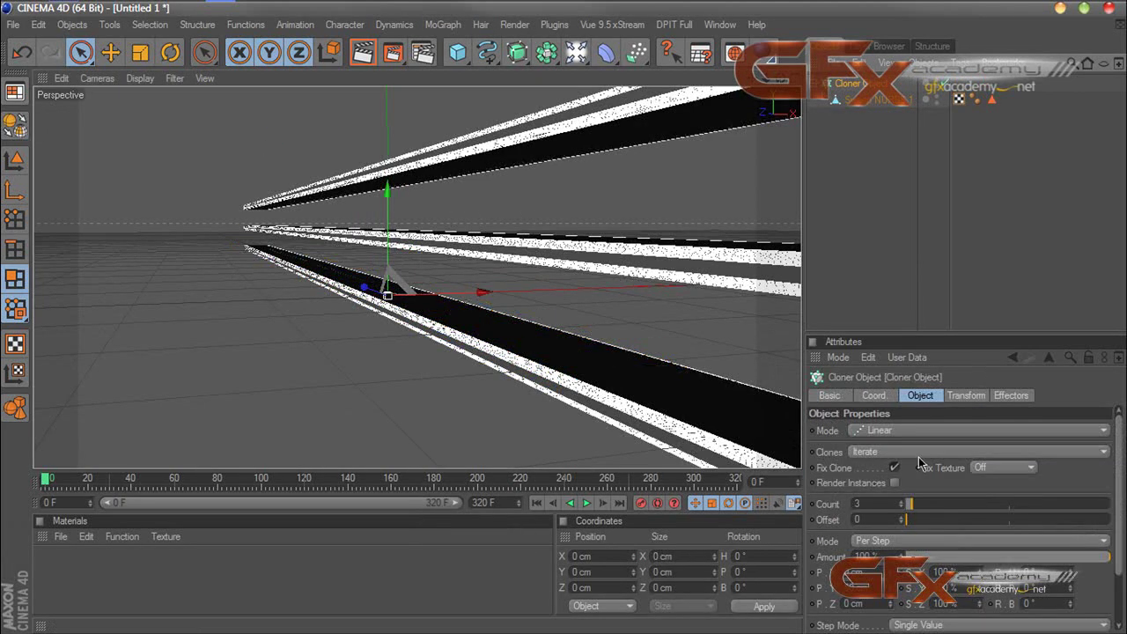
Step: Set the cloner's mode to Grid Array and its Y count to 1
left_click_drag(921, 335, 921, 220)
left_click(904, 318)
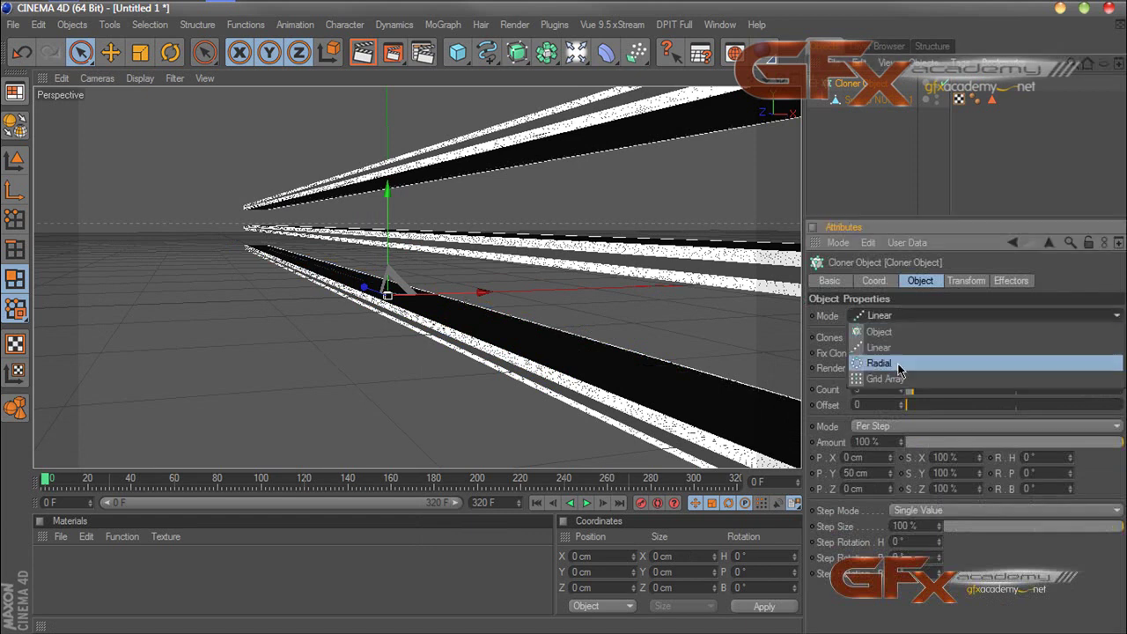
left_click(900, 375)
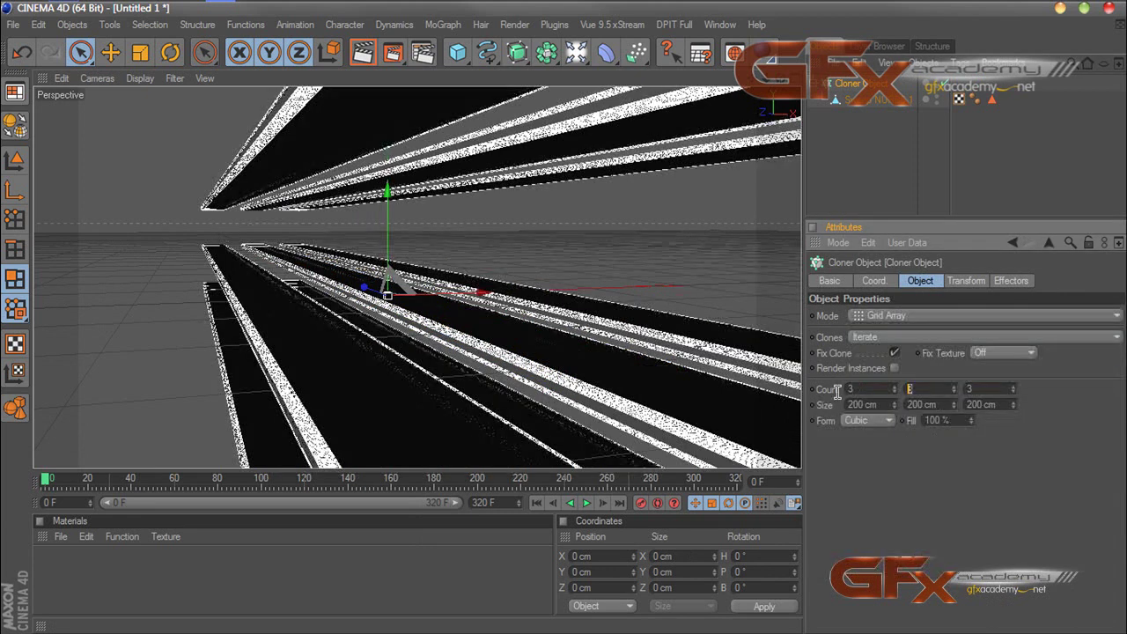
key("Return")
mouse_move(770, 79)
left_mouse_down()
mouse_move(810, 79)
mouse_move(656, 51)
mouse_move(671, 51)
mouse_move(663, 44)
left_mouse_up()
scroll(630, 161, "down", 5)
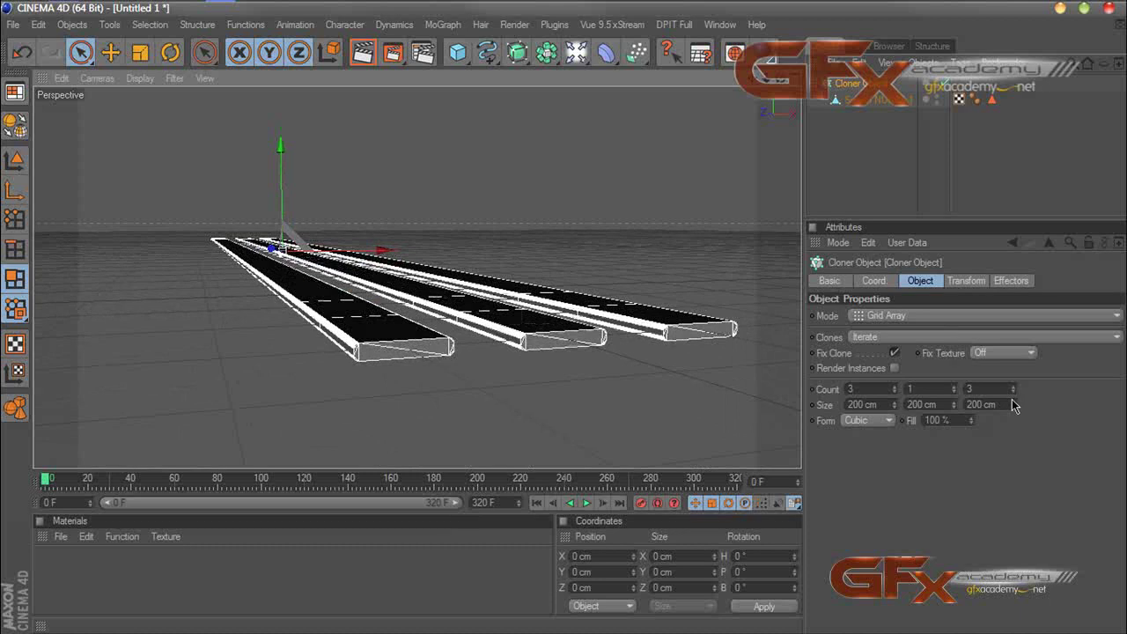
Step: Raise the cloner's X count to 6 and set its Z count to 1
left_click(896, 389)
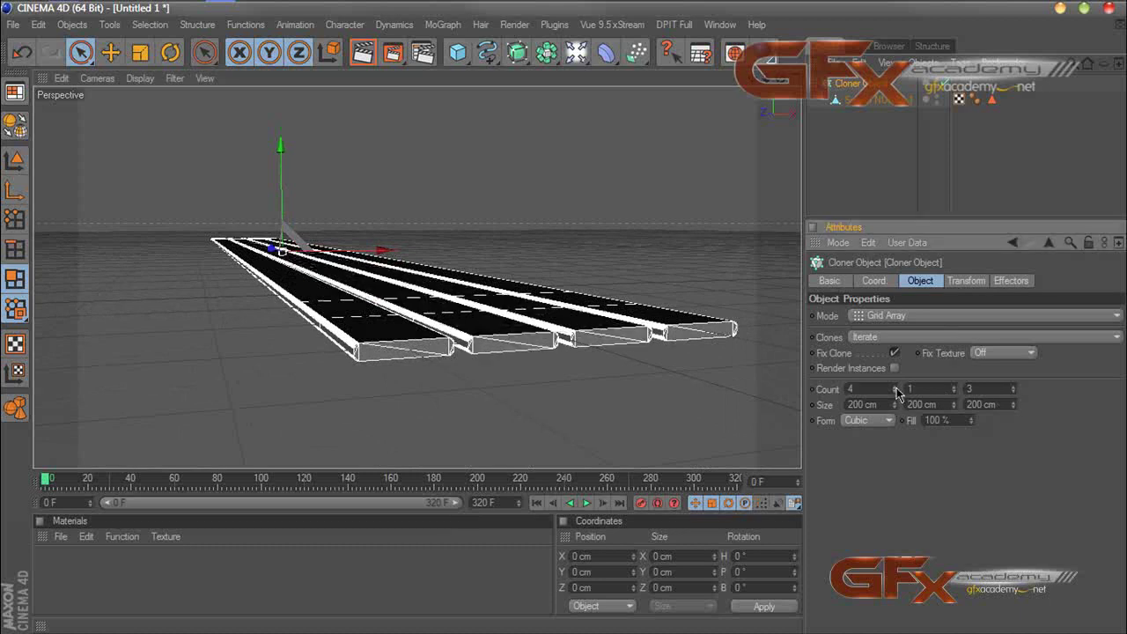
left_click(896, 388)
left_click(897, 389)
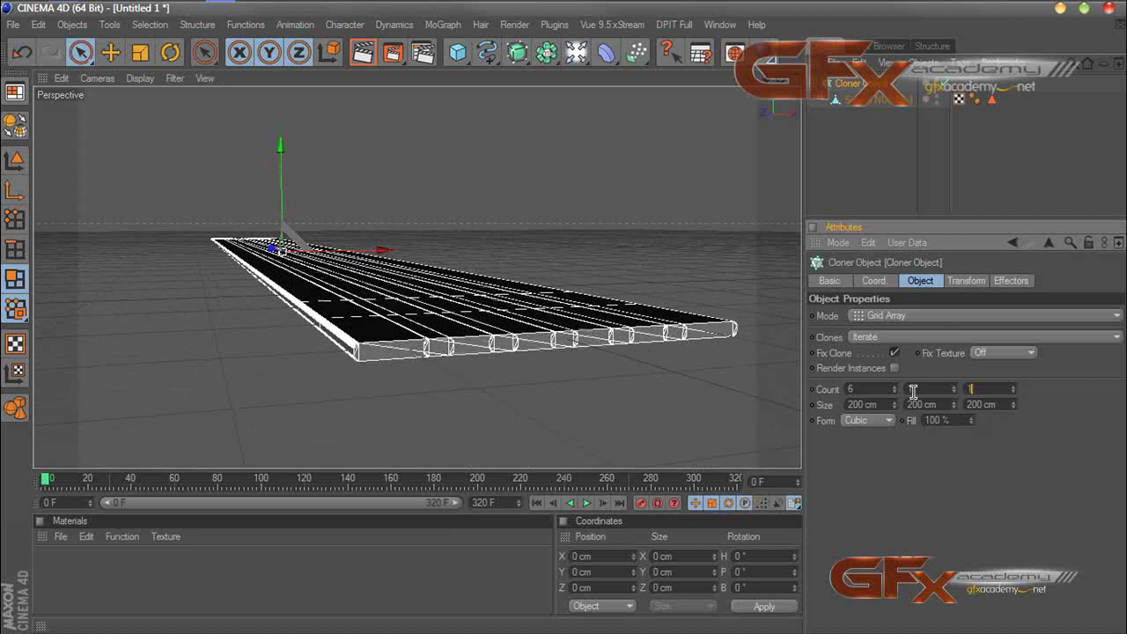
type("1")
key("Return")
Step: Increase the cloner's X count to 8 for a denser row of bars
left_click_drag(766, 78, 803, 82)
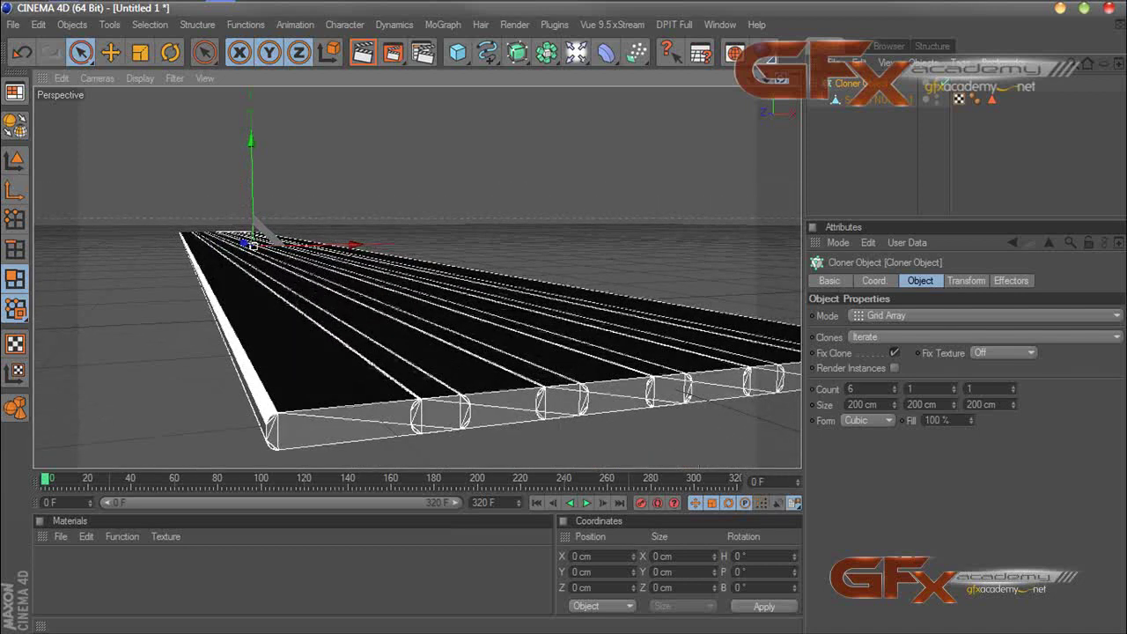
left_click(896, 386)
left_click(895, 387)
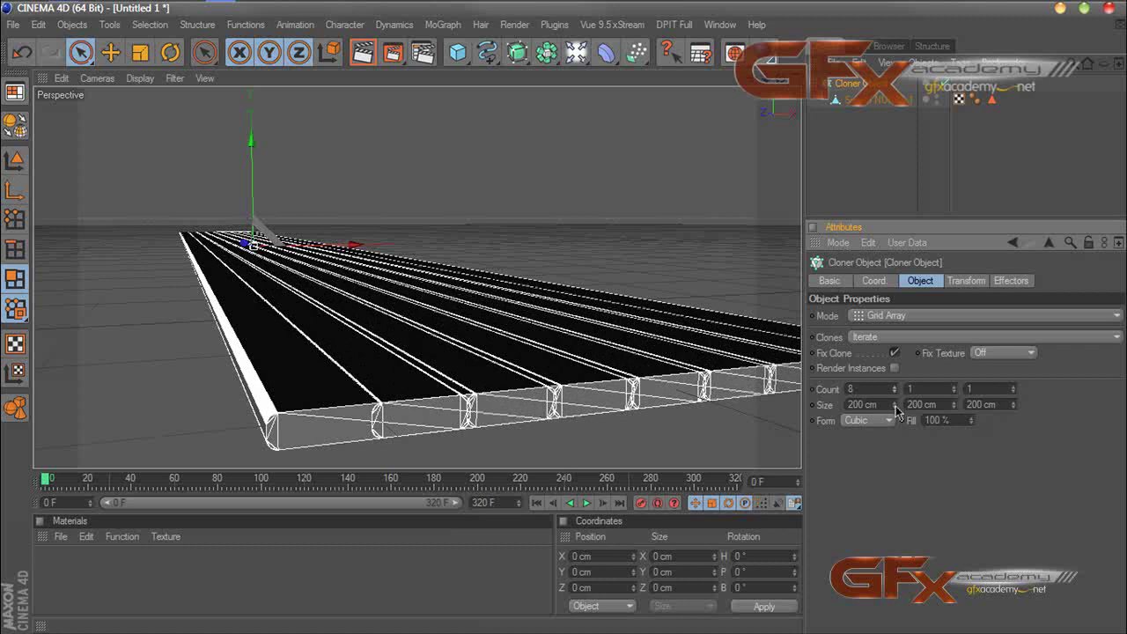
Step: Set the cloner's X size to about 489 cm so the bars are spaced evenly across a wider row
left_click(885, 404)
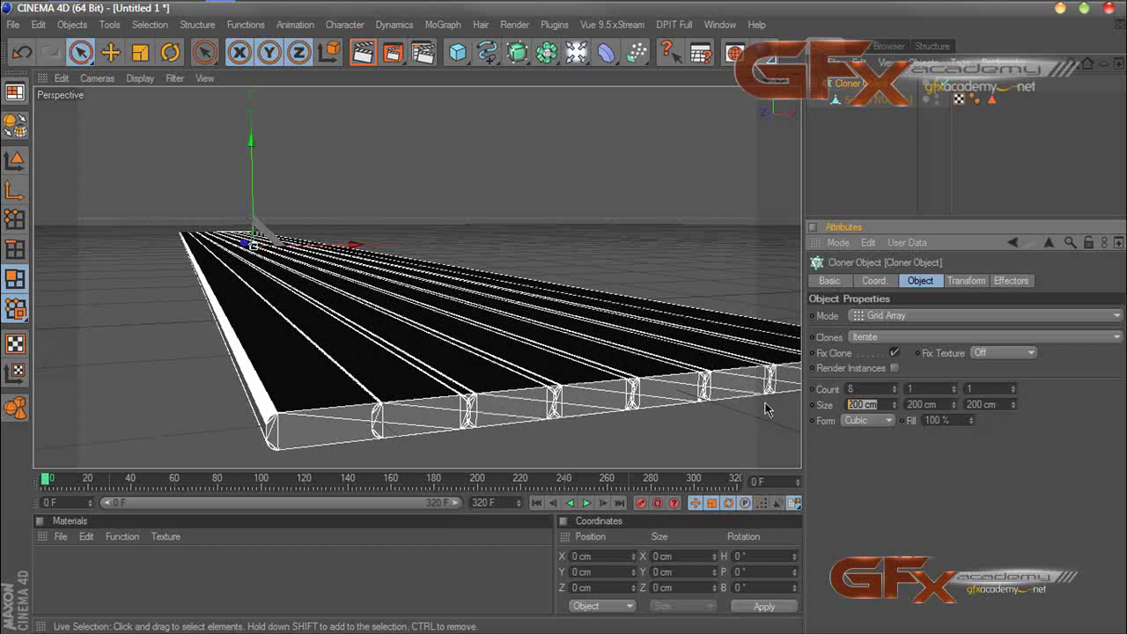
type("1600")
key("Return")
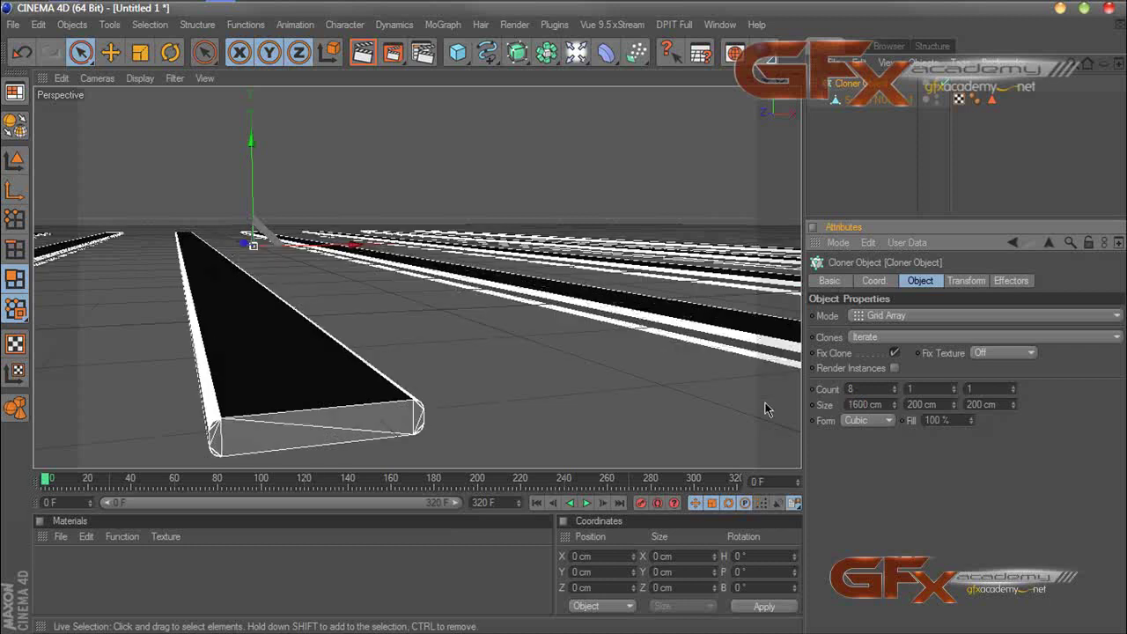
left_click_drag(894, 407, 893, 512)
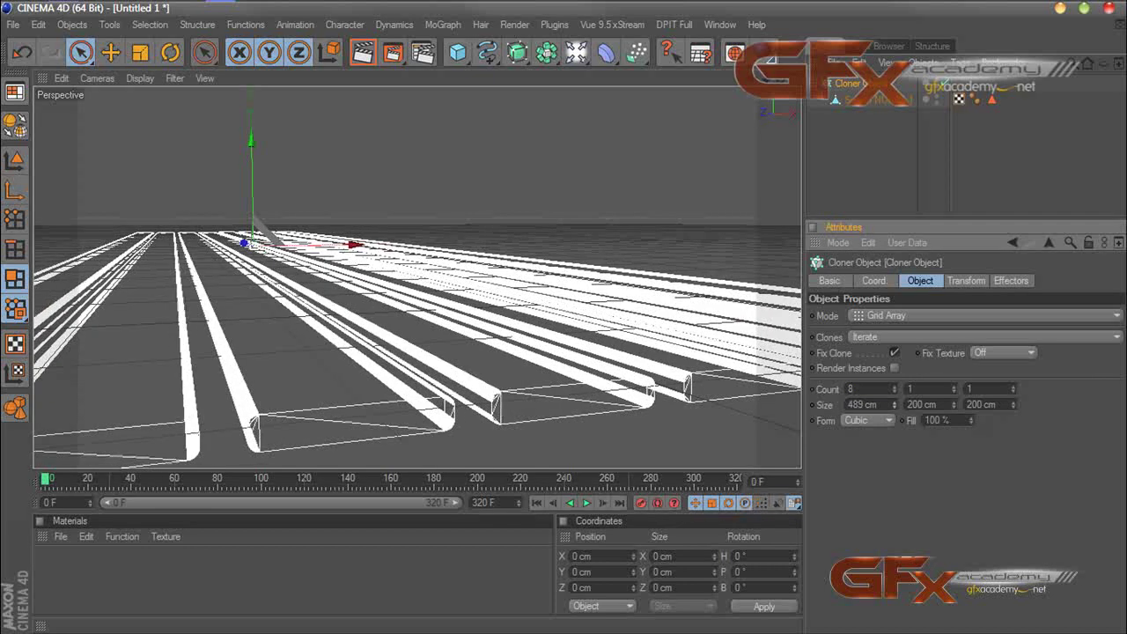
mouse_move(774, 76)
left_mouse_down()
mouse_move(776, 125)
mouse_move(770, 97)
mouse_move(748, 138)
left_mouse_up()
mouse_move(781, 79)
left_mouse_down()
mouse_move(740, 67)
mouse_move(774, 84)
left_mouse_up()
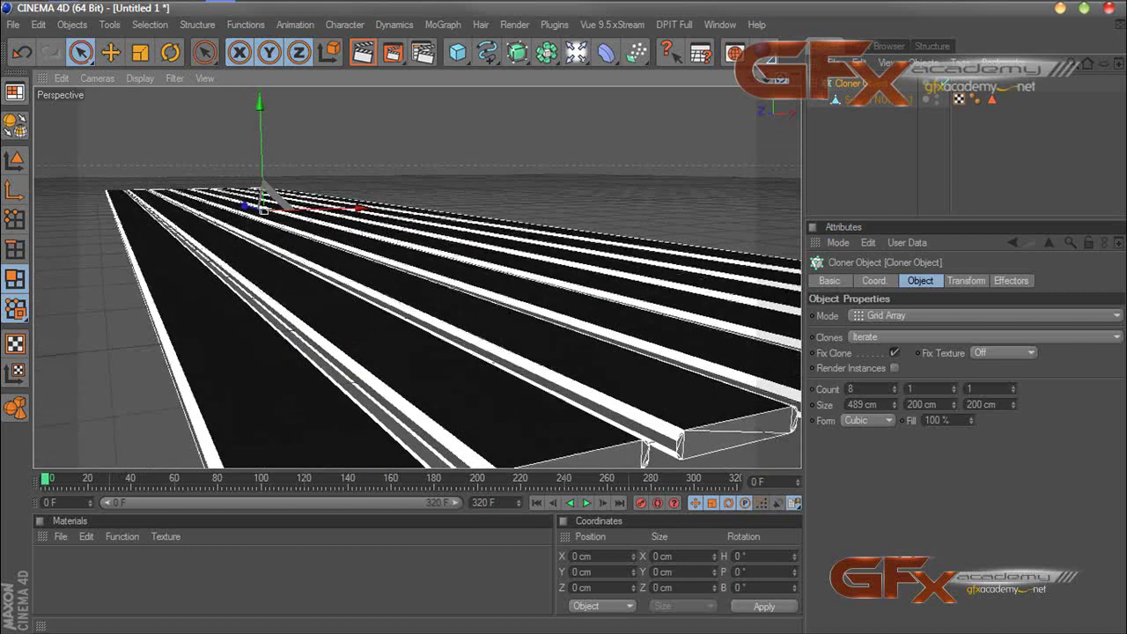
left_click_drag(556, 317, 564, 324, "alt")
left_click_drag(753, 84, 781, 85)
scroll(751, 120, "up", 3)
scroll(750, 120, "down", 2)
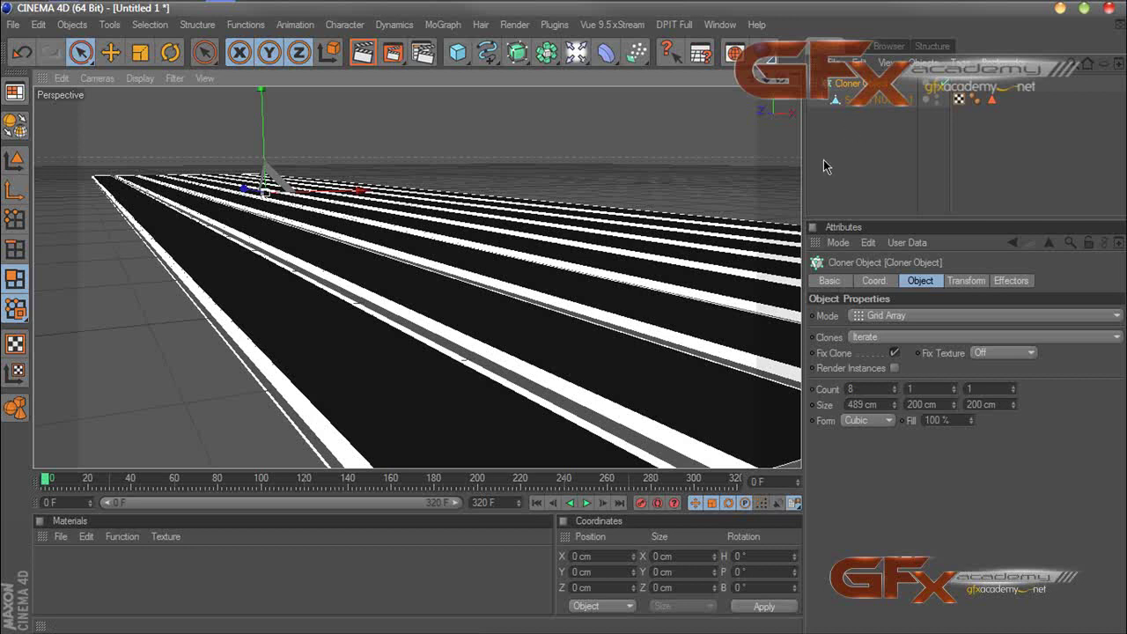
Step: Add a MoGraph Step Effector and check it against the cloner's effector settings
left_click(443, 24)
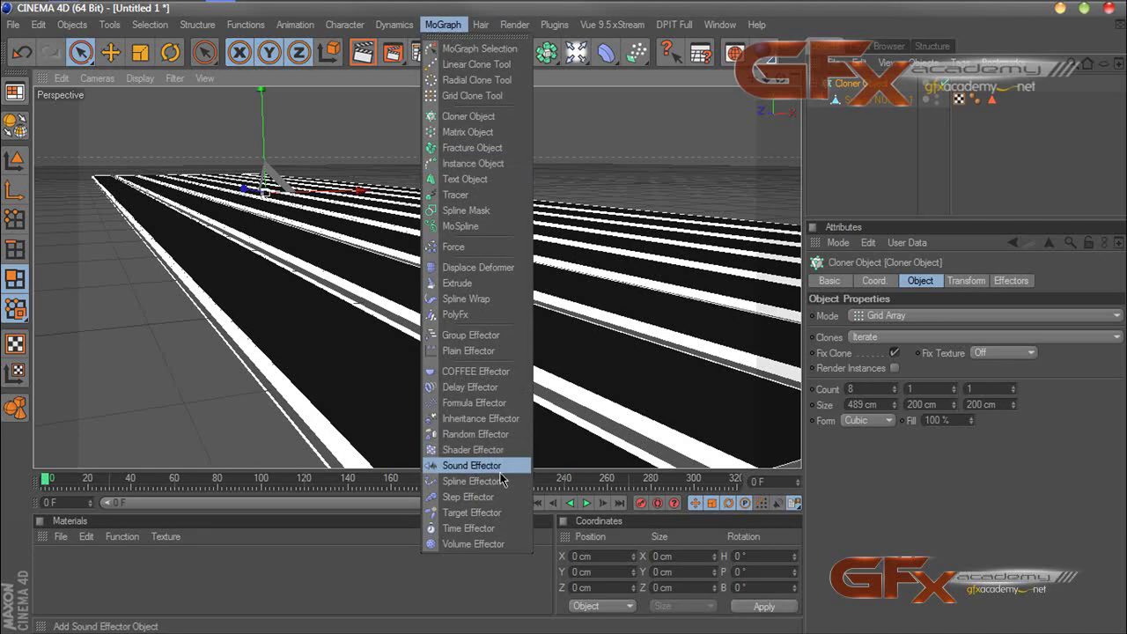
left_click(465, 498)
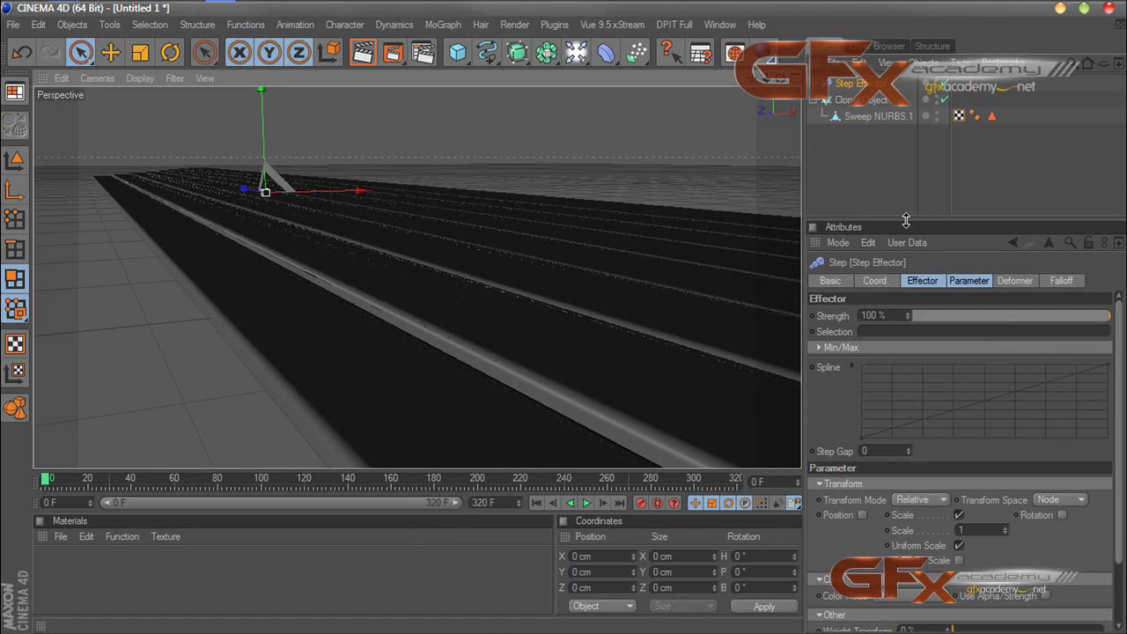
left_click_drag(906, 220, 890, 181)
left_click(875, 100)
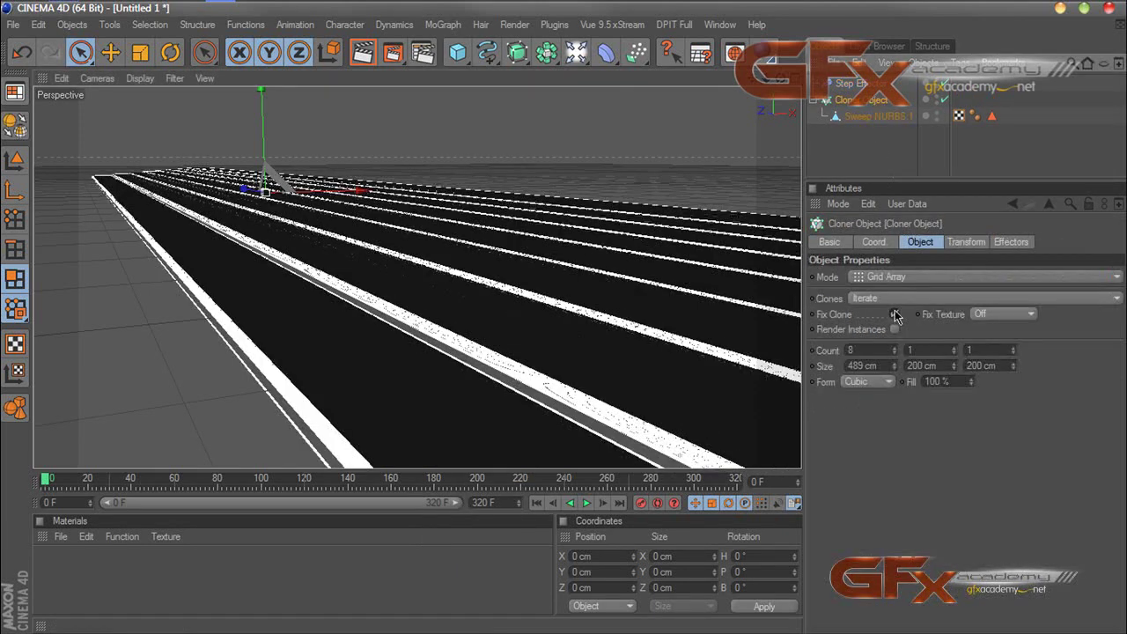
left_click(995, 243)
left_click(859, 83)
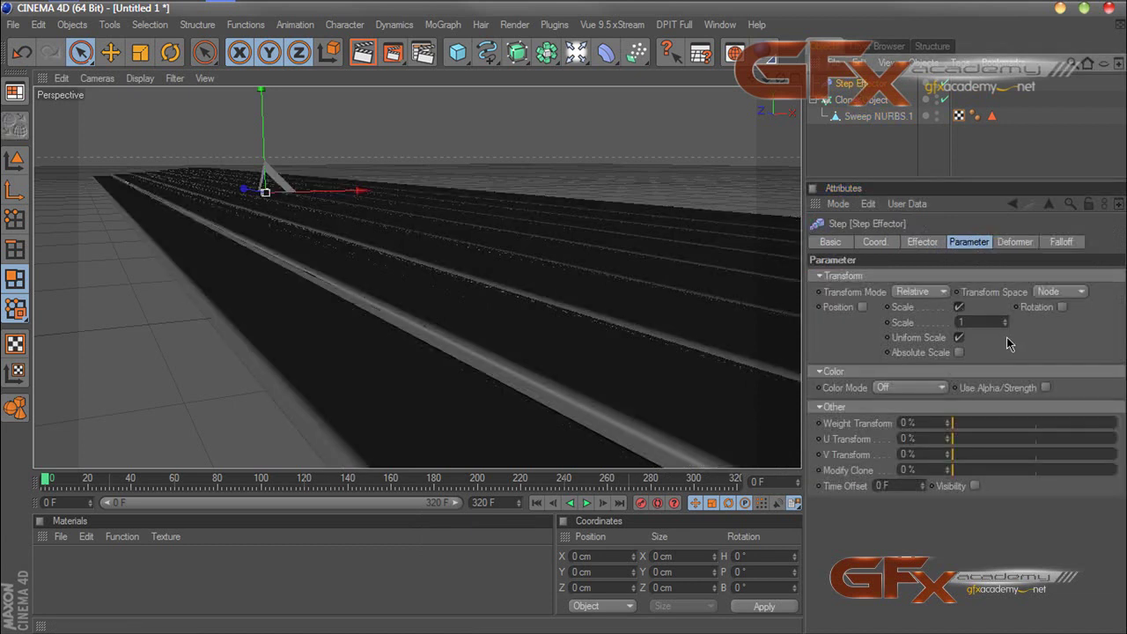
Step: Try a Step Effector scale of 0.19, restore it to 1, and inspect the stepped bars
left_click_drag(1007, 326, 1008, 377)
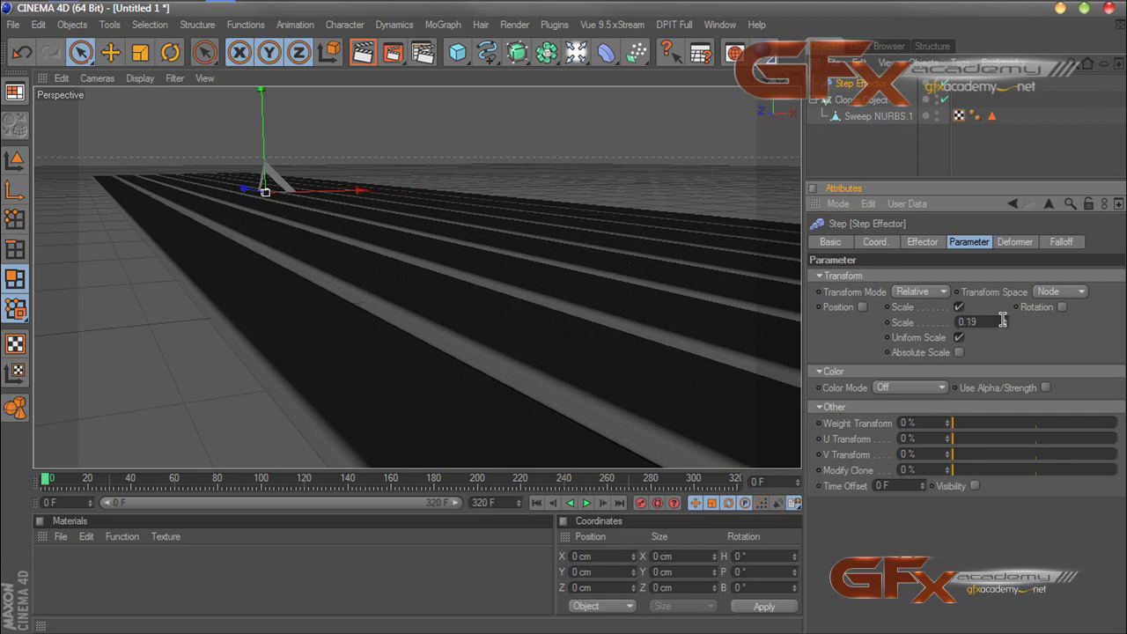
type("1")
key("Return")
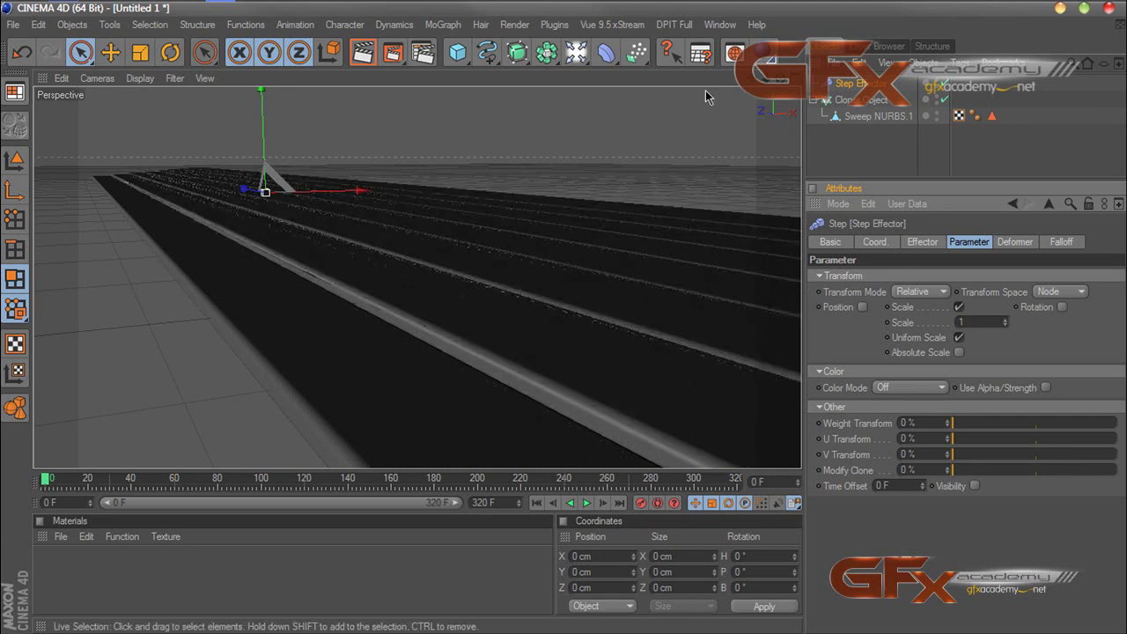
left_click_drag(772, 79, 593, 71)
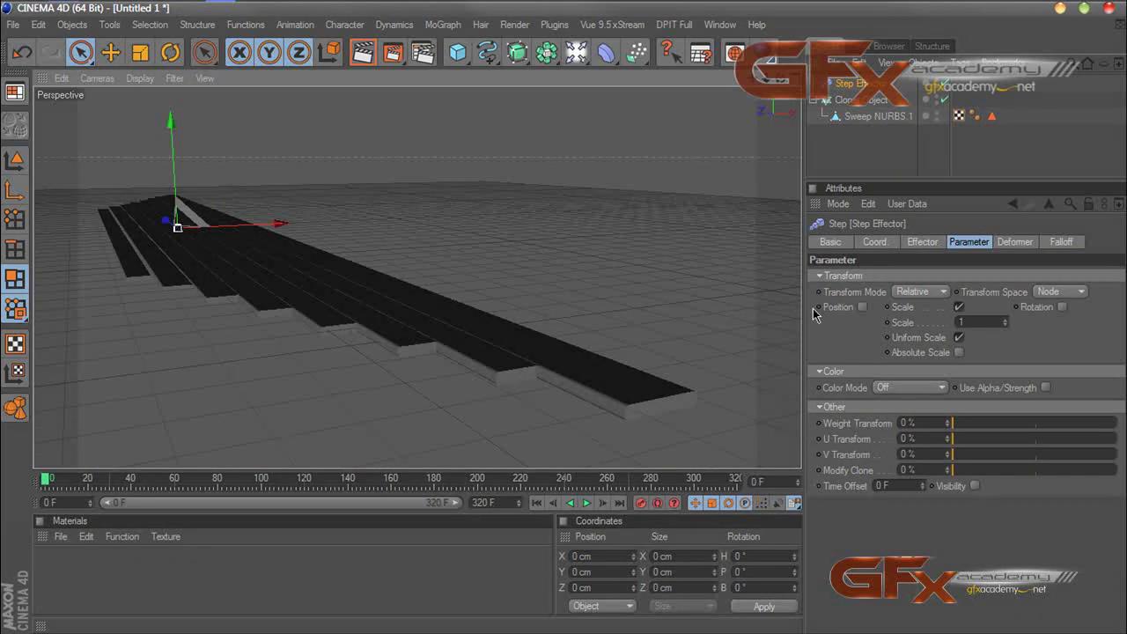
Step: Expand the Step Effector's minimum and maximum settings and raise its spline's start point to flatten the curve
left_click(1012, 243)
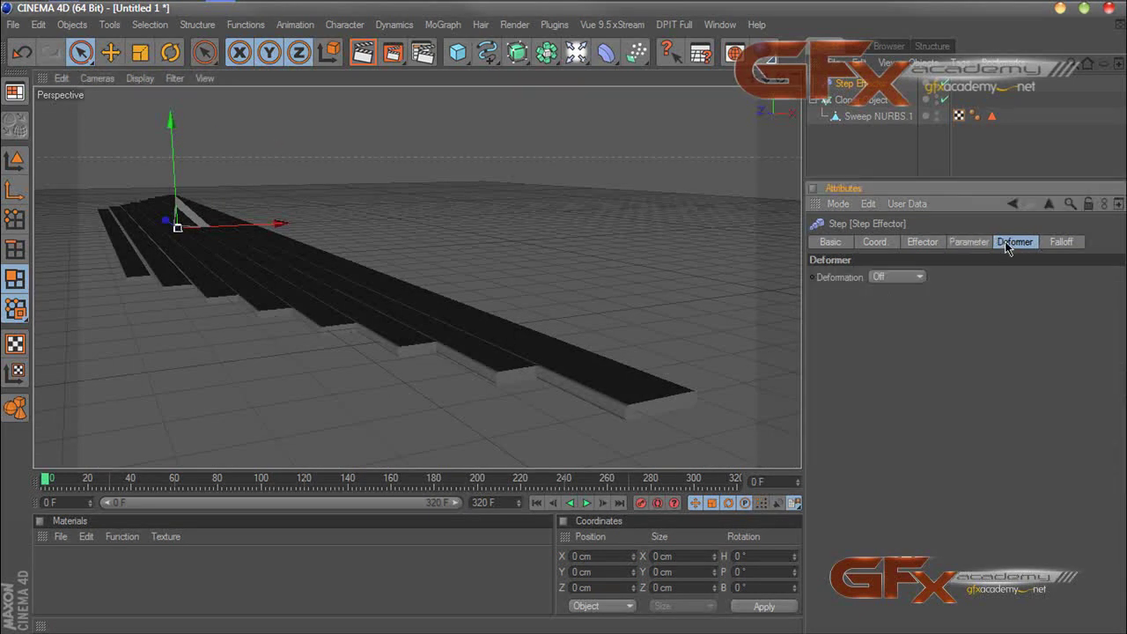
left_click(935, 243)
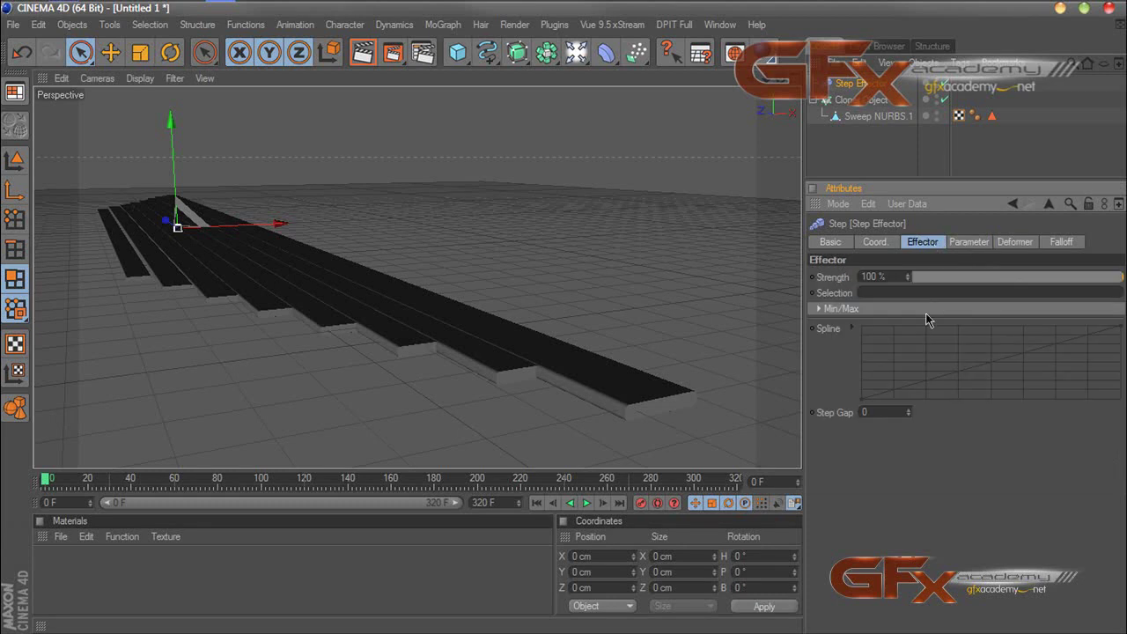
left_click(821, 310)
left_click_drag(1088, 331, 1116, 361)
left_click_drag(868, 443, 851, 364)
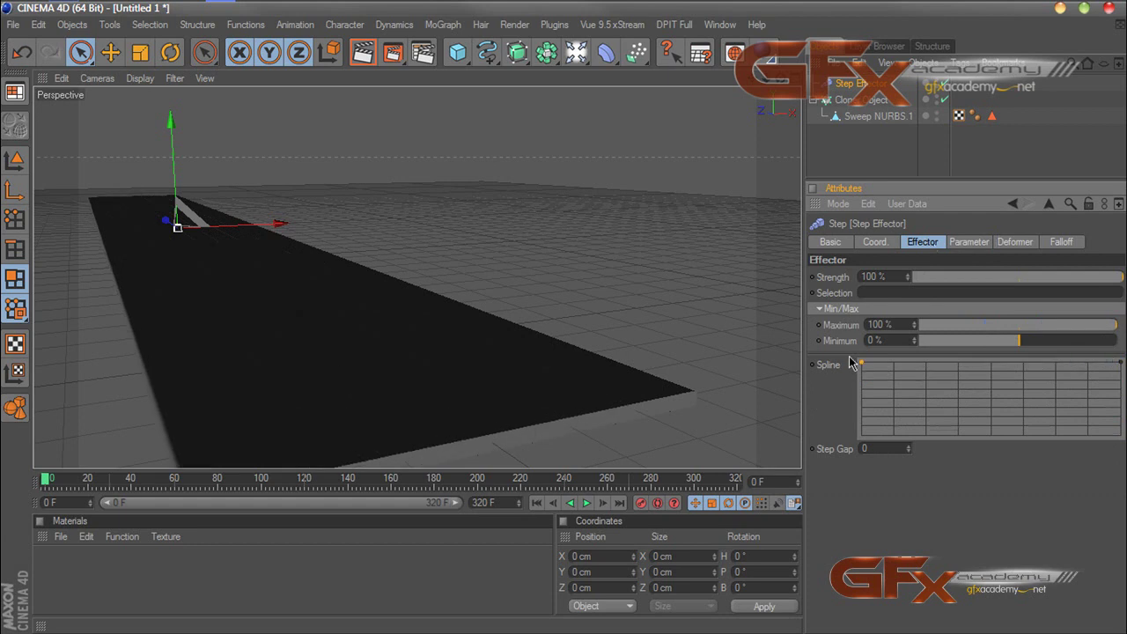
middle_click_drag(417, 291, 394, 257, "alt")
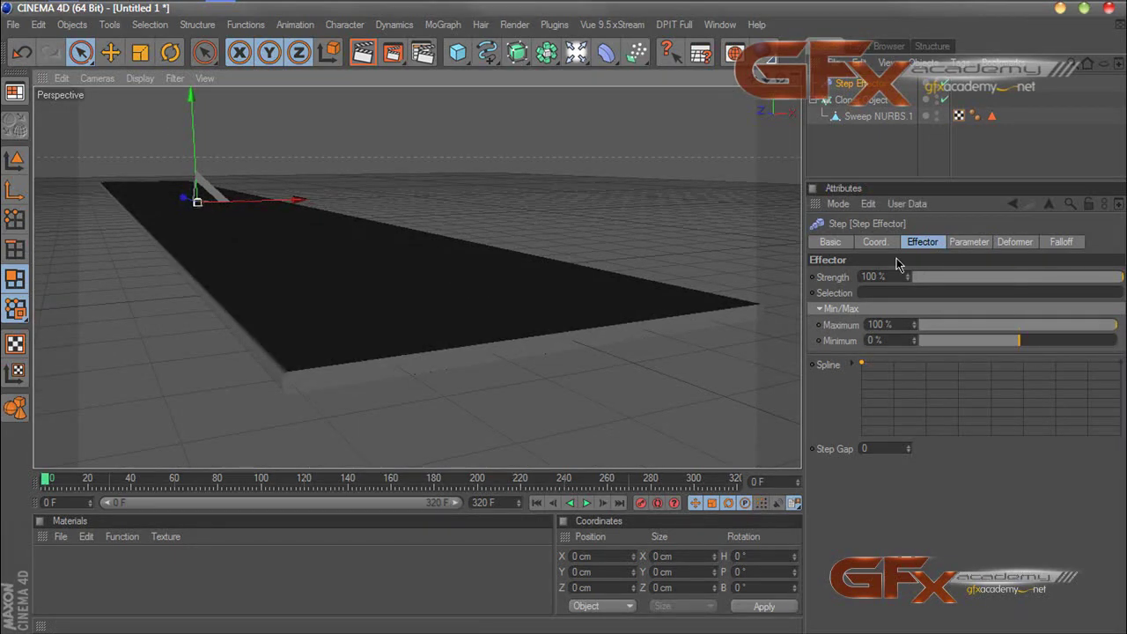
mouse_move(1121, 364)
left_mouse_down()
mouse_move(1122, 385)
mouse_move(1123, 353)
left_mouse_up()
mouse_move(992, 372)
left_mouse_down()
mouse_move(989, 395)
mouse_move(993, 366)
mouse_move(912, 346)
left_mouse_up()
mouse_move(990, 363)
left_mouse_down()
mouse_move(991, 397)
mouse_move(993, 352)
left_mouse_up()
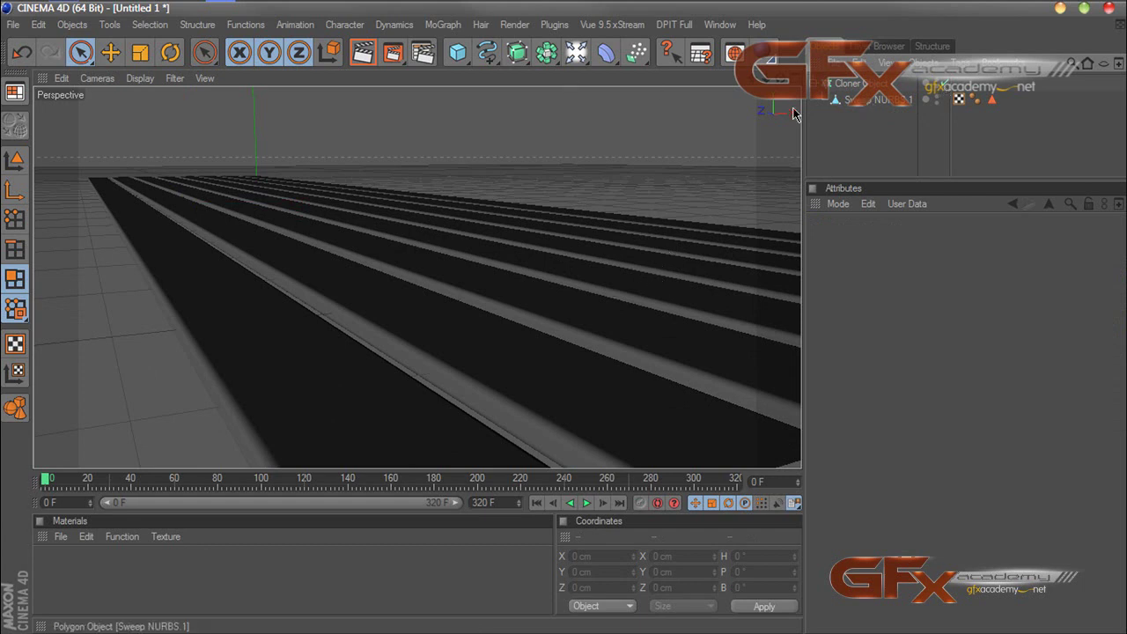
Step: Add a camera object to the scene and disable the cloner to isolate the single bar
left_click_drag(576, 53, 812, 98)
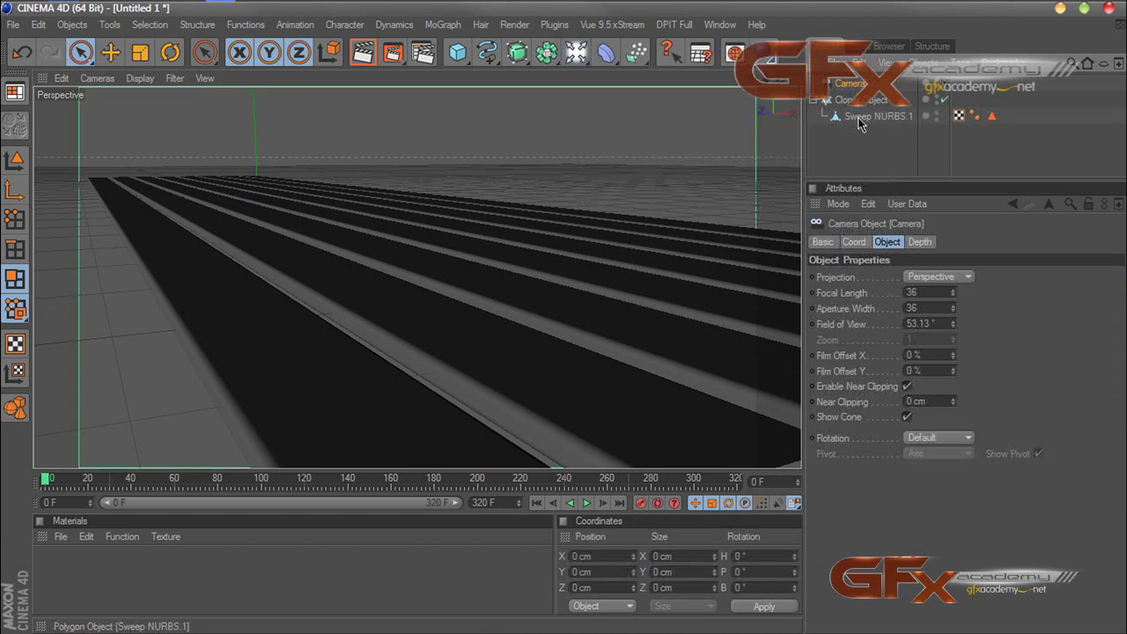
left_click(877, 149)
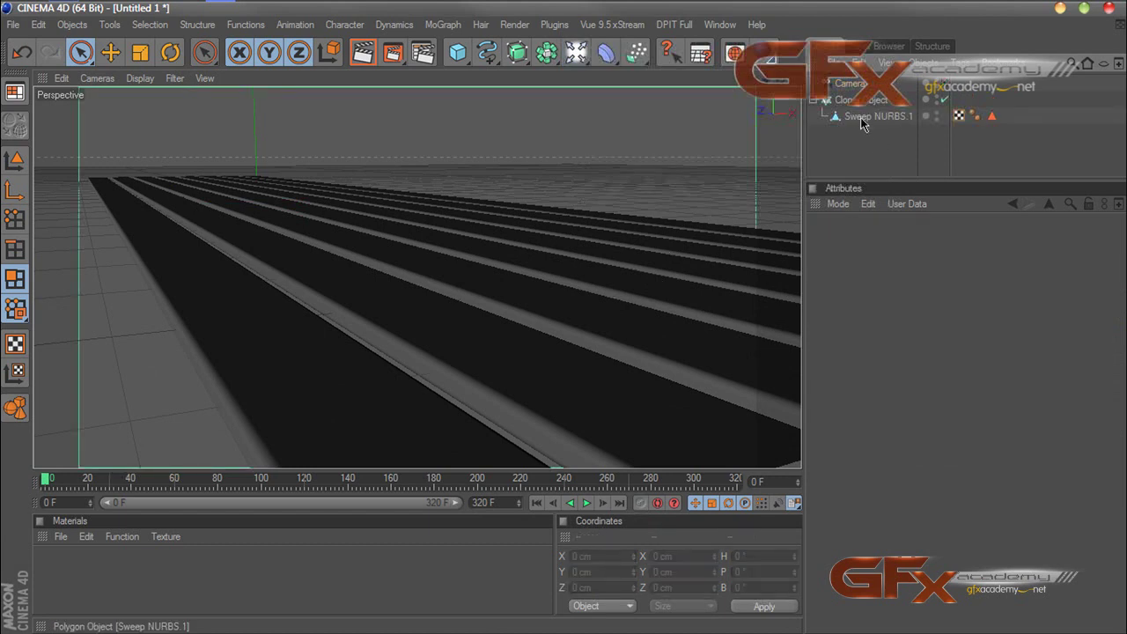
left_click(943, 100)
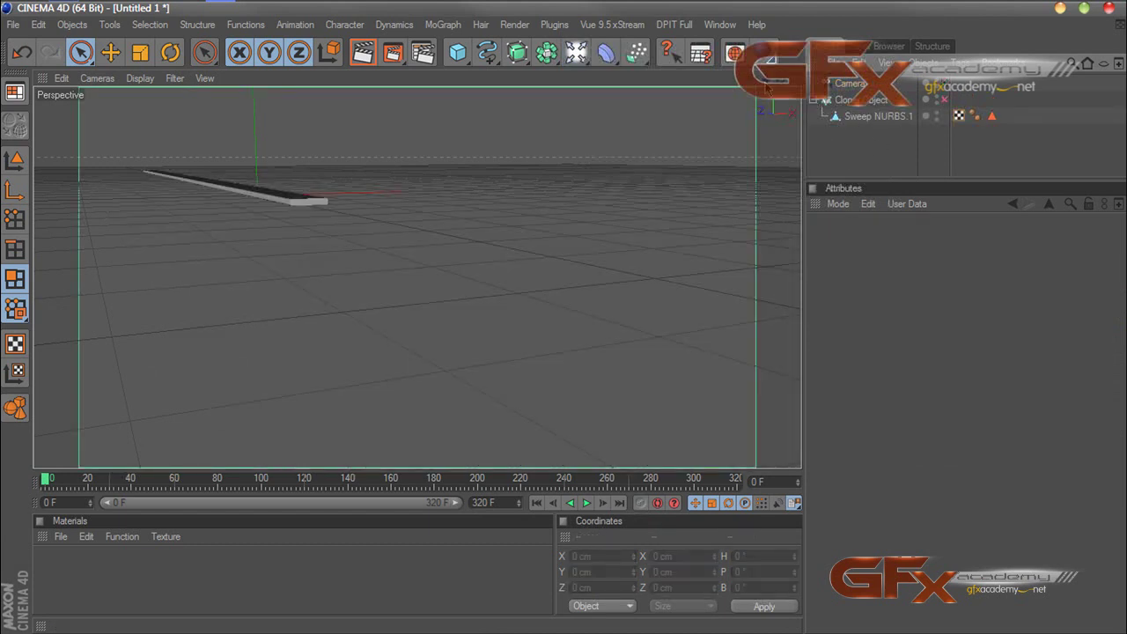
left_click(945, 86)
left_click(945, 85)
left_click_drag(758, 82, 977, 271)
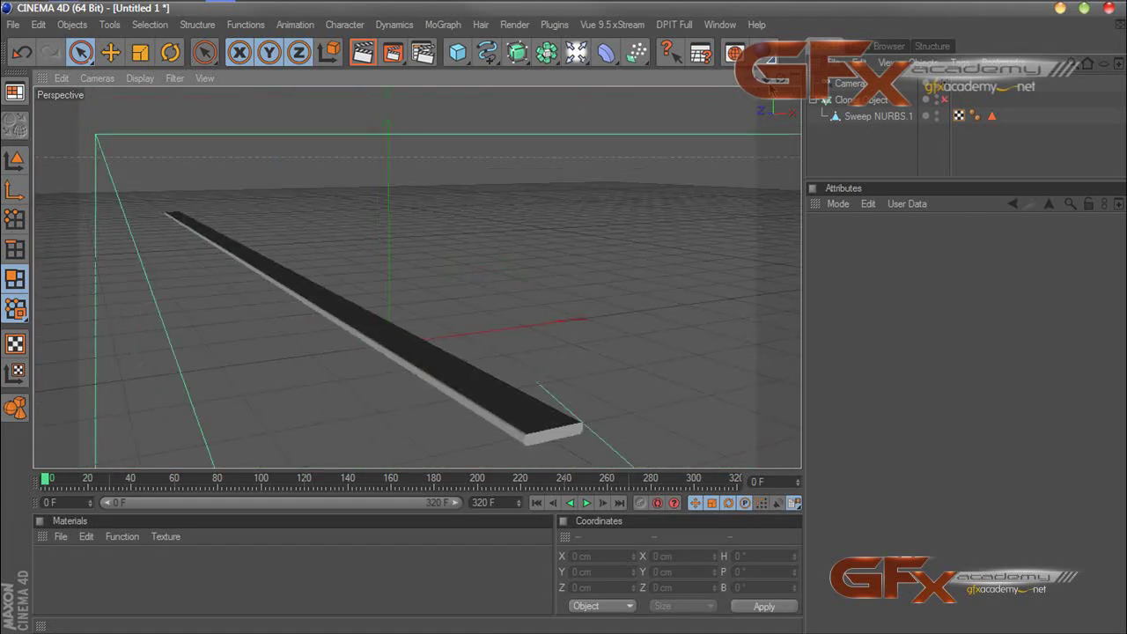
Step: Switch to model mode and add a Taper deformer with its strength set to 38 %
left_click(852, 116)
left_click_drag(781, 80, 783, 132)
left_click_drag(236, 250, 254, 168, "alt")
left_click(607, 176)
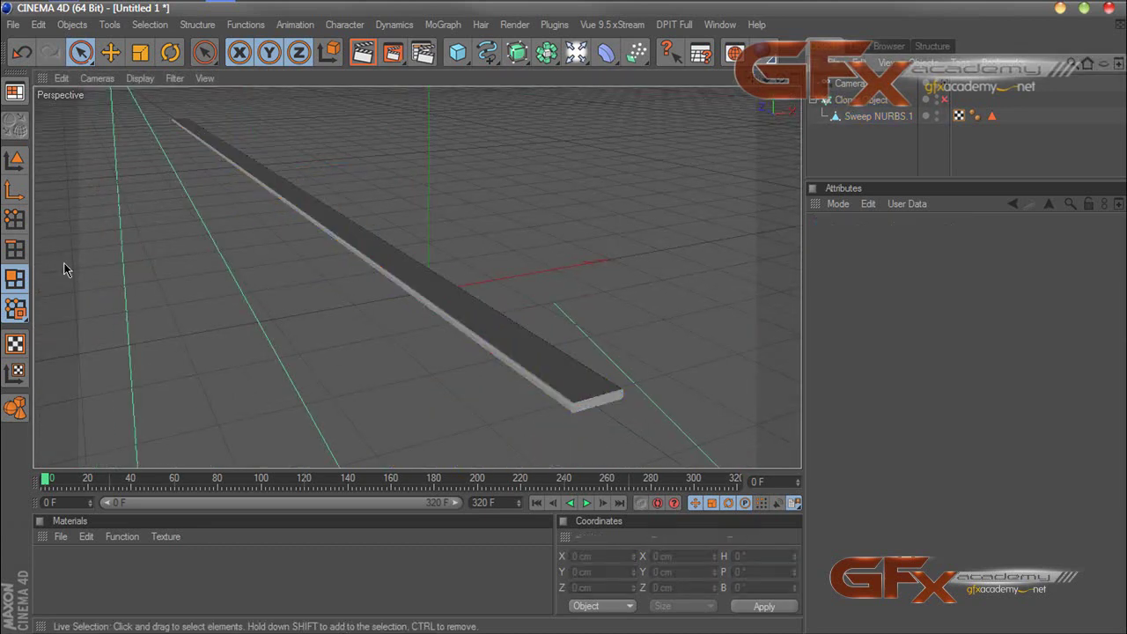
left_click(15, 161)
left_click(605, 53)
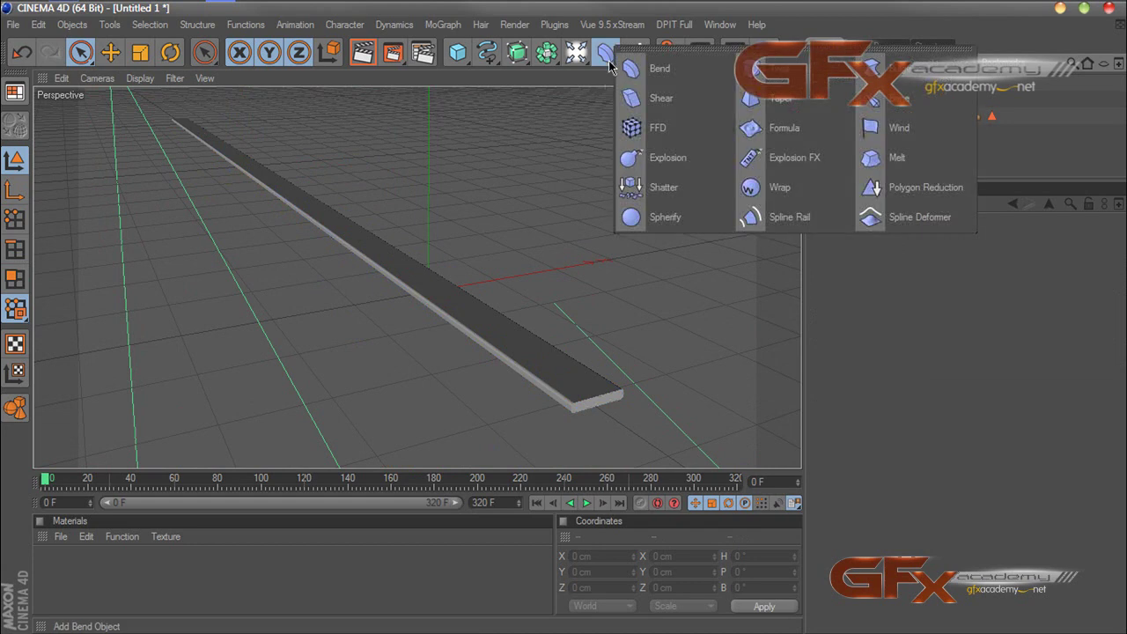
left_click(771, 95)
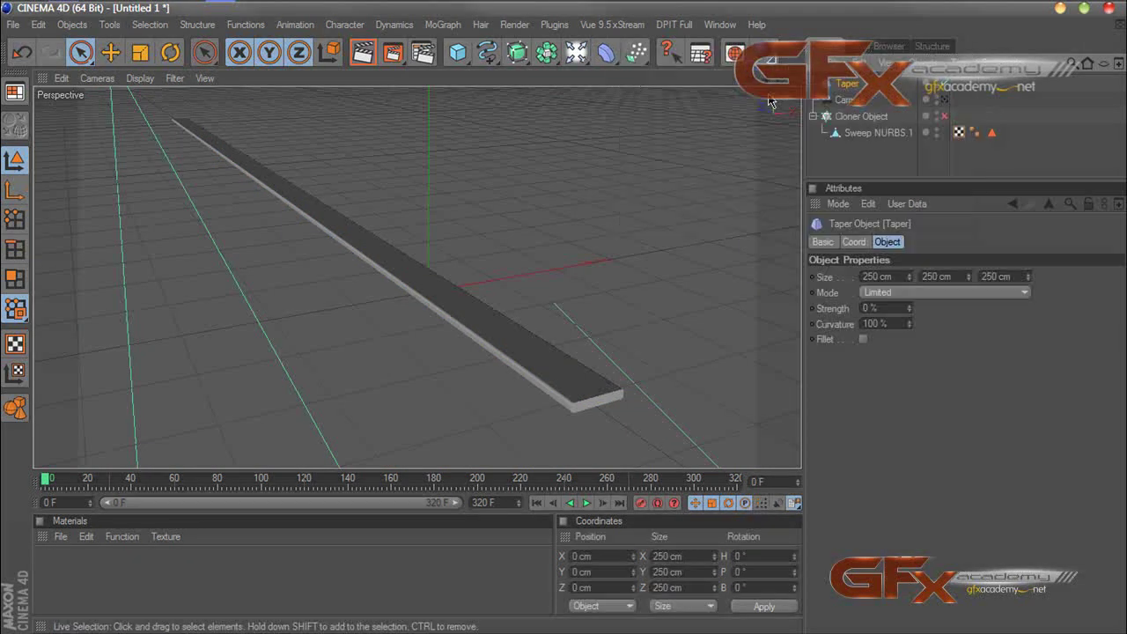
left_click_drag(911, 309, 942, 309)
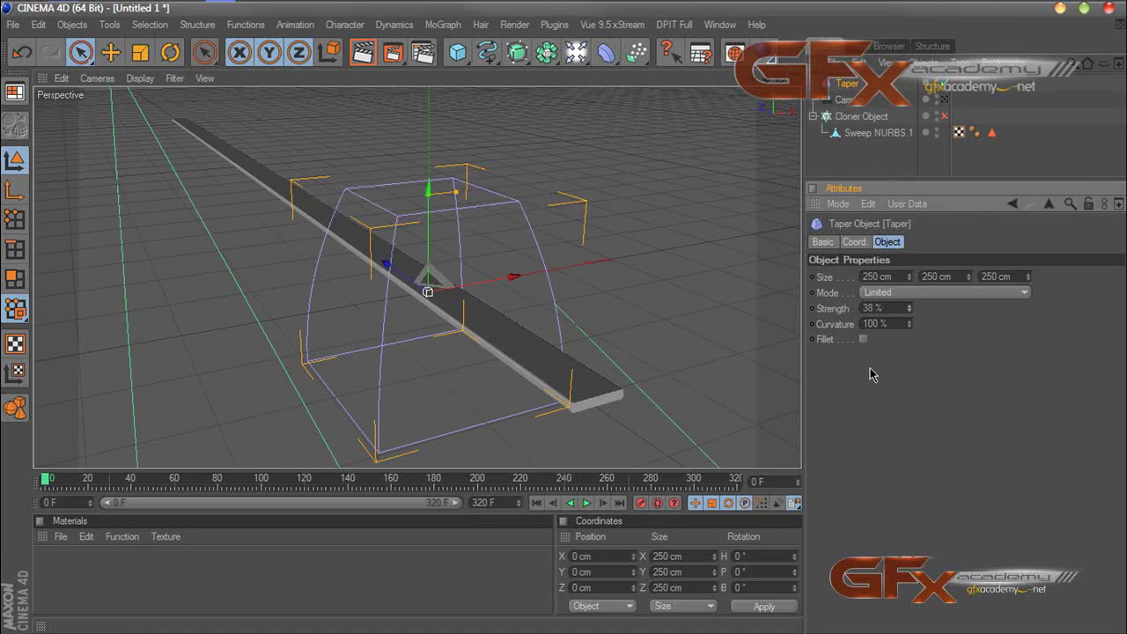
Step: Rotate the Taper deformer to a pitch of -90° to align it with the bar's length
key("r")
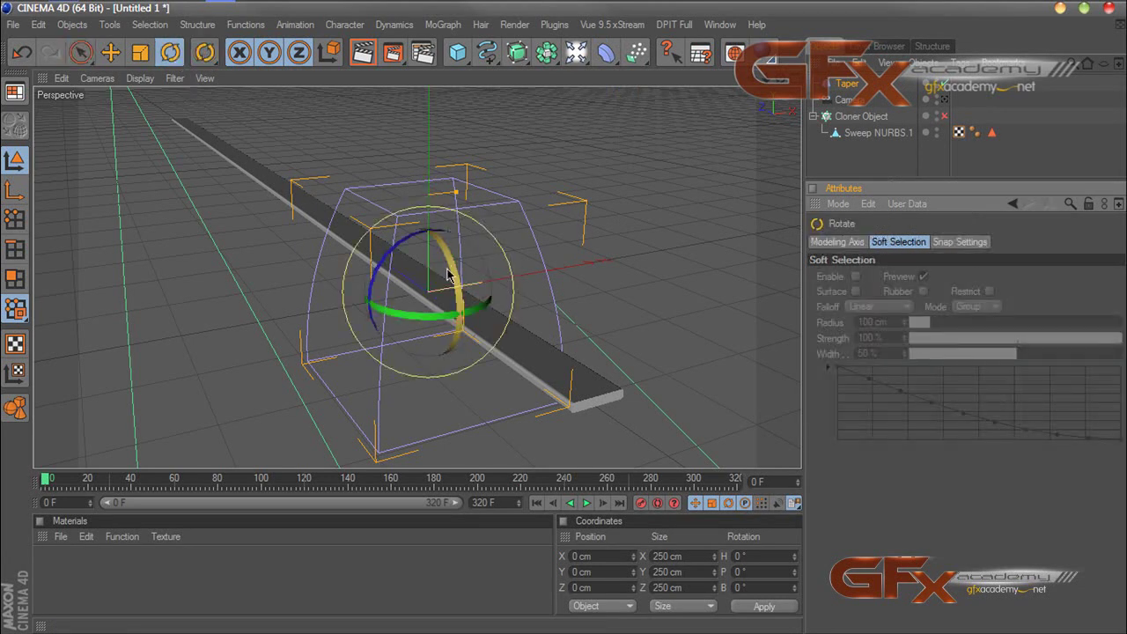
left_click_drag(452, 254, 405, 217)
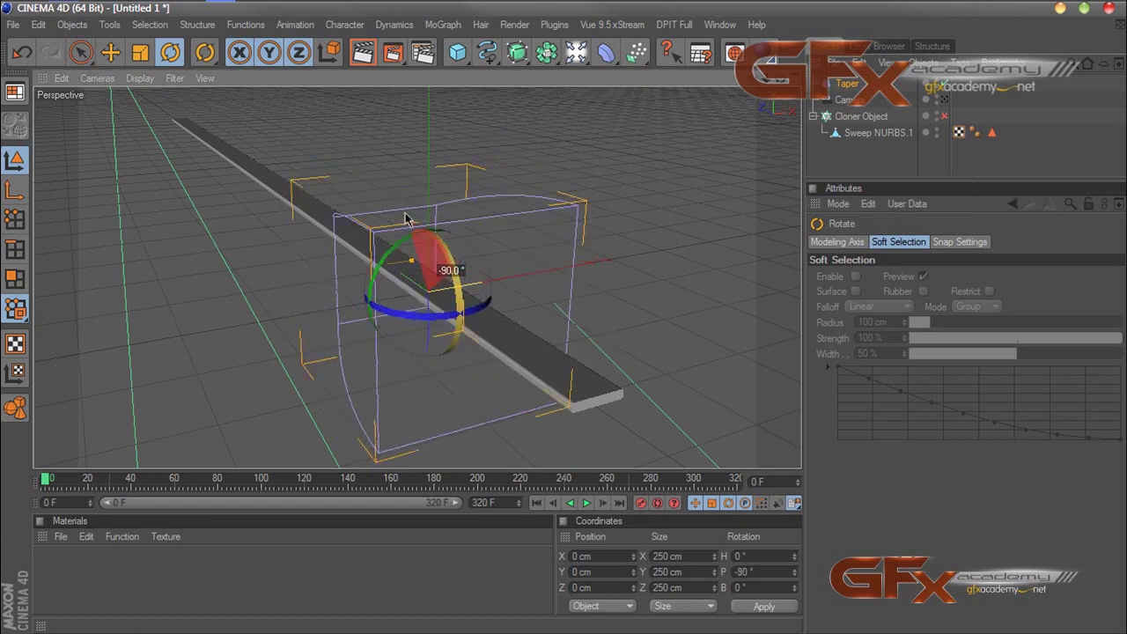
left_click_drag(682, 178, 730, 183, "alt")
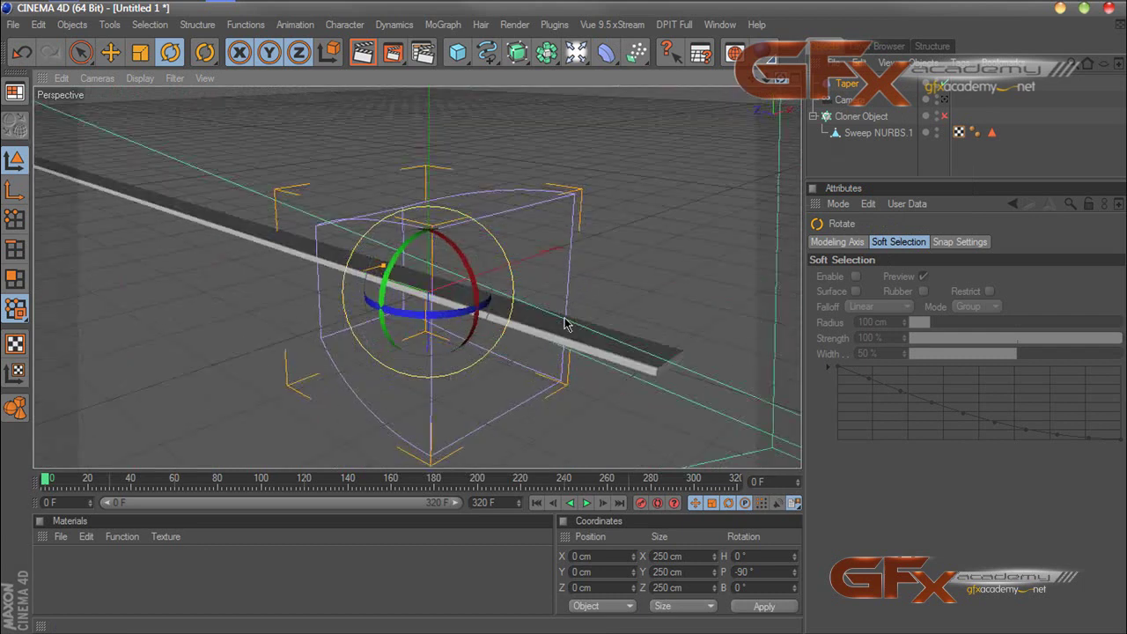
Step: Lengthen the Taper deformer to a Y size of about 2079 cm and move it along the bar to Z about 769 cm
left_click(847, 84)
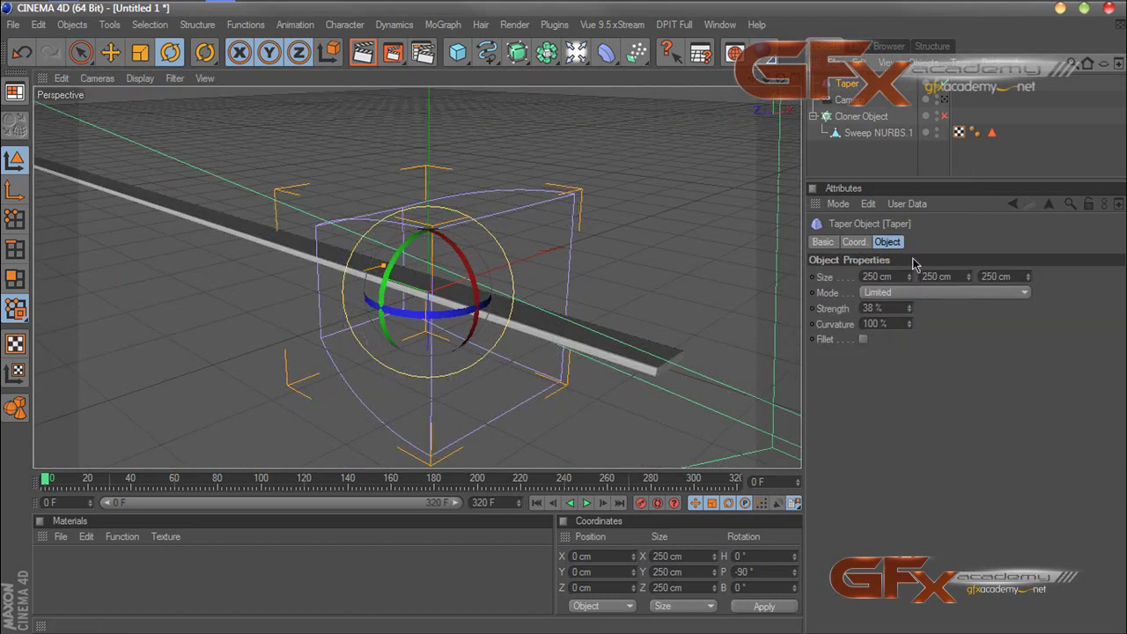
left_click_drag(973, 277, 1044, 173)
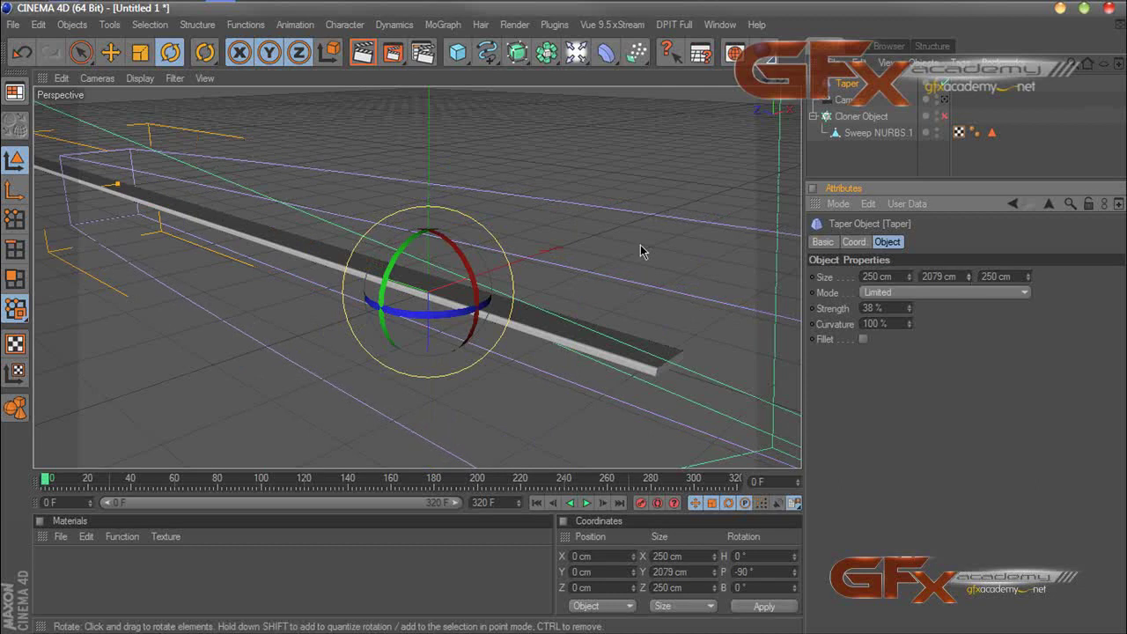
scroll(651, 260, "down", 5)
scroll(652, 260, "down", 1)
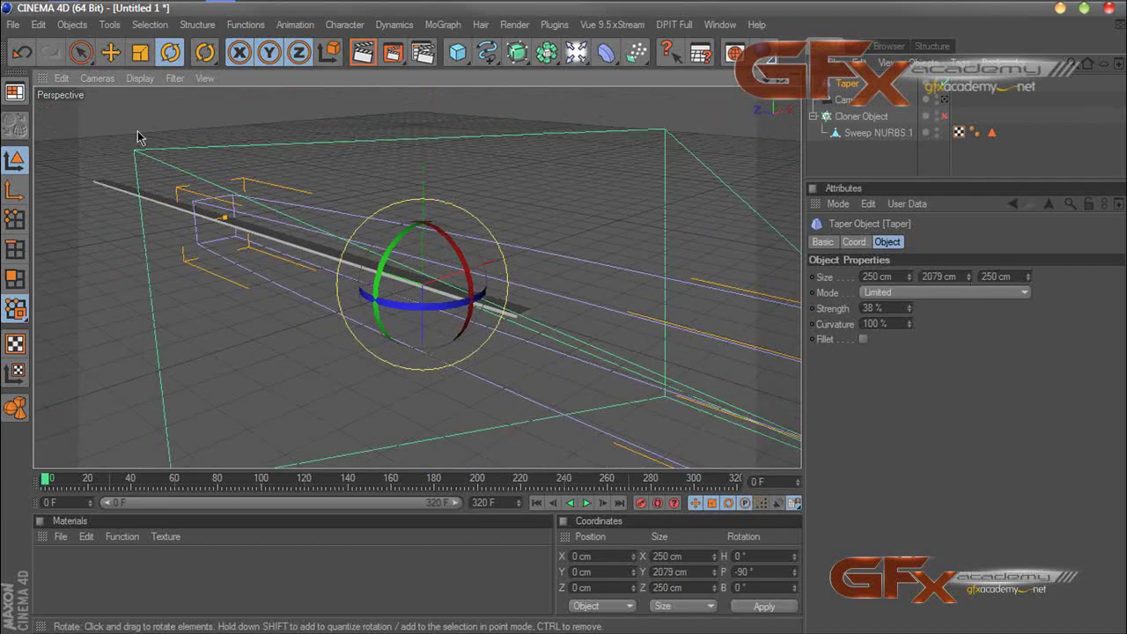
left_click(110, 52)
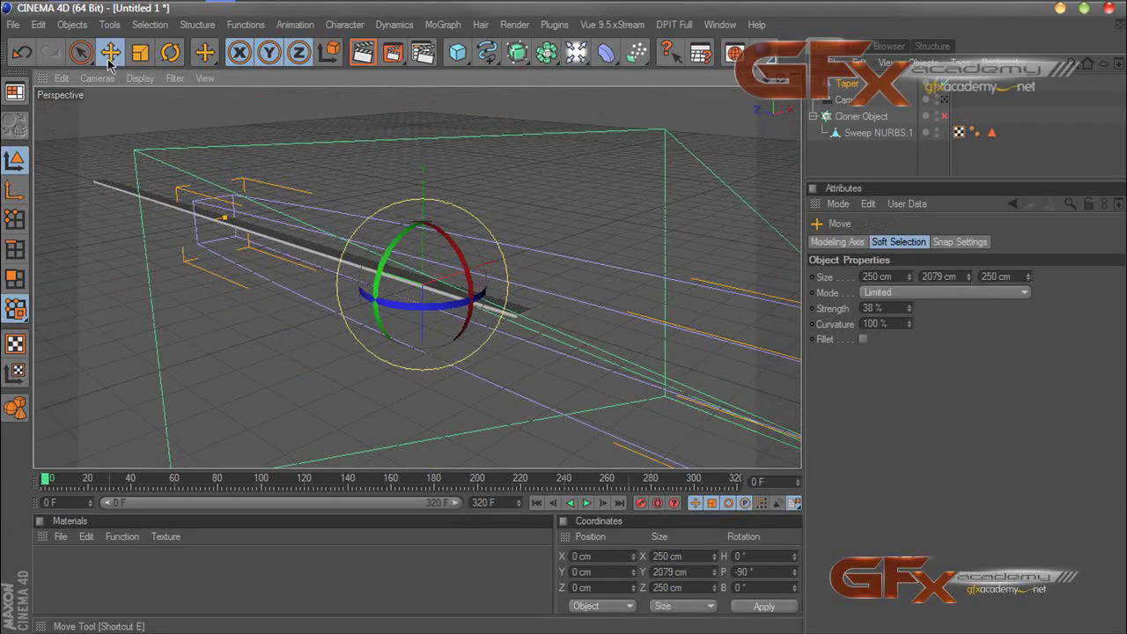
left_click_drag(332, 284, 410, 282)
left_click_drag(261, 234, 206, 215)
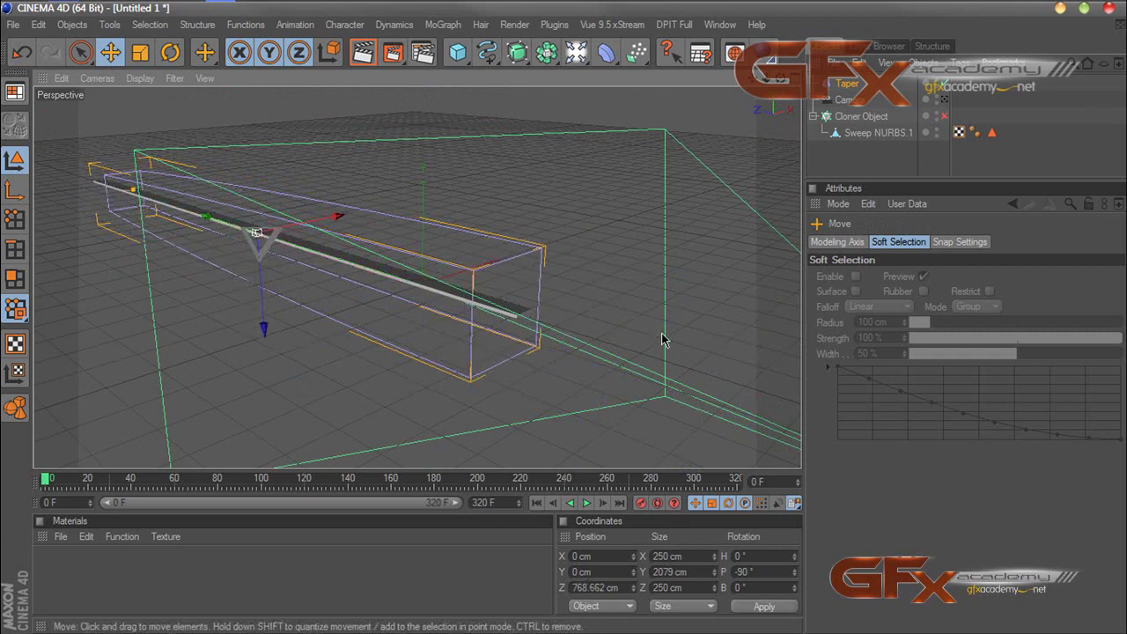
Step: Extend the Taper deformer's Y size to about 2491 cm and shift it along the bar to Z about 890 cm
left_click(847, 83)
left_click_drag(969, 280, 1026, 278)
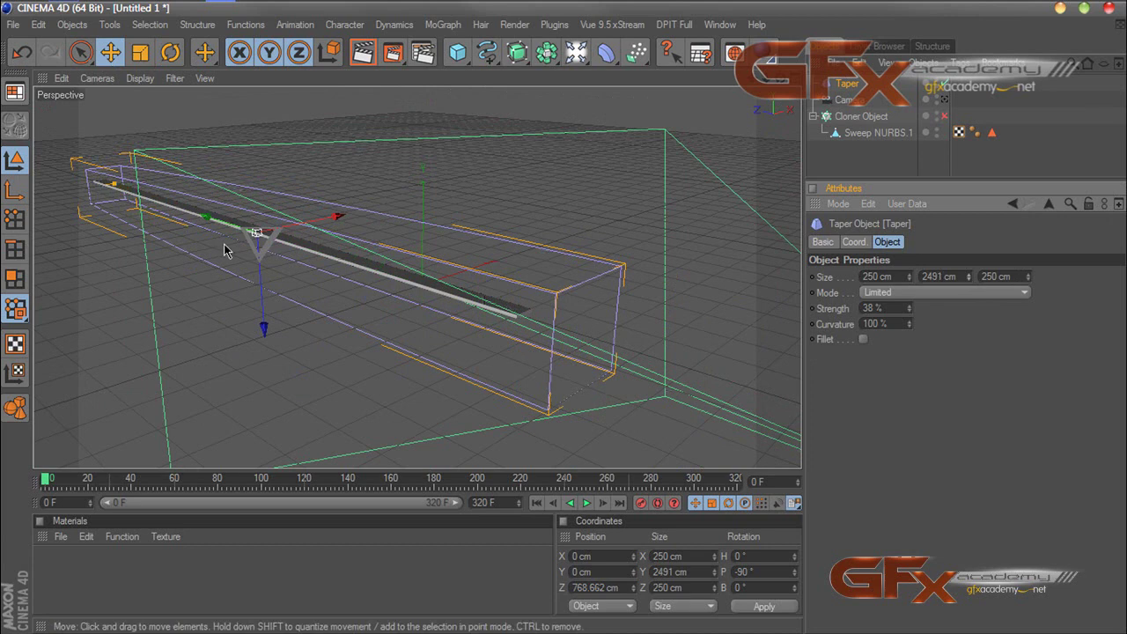
left_click_drag(206, 221, 244, 230)
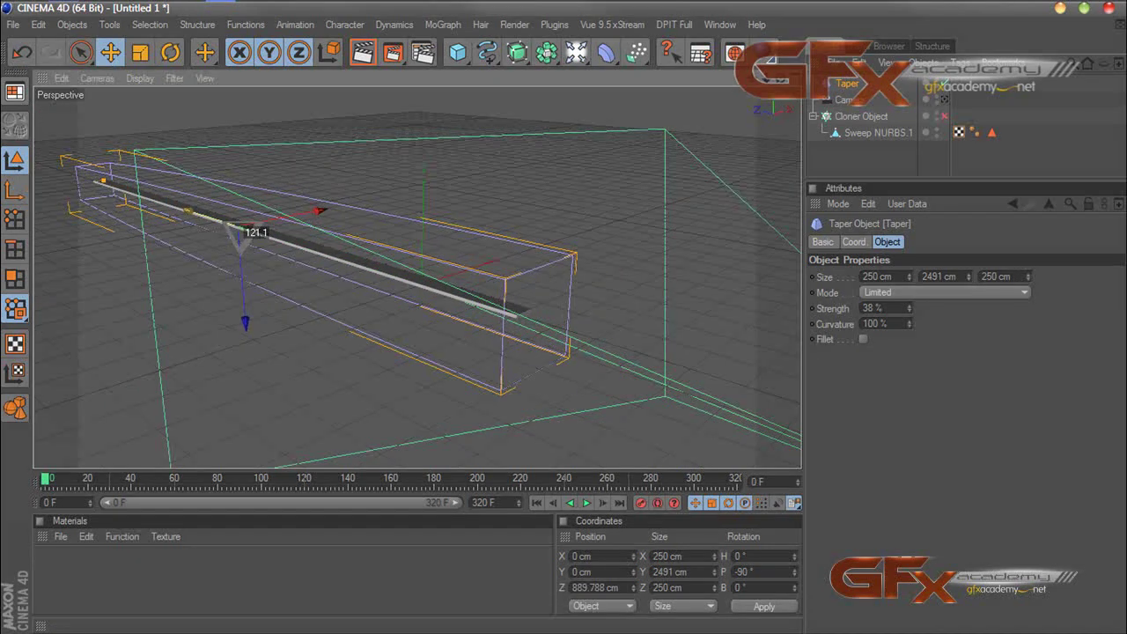
Step: Narrow the Taper deformer around the bar to an X size of 138 cm and a Z size of 63 cm
middle_click(671, 134)
middle_click(684, 146)
scroll(618, 159, "down", 5)
middle_click_drag(617, 160, 630, 278, "alt")
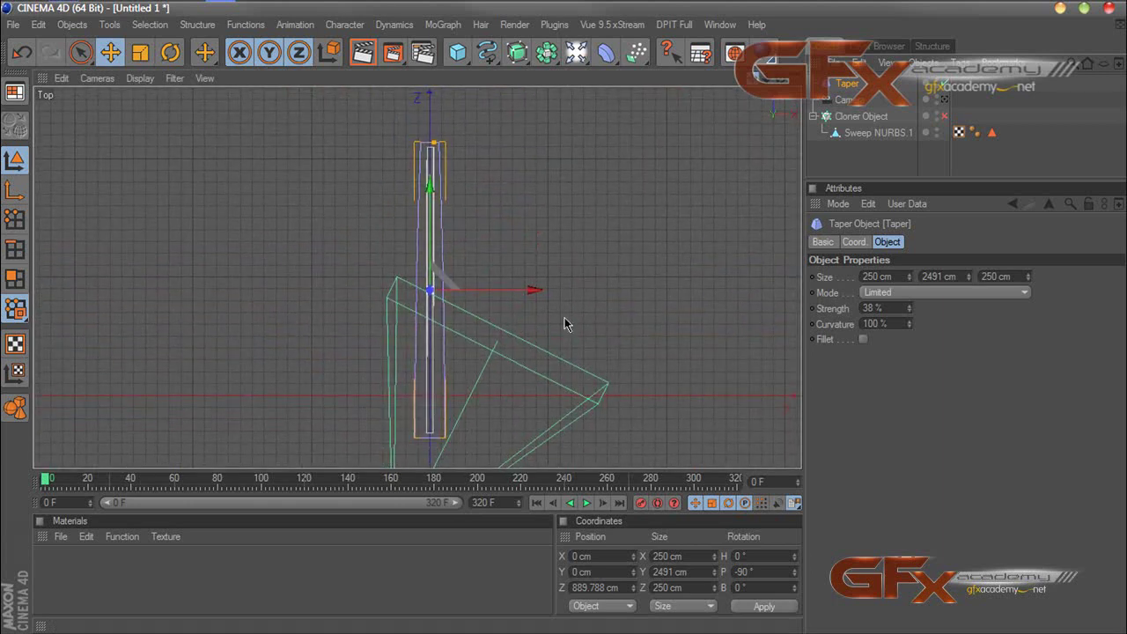
left_click_drag(911, 284, 910, 333)
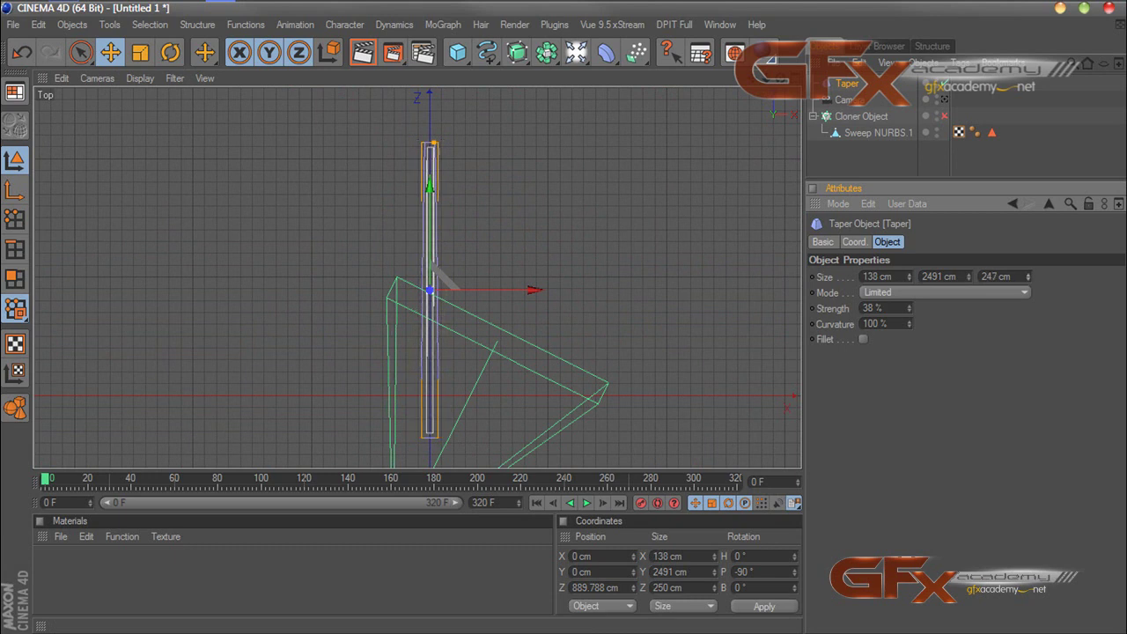
middle_click(423, 91)
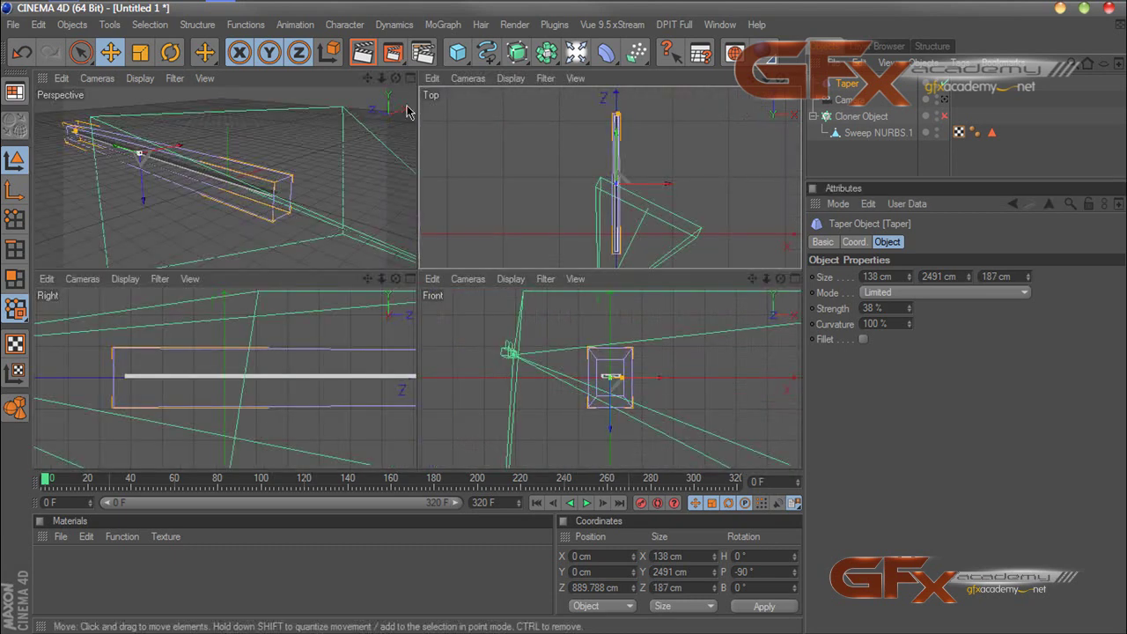
key("F1")
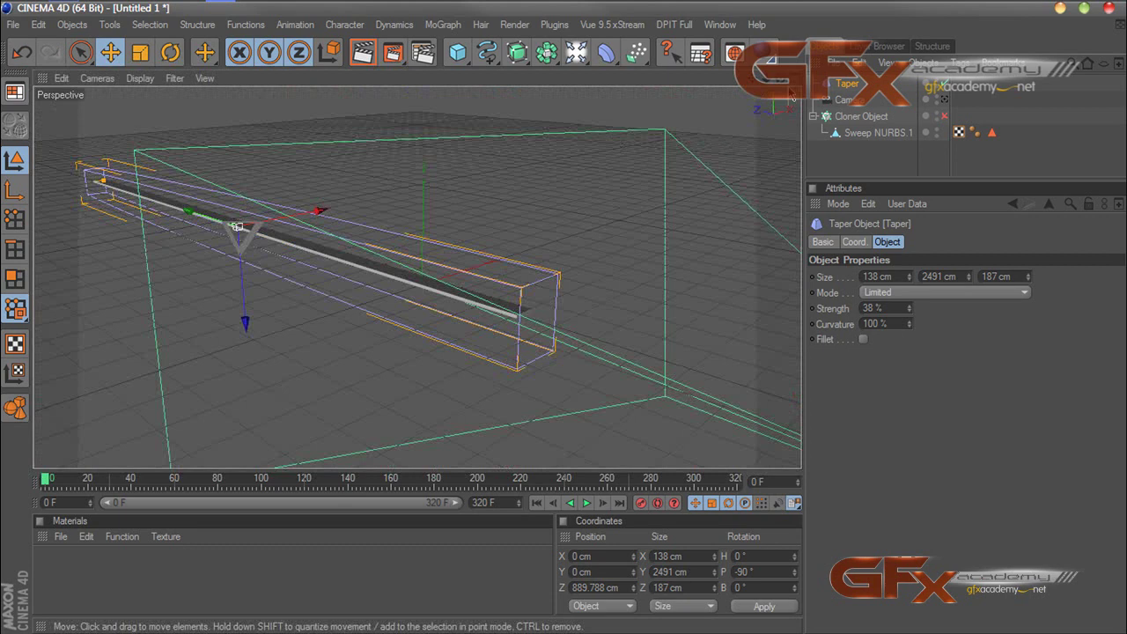
mouse_move(781, 78)
left_mouse_down()
mouse_move(742, 74)
mouse_move(783, 85)
left_mouse_up()
left_click_drag(1026, 277, 969, 276)
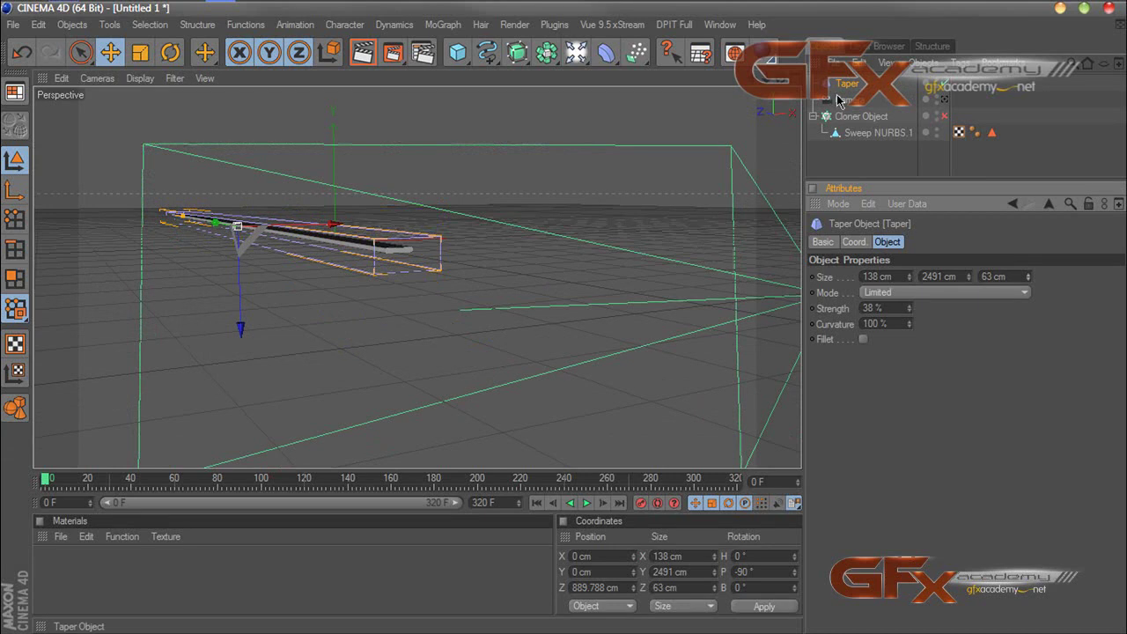
Step: Set the Taper strength to 54 % and make the deformer a child of Sweep NURBS.1
left_click_drag(781, 78, 767, 104)
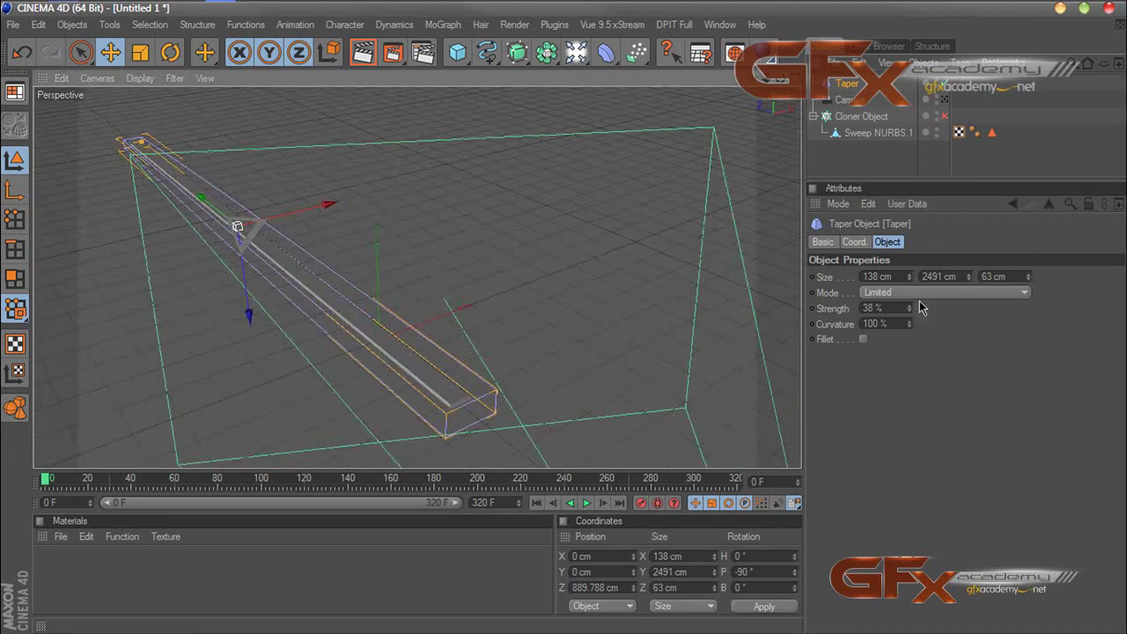
mouse_move(909, 308)
left_mouse_down()
mouse_move(909, 292)
mouse_move(909, 305)
left_mouse_up()
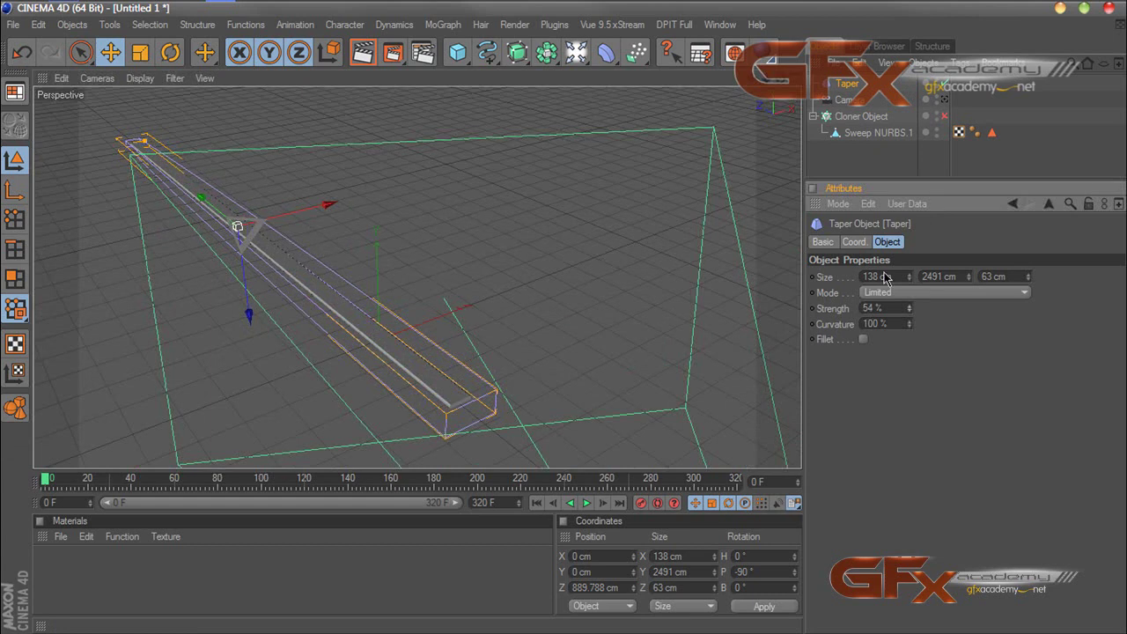
left_click_drag(847, 84, 862, 134)
left_click_drag(750, 78, 873, 87)
scroll(655, 181, "up", 5)
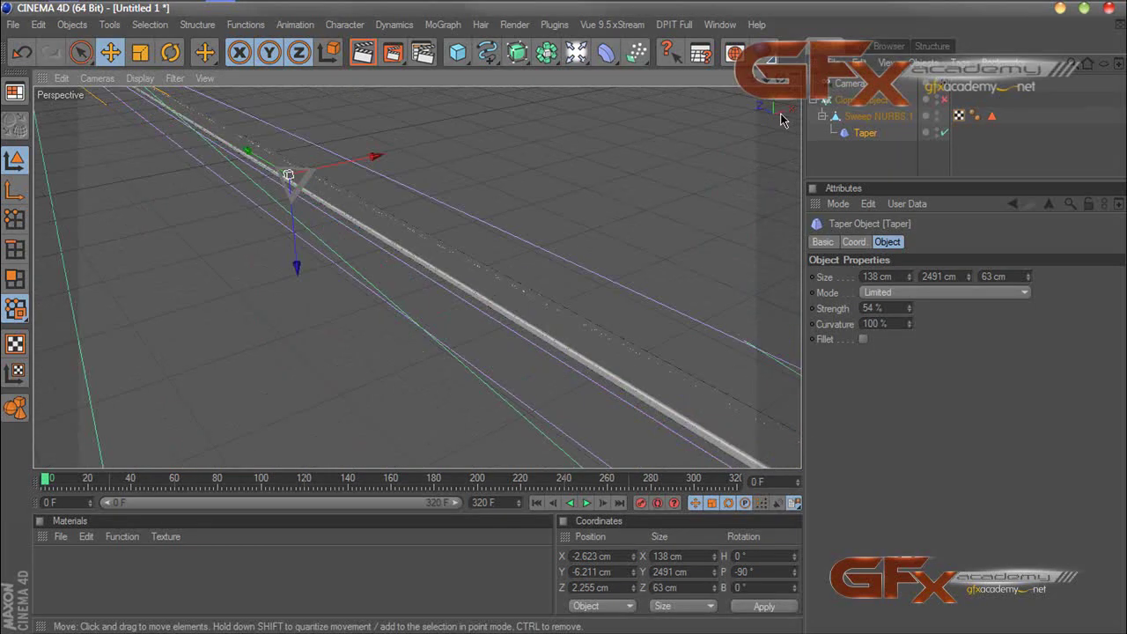
left_click_drag(751, 78, 847, 205)
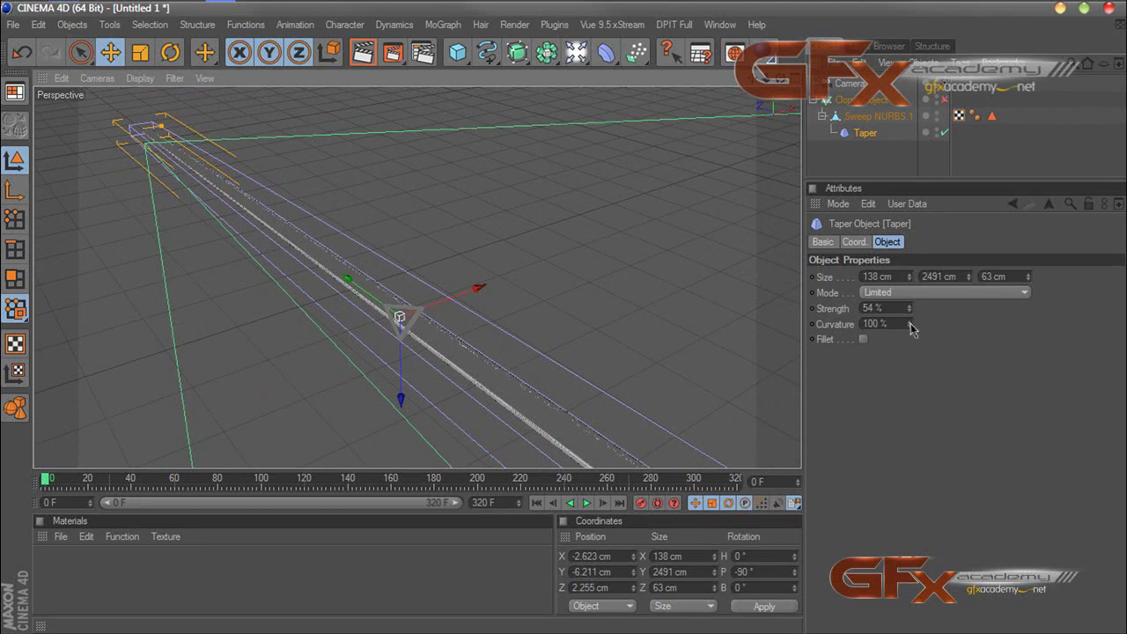
Step: Try a curvature of 333 % on the Taper deformer and set it back to 100 %
mouse_move(909, 324)
left_mouse_down()
mouse_move(969, 324)
mouse_move(913, 338)
left_mouse_up()
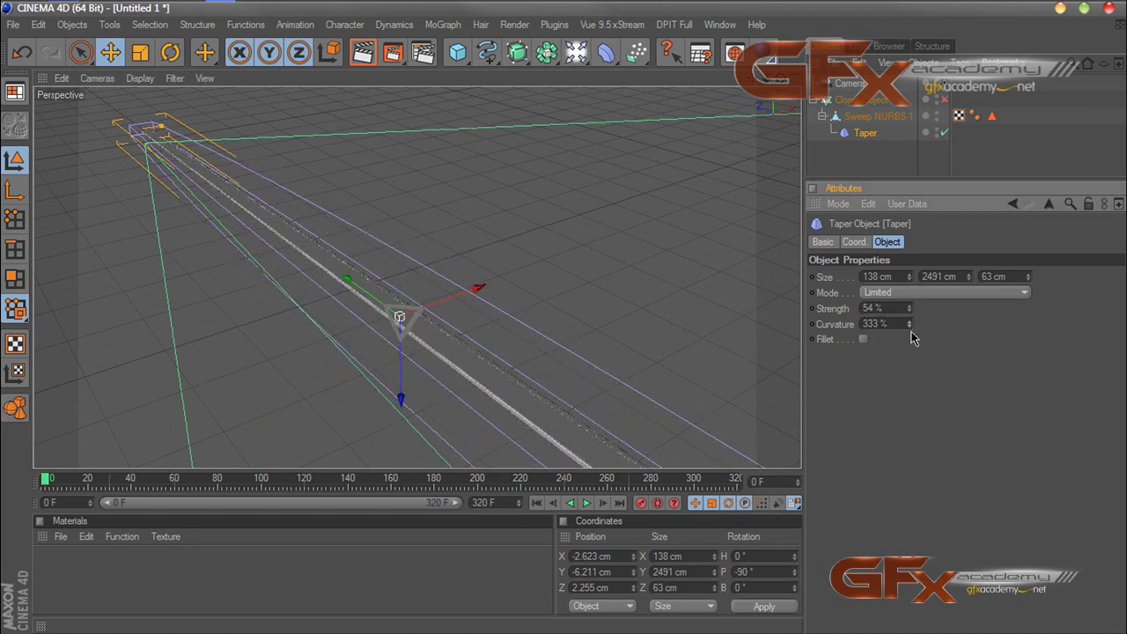
left_click(880, 323)
key("Return")
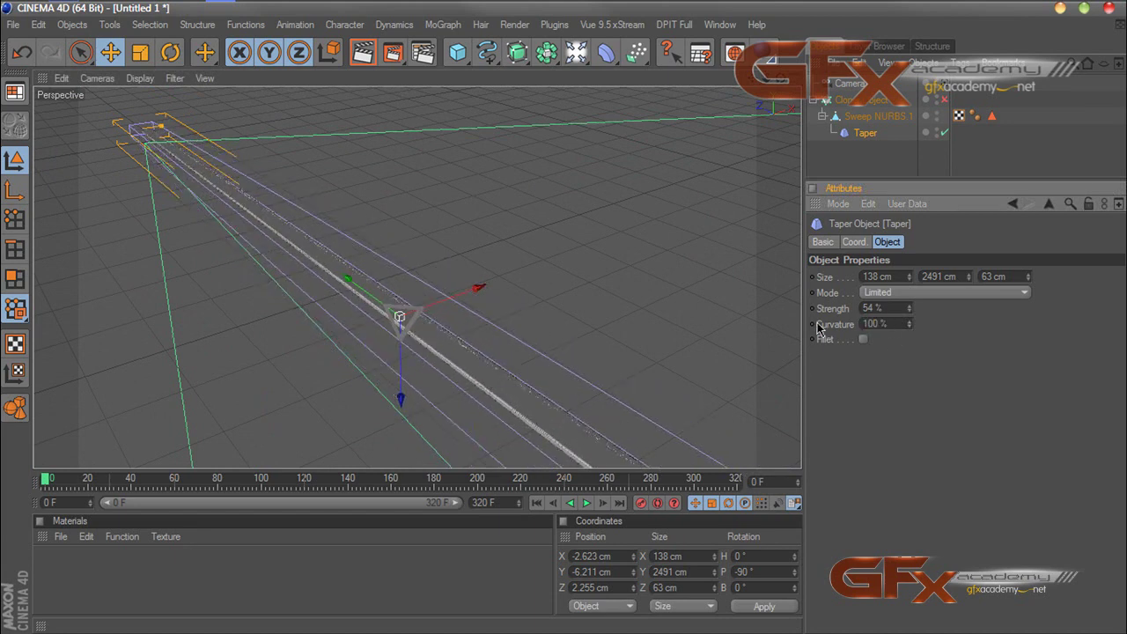
Step: Raise the Taper strength to 66 % with Fillet off, and re-enable the Cloner Object
left_click(863, 340)
left_click_drag(911, 308, 912, 297)
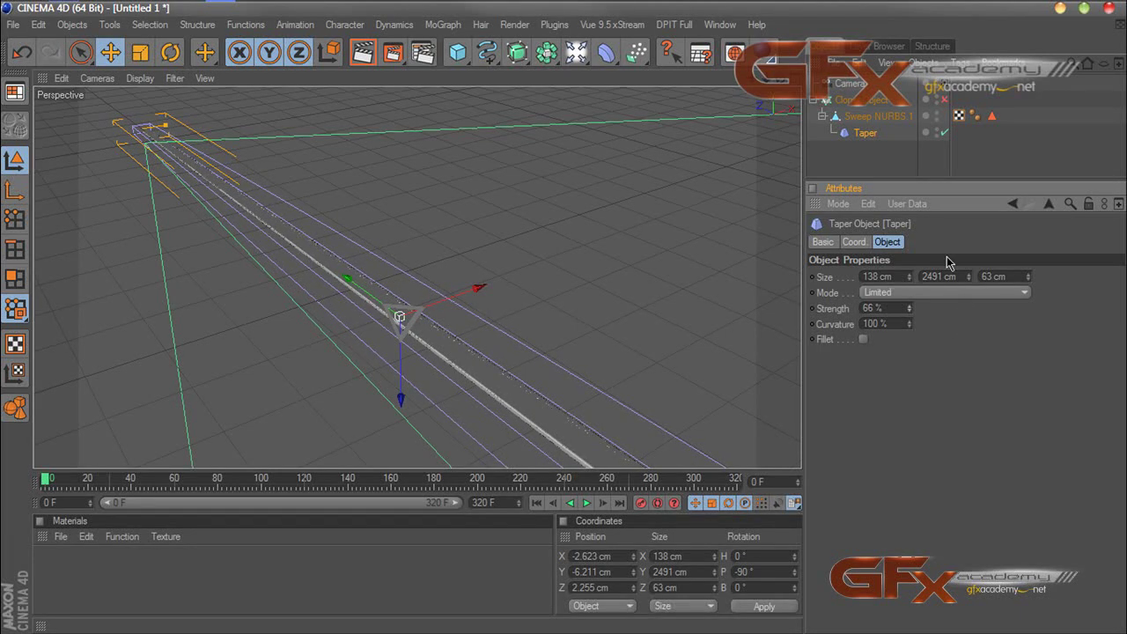
left_click(944, 102)
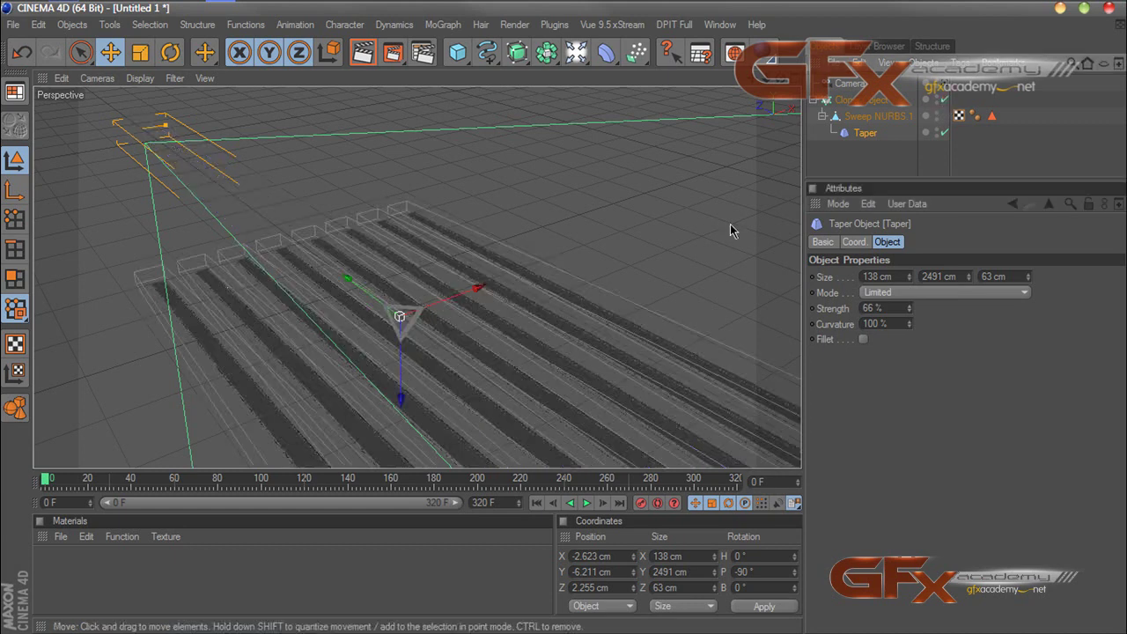
Step: Look through the scene camera and render a preview of the tapered bars with nothing selected
left_click(944, 85)
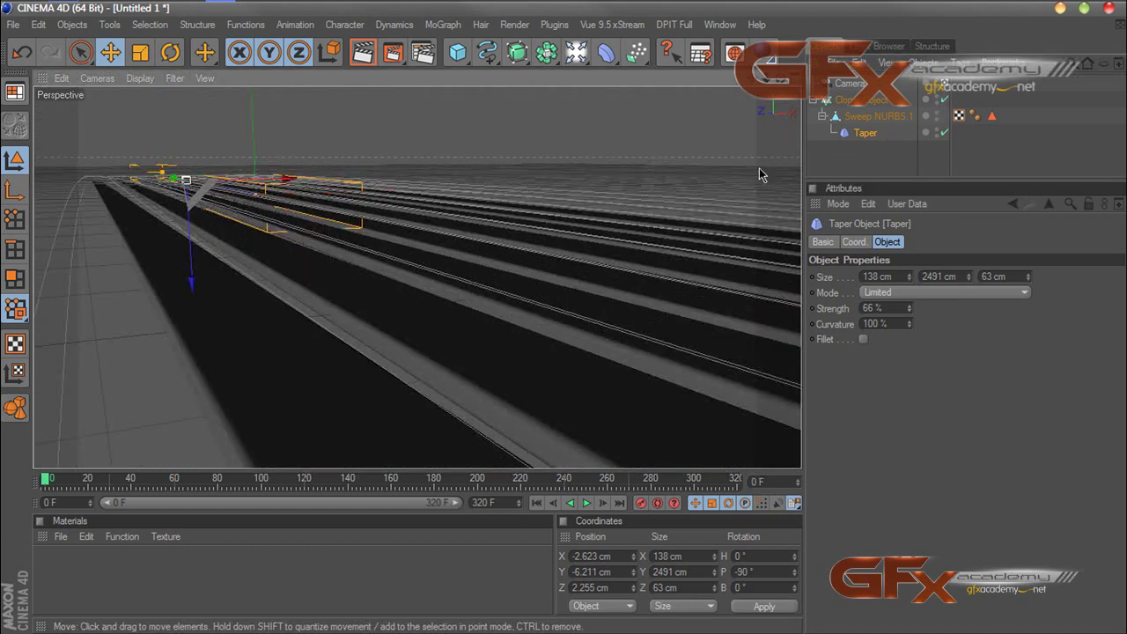
left_click(878, 169)
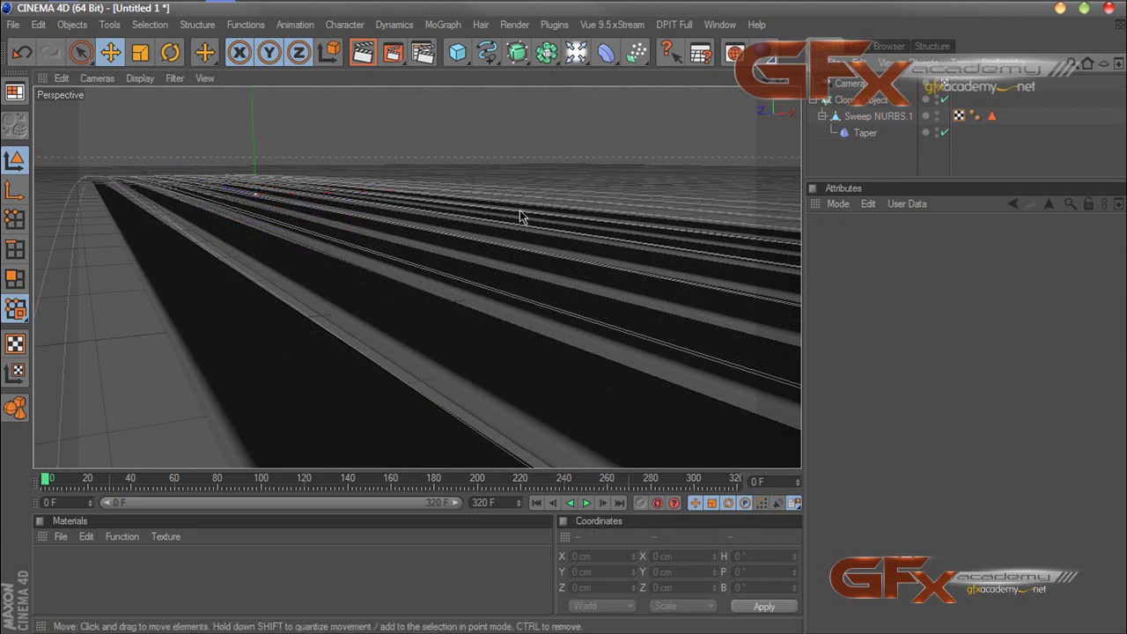
left_click(558, 354)
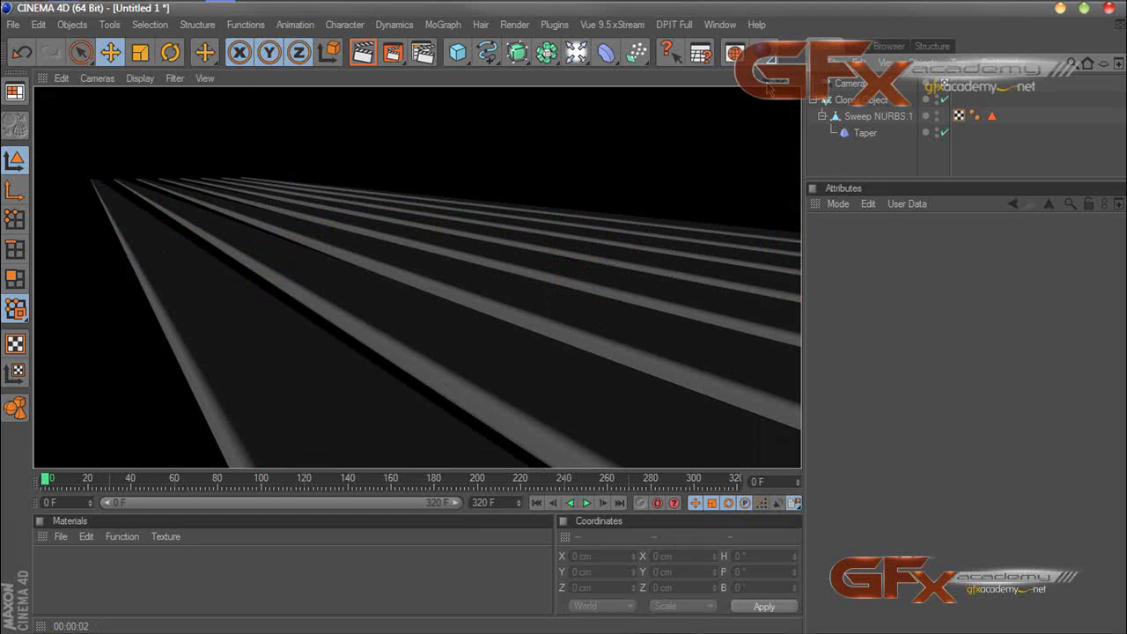
Step: Set the camera's focal length to 22 and move it to about X -262, Y 51, Z -1233 cm
left_click(854, 86)
left_click(930, 293)
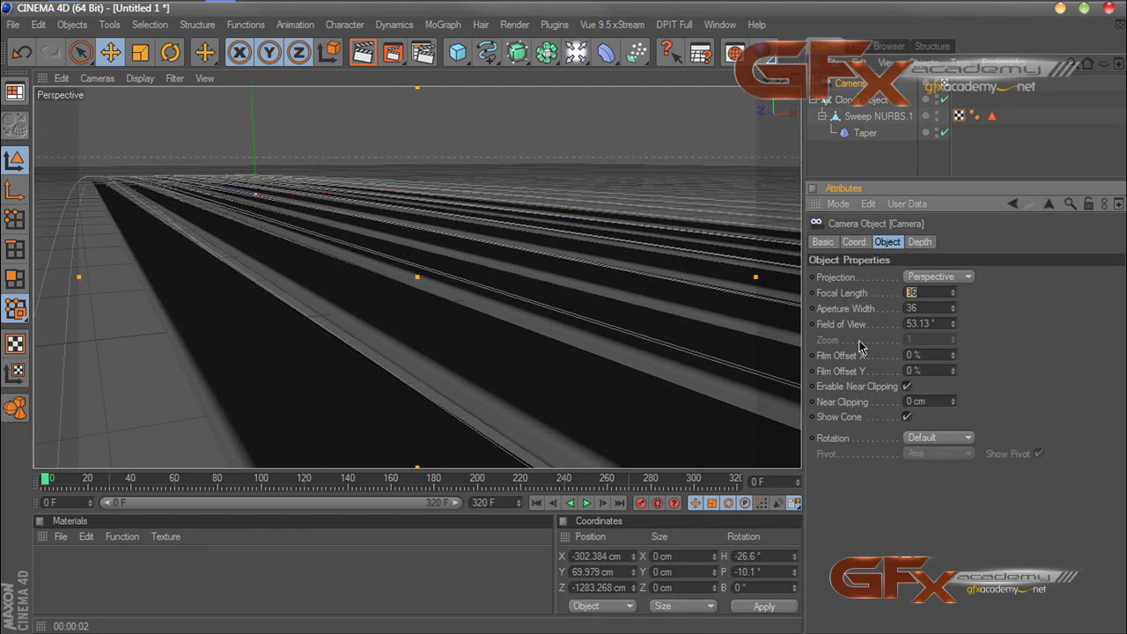
type("22")
key("Return")
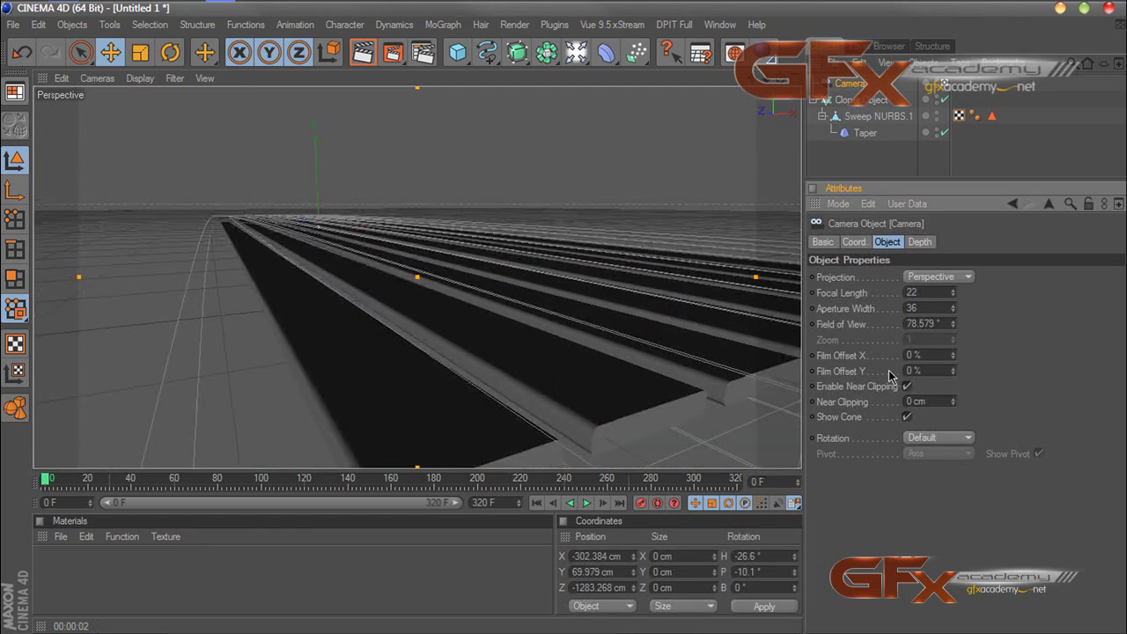
mouse_move(755, 79)
left_mouse_down()
mouse_move(735, 79)
mouse_move(763, 83)
left_mouse_up()
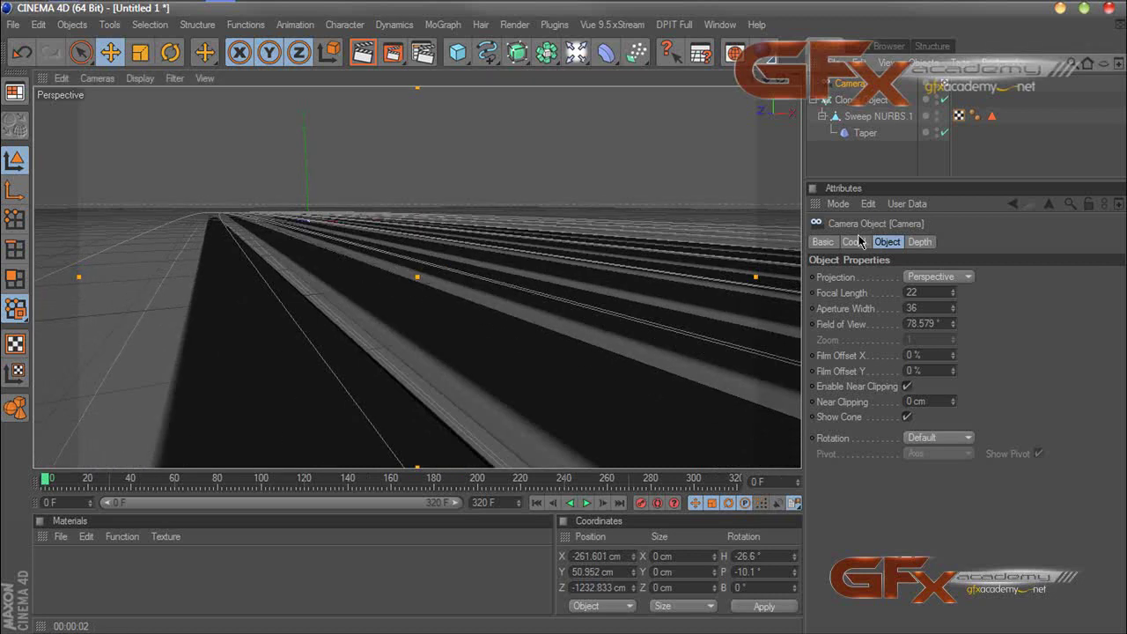
Step: Rotate the camera to a heading of -27.6°, a pitch of 0° and a bank of 13°
left_click(854, 243)
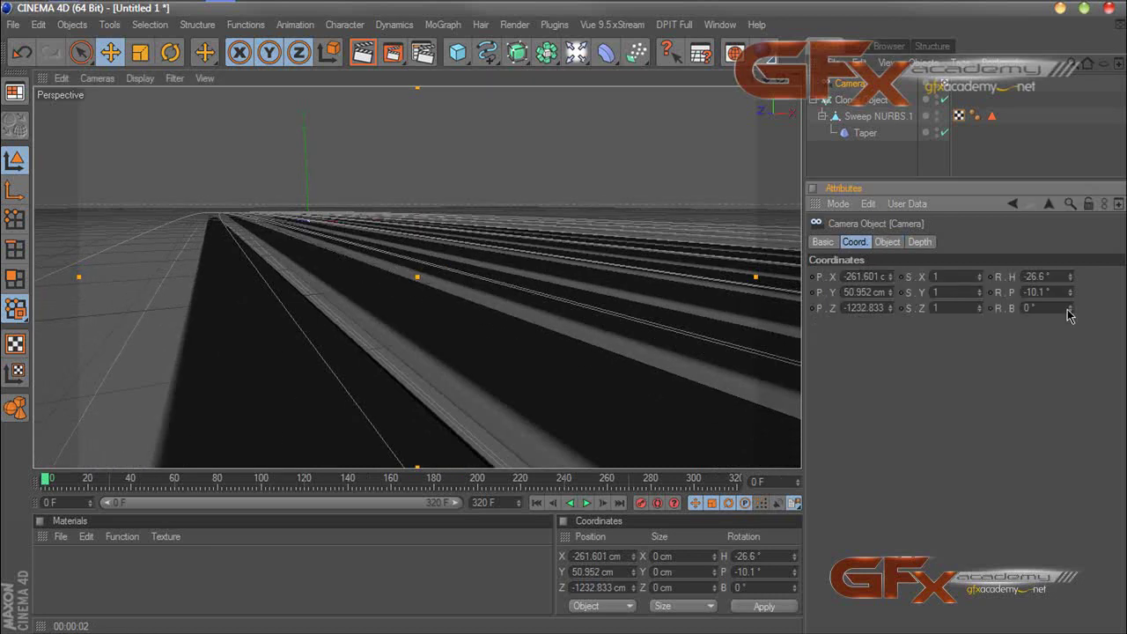
left_click_drag(1070, 293, 1069, 304)
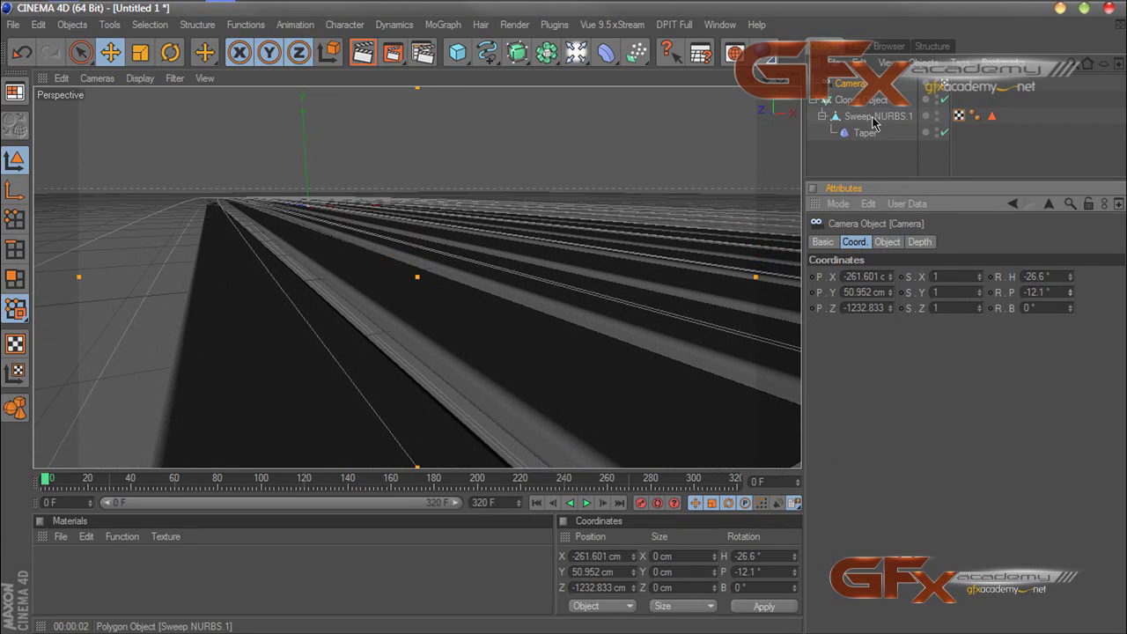
left_click_drag(1071, 276, 1015, 299)
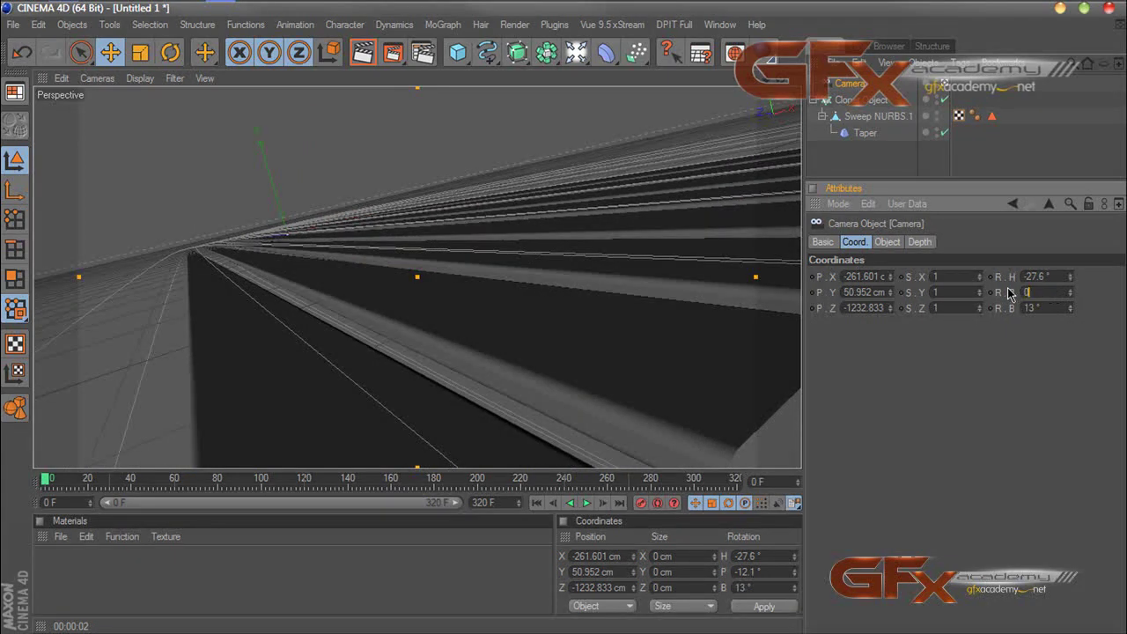
key("Return")
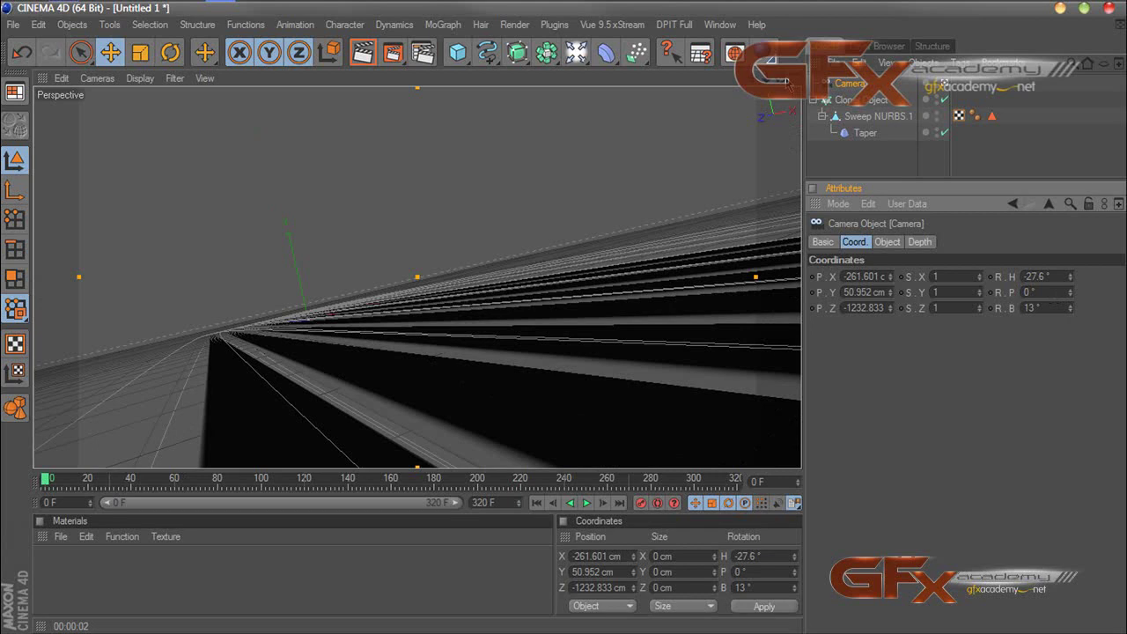
Step: Reframe the camera at about X -239, Y 71, Z -1219 cm with heading -29.4°, pitch -17.1° and bank 10°
left_click(820, 119)
mouse_move(780, 78)
left_mouse_down()
mouse_move(748, 78)
mouse_move(780, 80)
left_mouse_up()
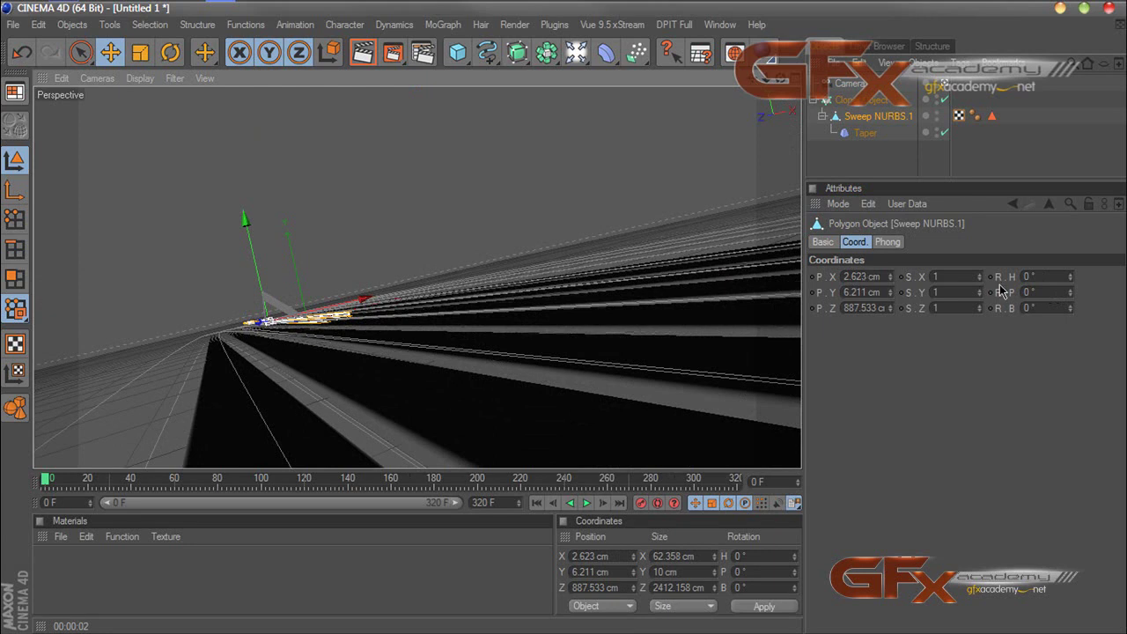
left_click(851, 85)
mouse_move(1072, 309)
left_mouse_down()
mouse_move(1072, 338)
mouse_move(1072, 286)
mouse_move(1072, 328)
left_mouse_up()
mouse_move(768, 79)
left_mouse_down()
mouse_move(783, 80)
mouse_move(757, 79)
mouse_move(741, 102)
mouse_move(763, 90)
left_mouse_up()
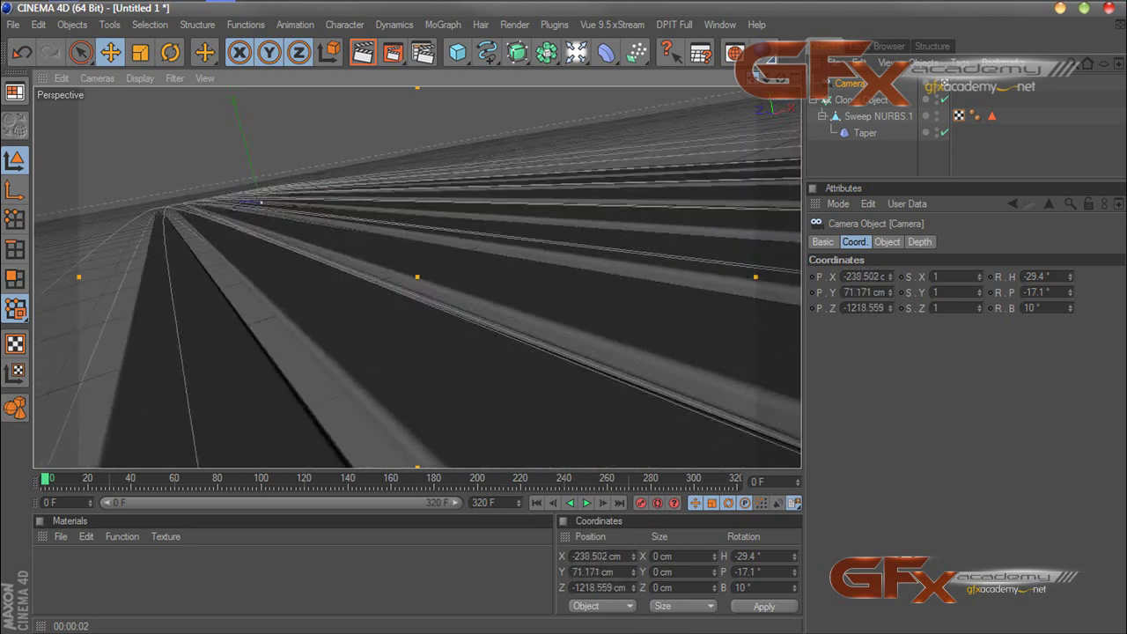
Step: Render a preview of the reframed camera view with nothing selected, and give the object list more height
left_click(880, 158)
left_click(362, 53)
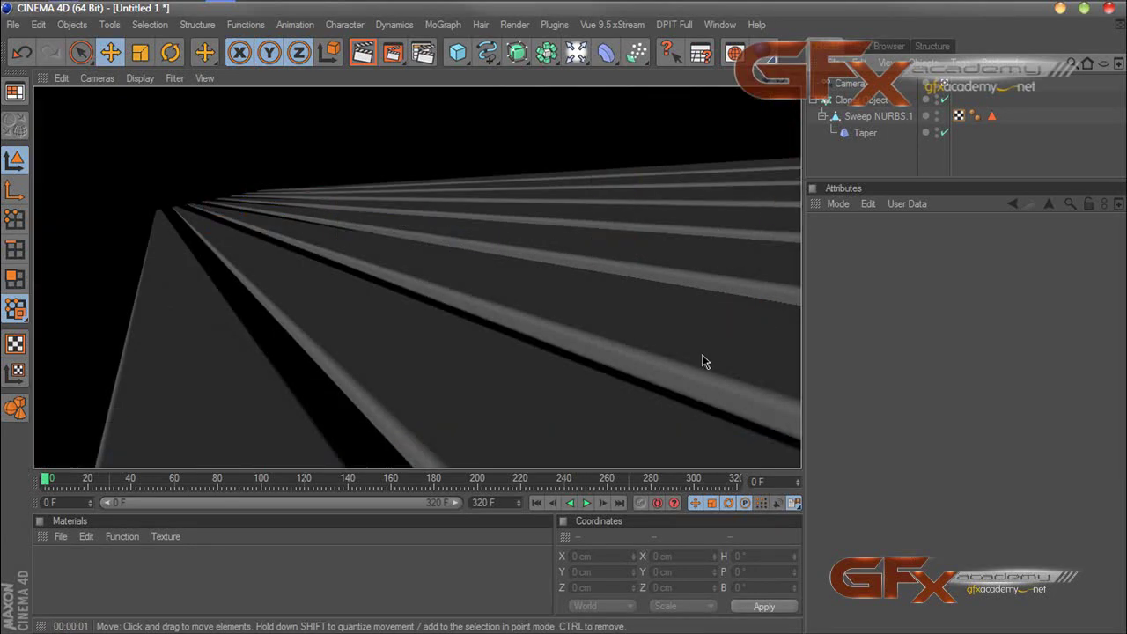
left_click_drag(860, 181, 868, 304)
left_click(464, 525)
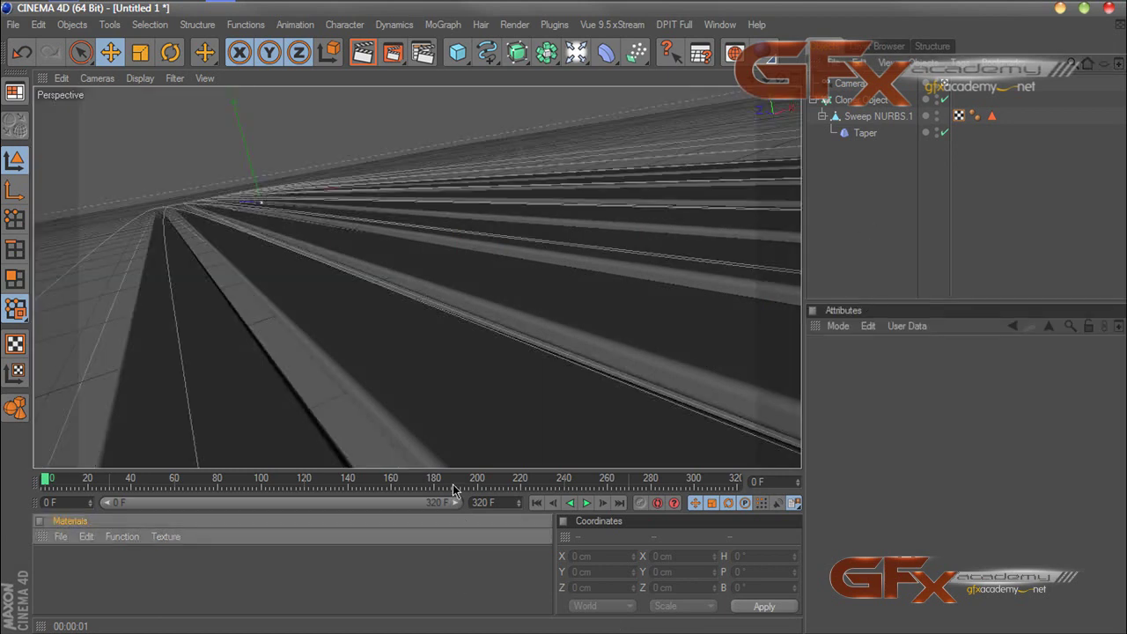
Step: Start saving the project and browse to the MyCourses folder inside GFX on the Elements (L:) drive
key("ctrl+s")
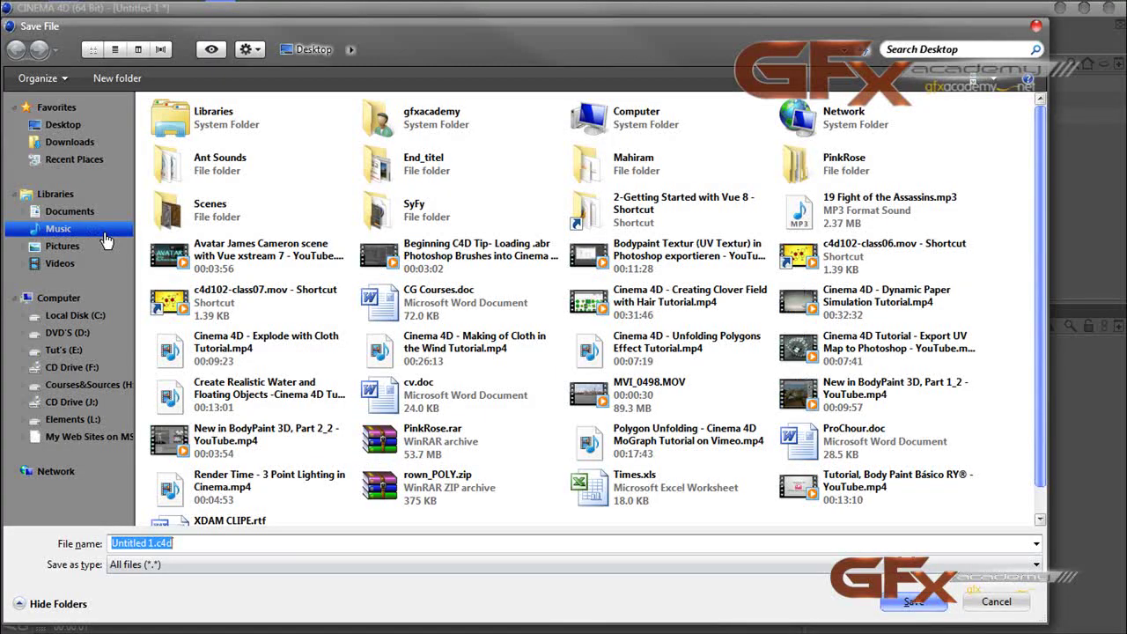
double_click(631, 121)
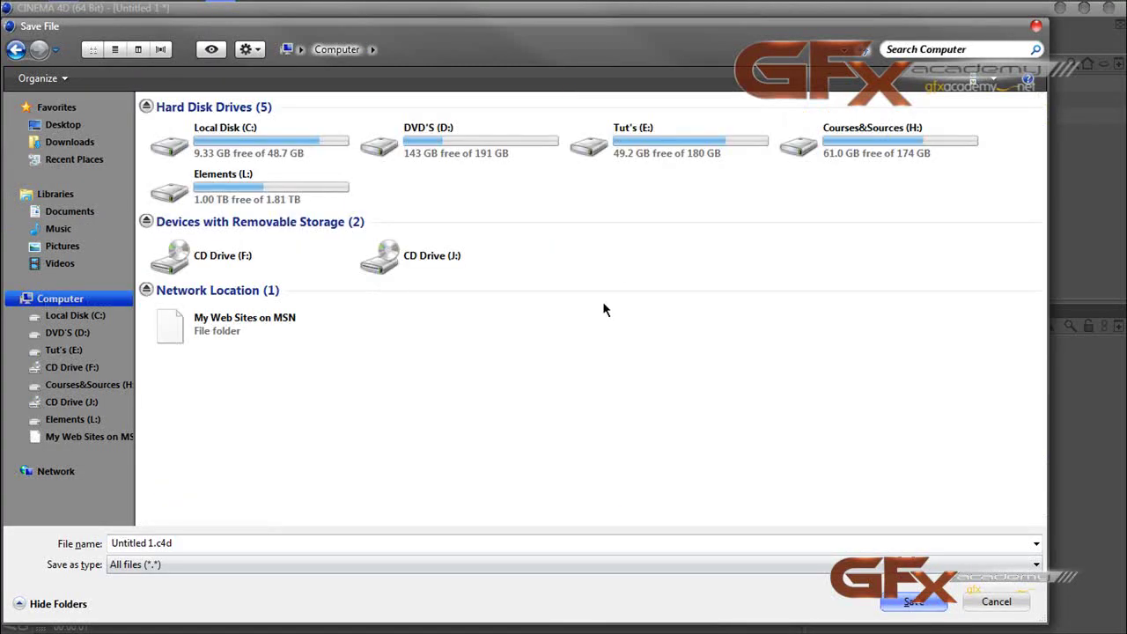
double_click(313, 213)
double_click(368, 303)
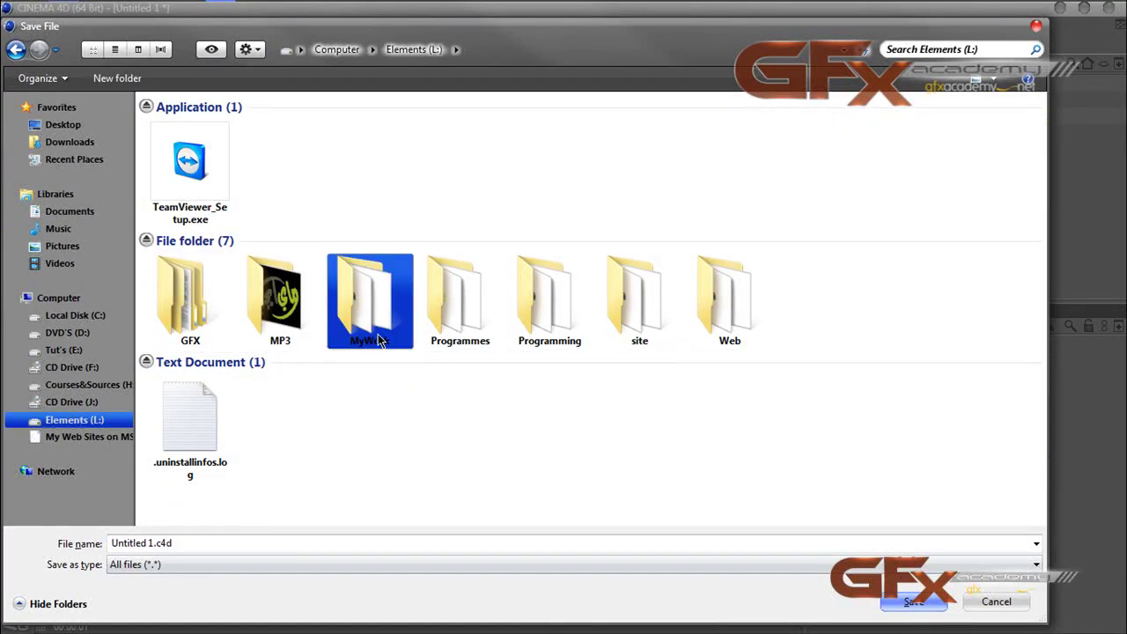
left_click(414, 50)
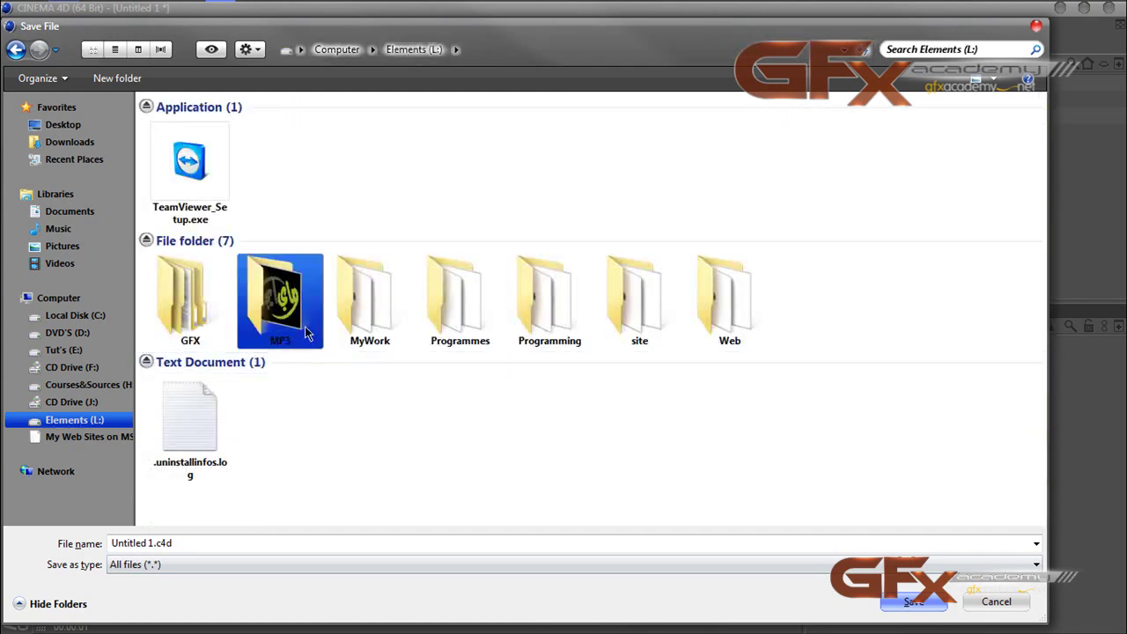
left_click(201, 321)
double_click(201, 320)
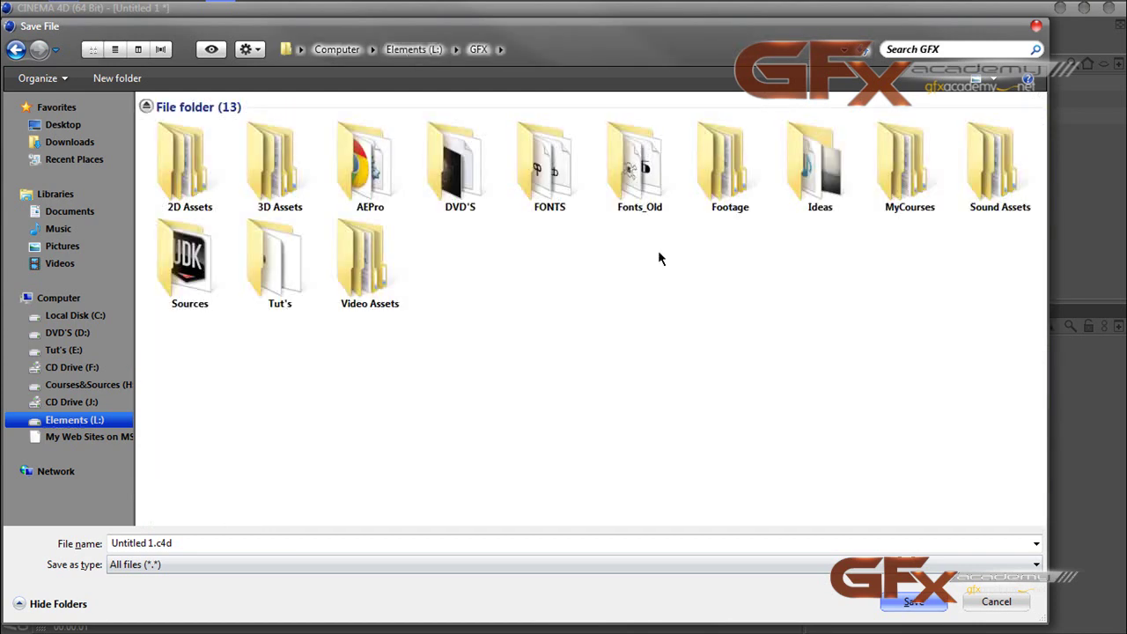
double_click(915, 181)
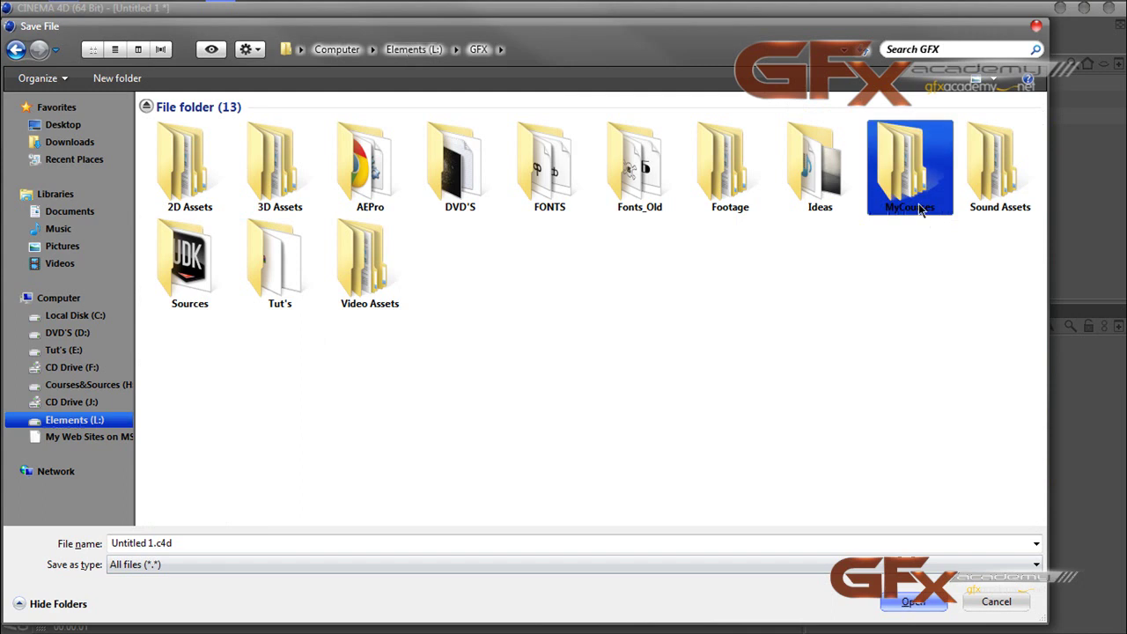
left_click(554, 198)
left_click(557, 224)
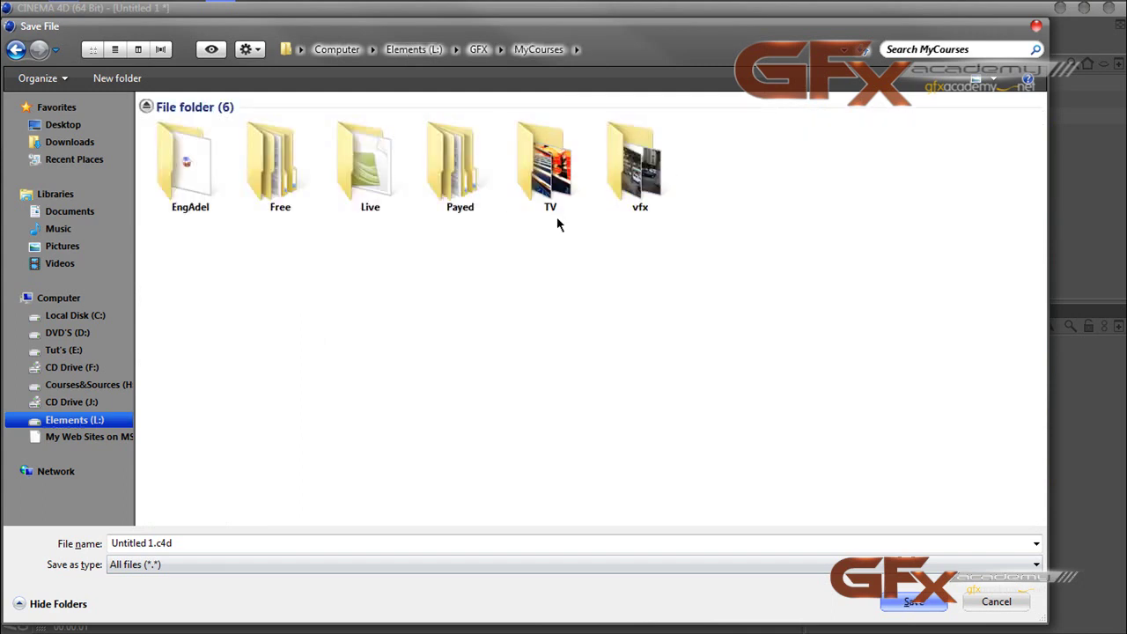
Step: Create a folder named TV-Promo inside MyCourses and open it as the save location
left_click(117, 77)
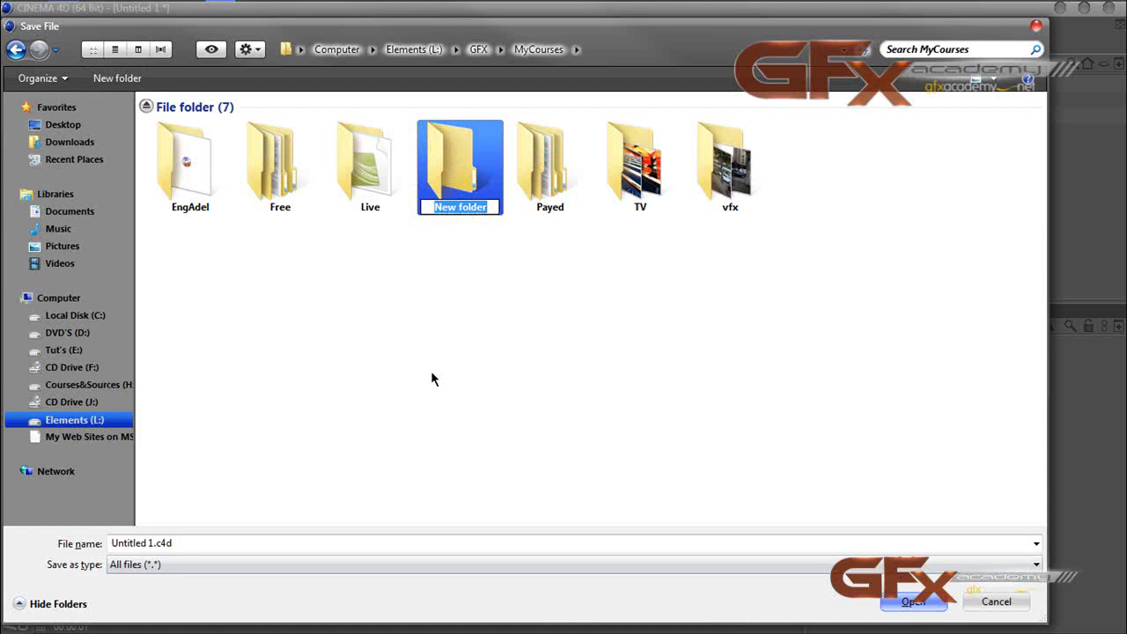
type("T")
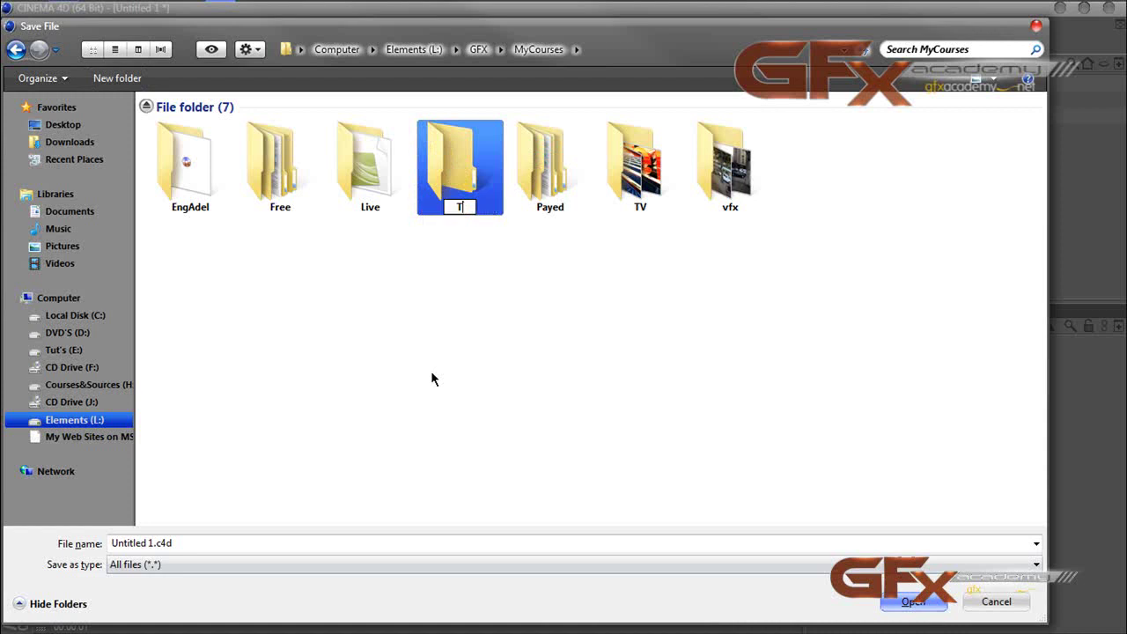
type("V-Promo")
key("Return")
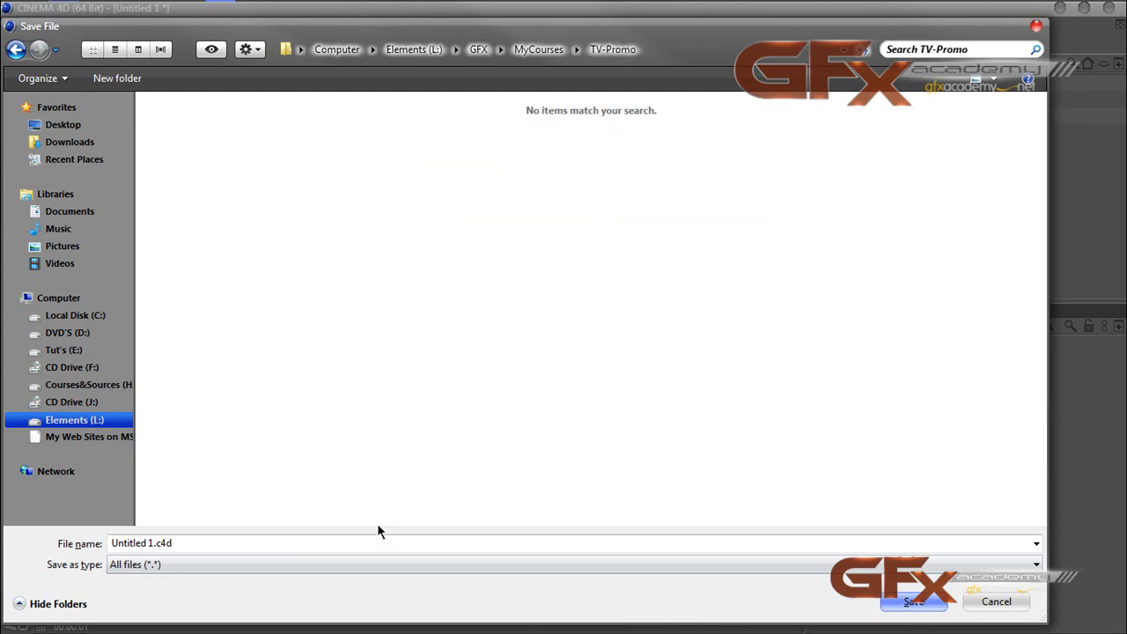
Step: Save the project in the TV-Promo folder under the file name 1st-Scene
left_click(359, 538)
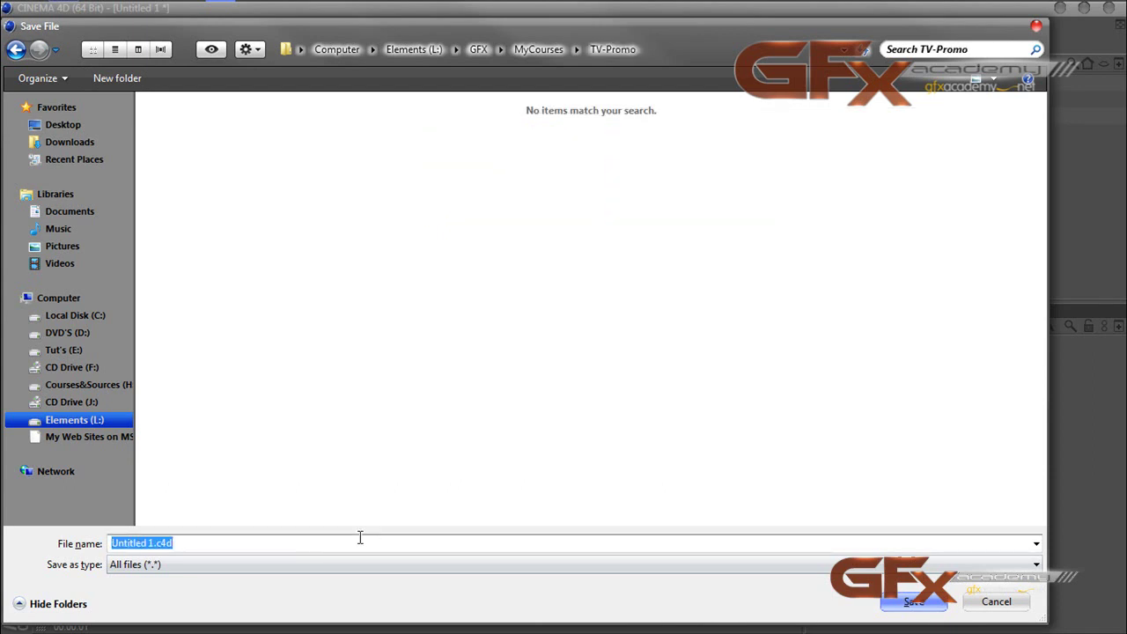
type("1st-Scene")
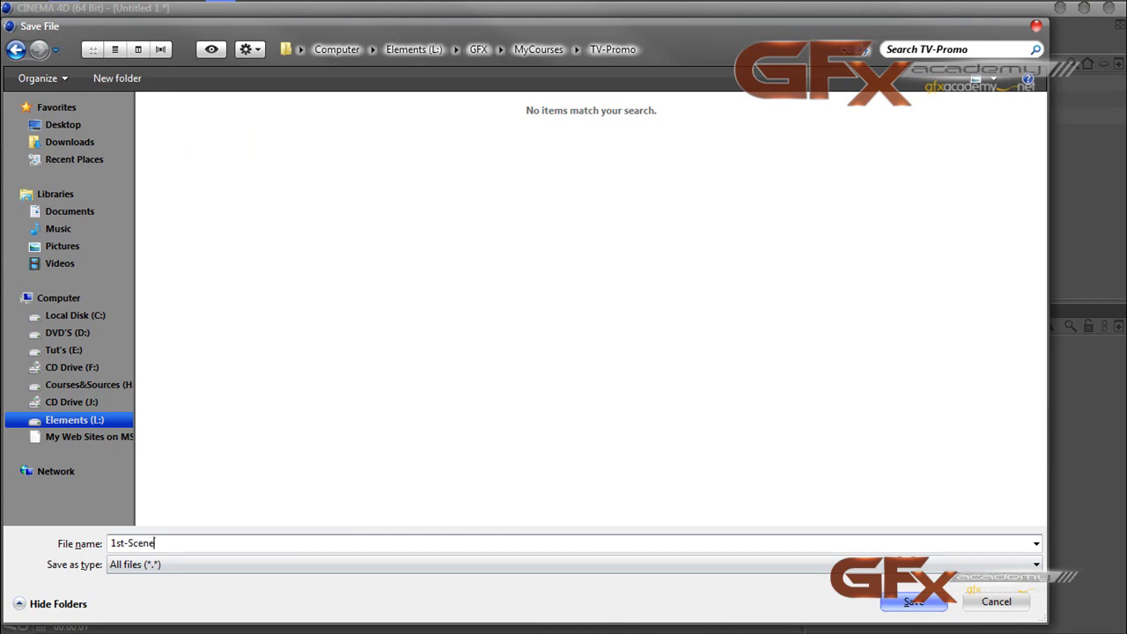
key("Return")
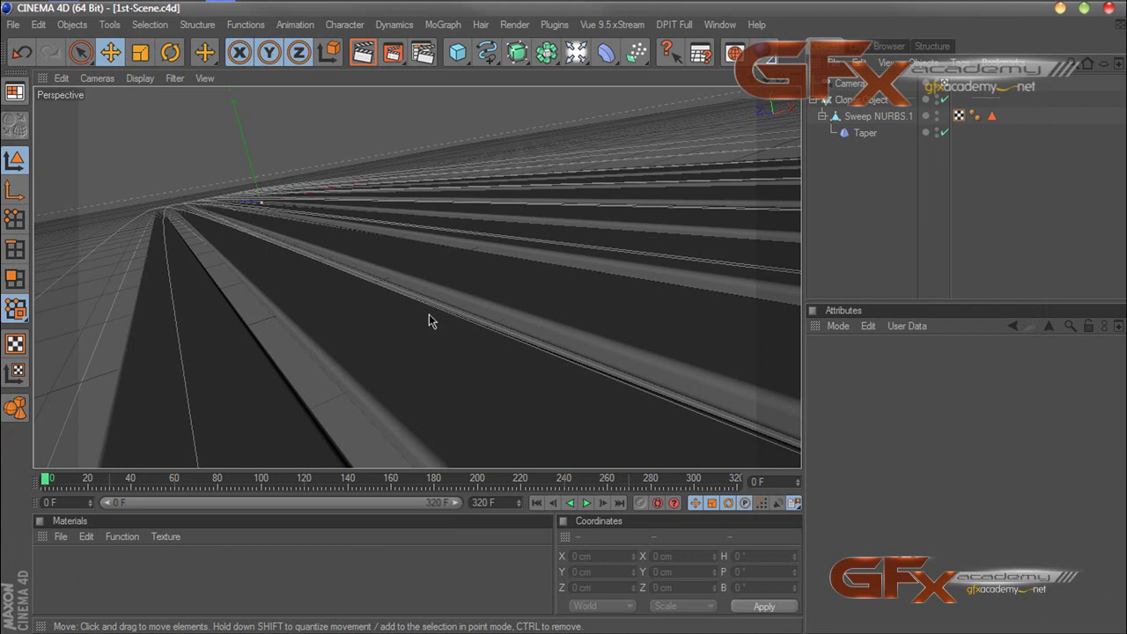
left_click(817, 100)
left_click(855, 104)
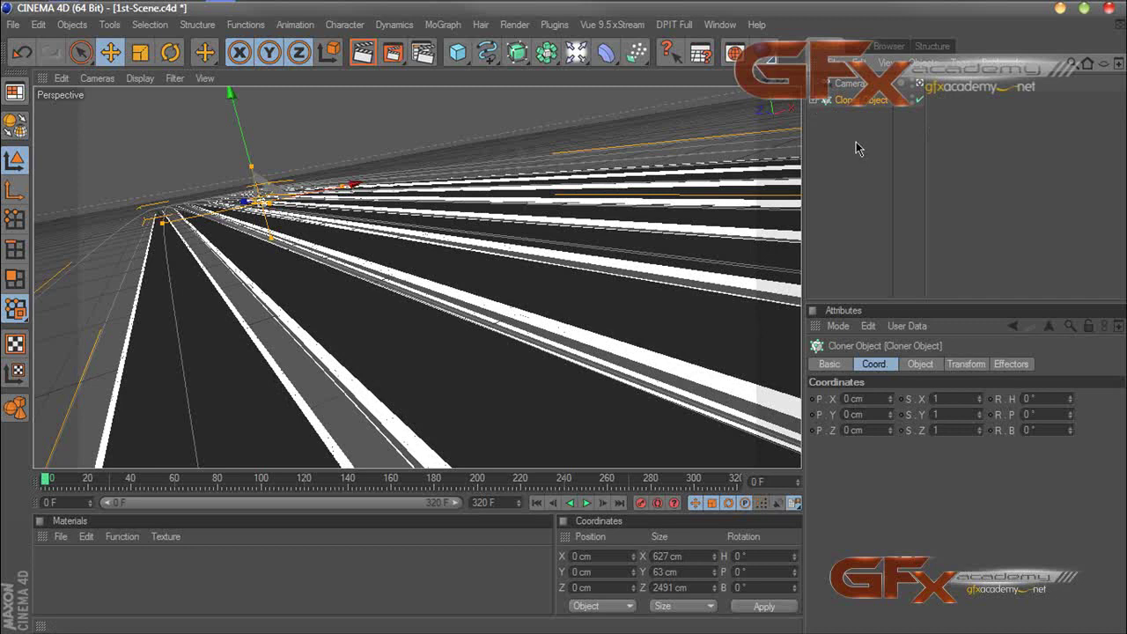
left_click(856, 141)
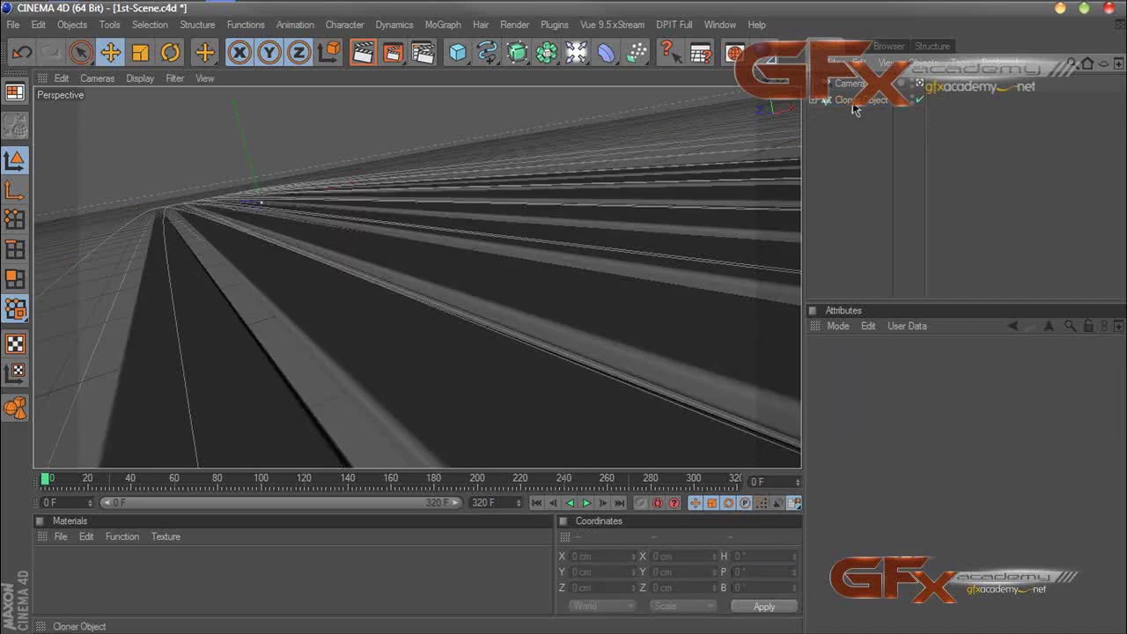
left_click(855, 102)
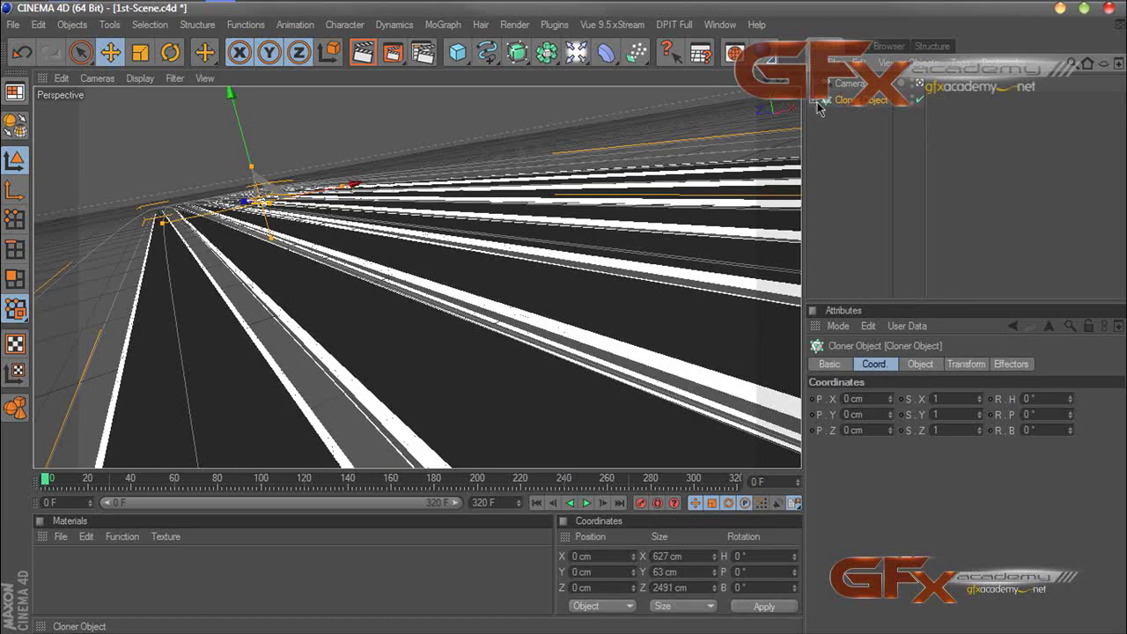
Step: Rename the Sweep NURBS.1 polygon object inside the cloner to Line, and collapse the cloner's hierarchy
left_click(817, 102)
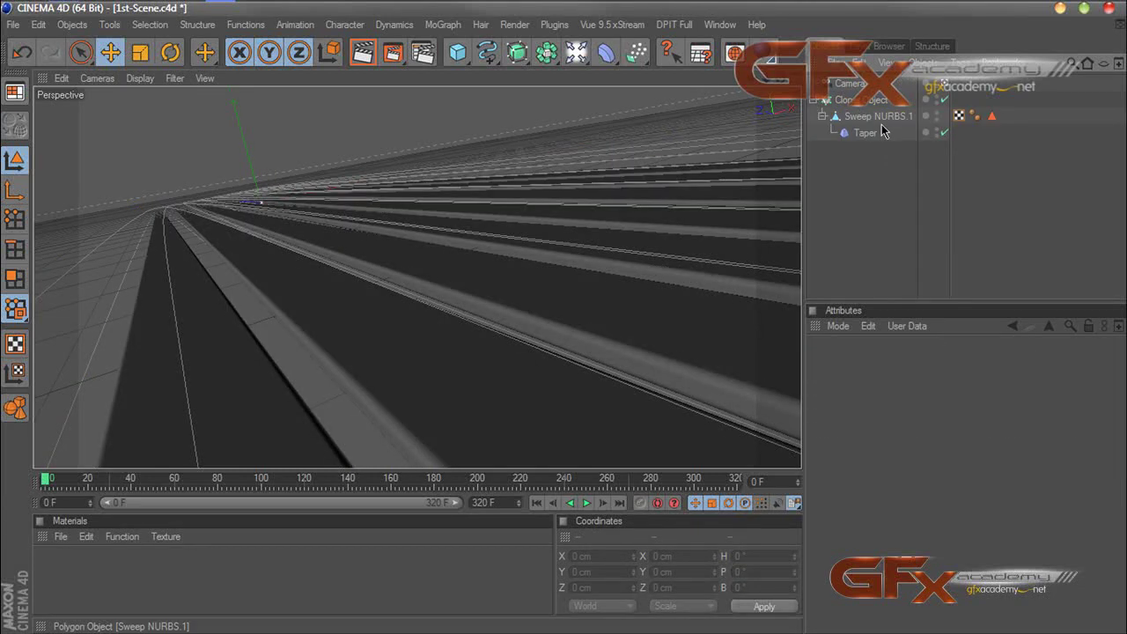
left_click(852, 120)
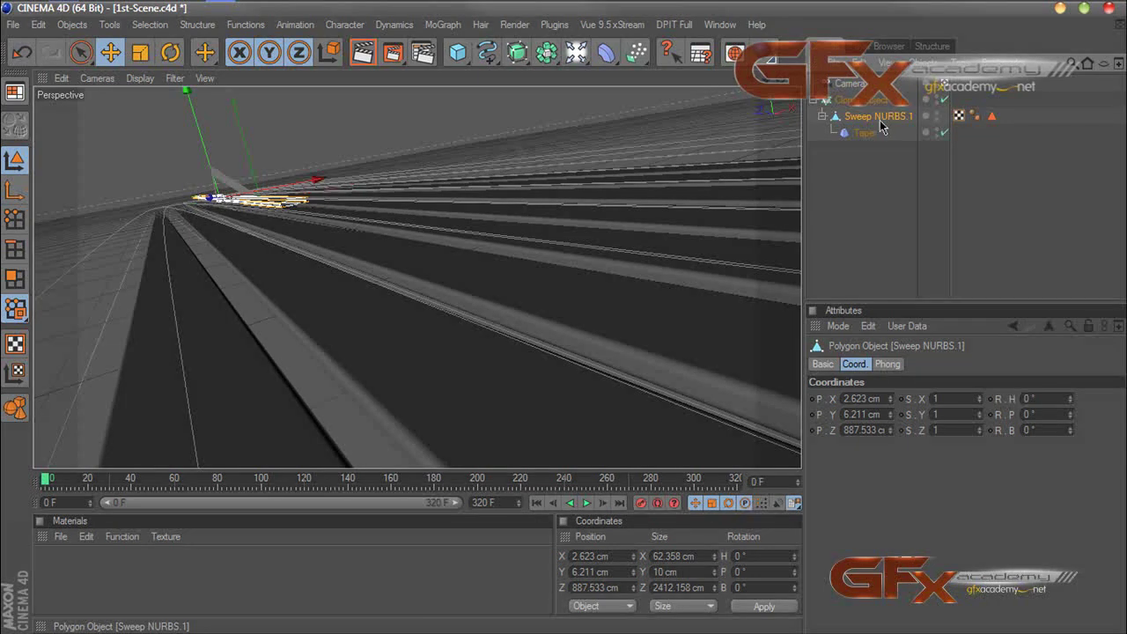
double_click(879, 118)
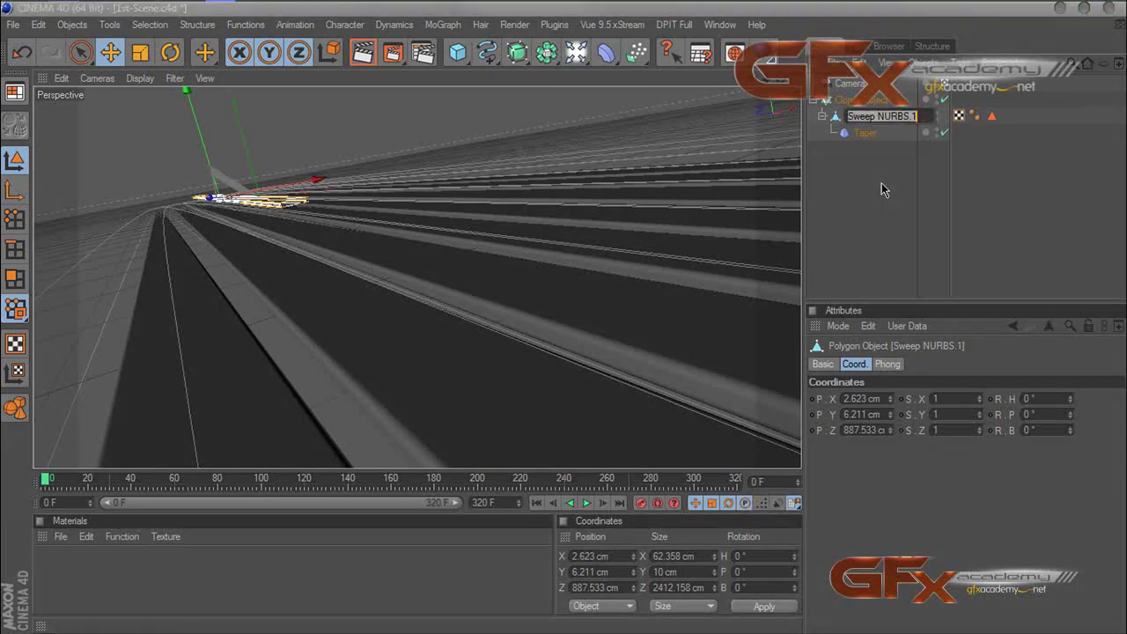
type("Line")
key("Return")
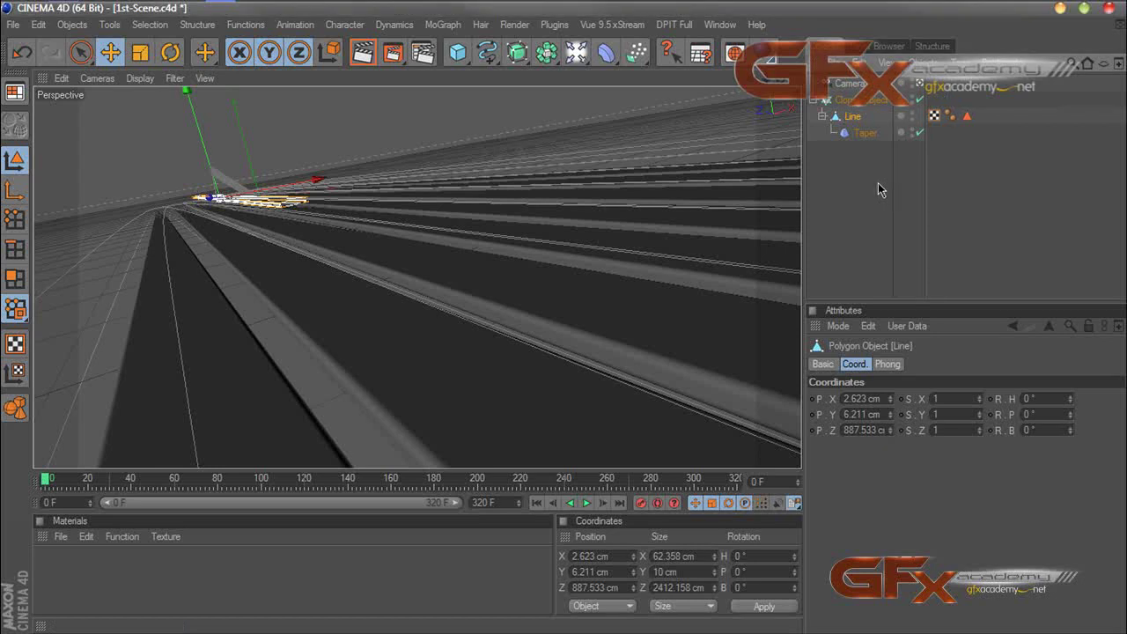
left_click(854, 188)
left_click(815, 99)
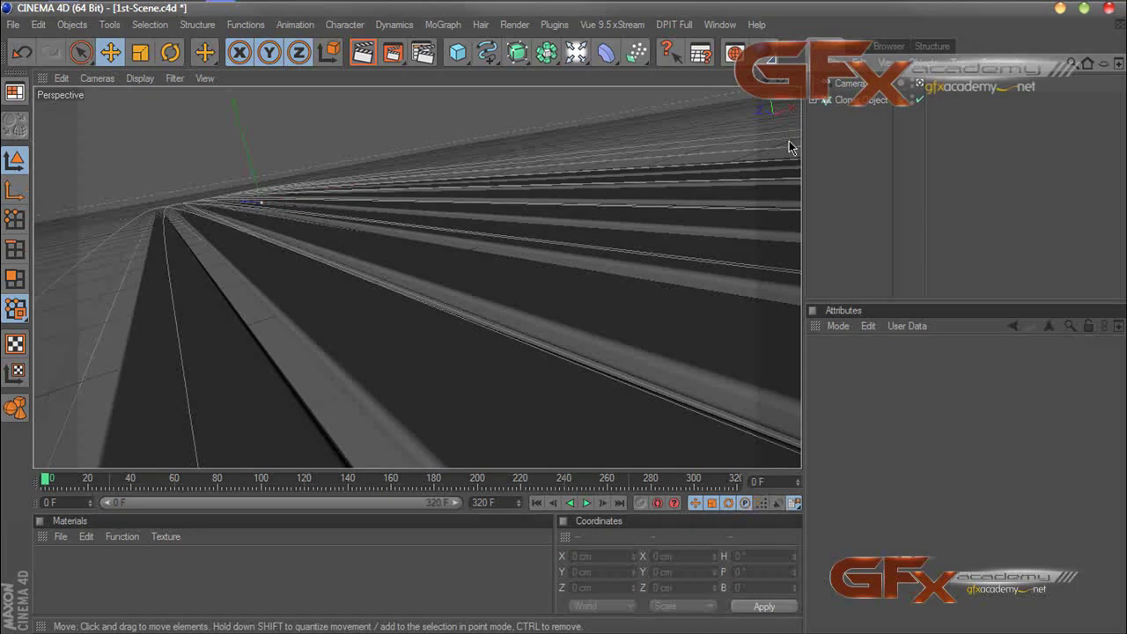
Step: Switch to the four-view layout and add a MoGraph Text Object to the scene
middle_click(793, 104)
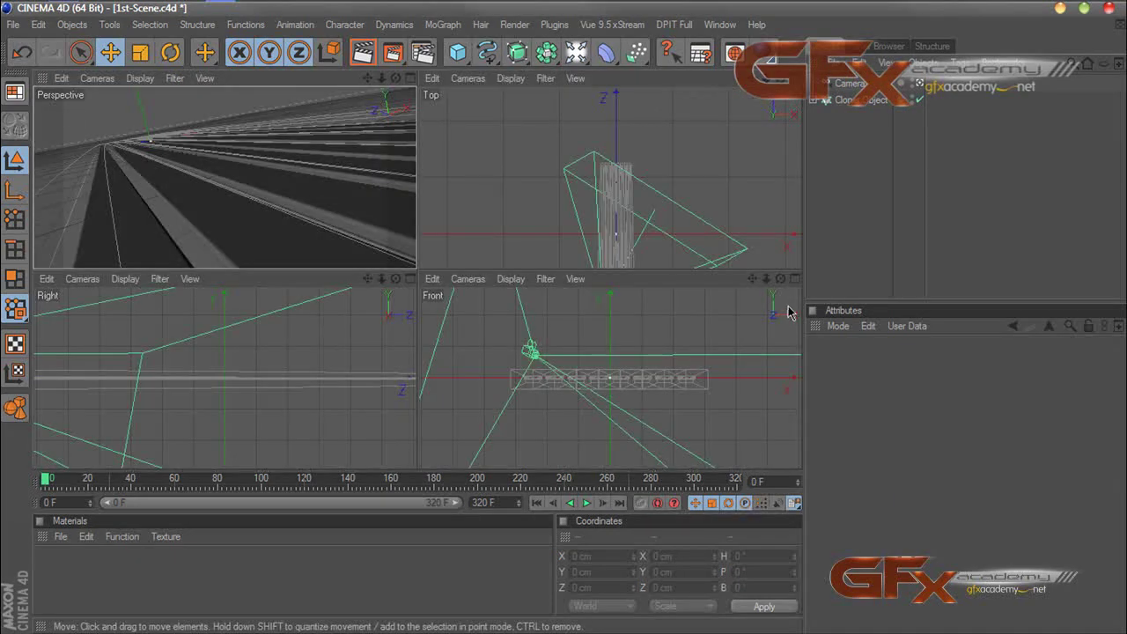
left_click_drag(755, 77, 725, 40)
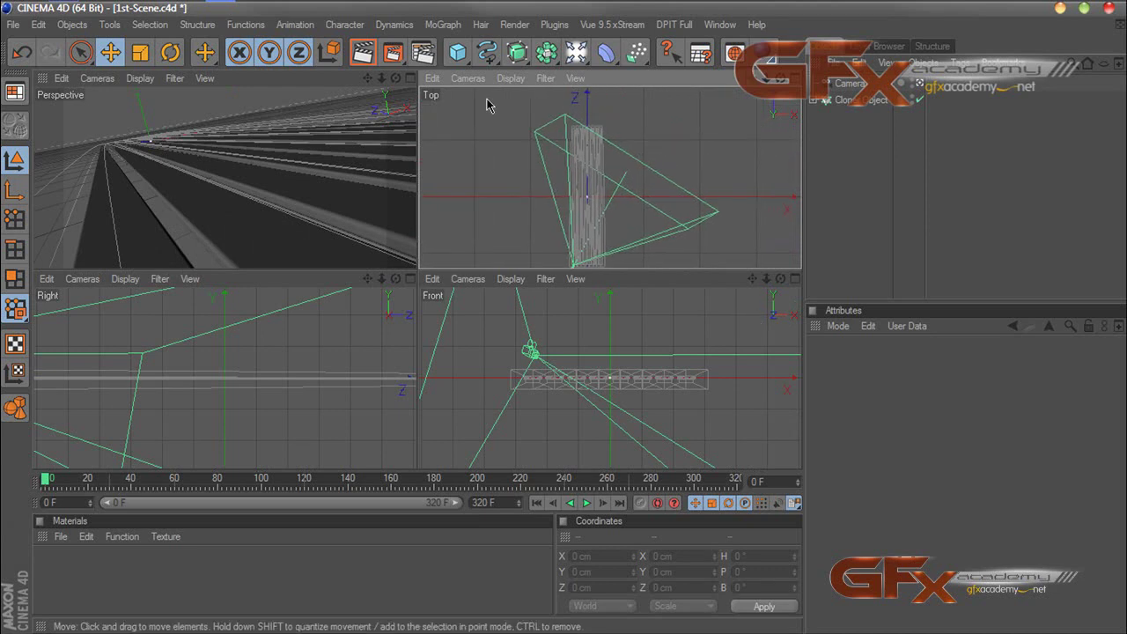
left_click(631, 337)
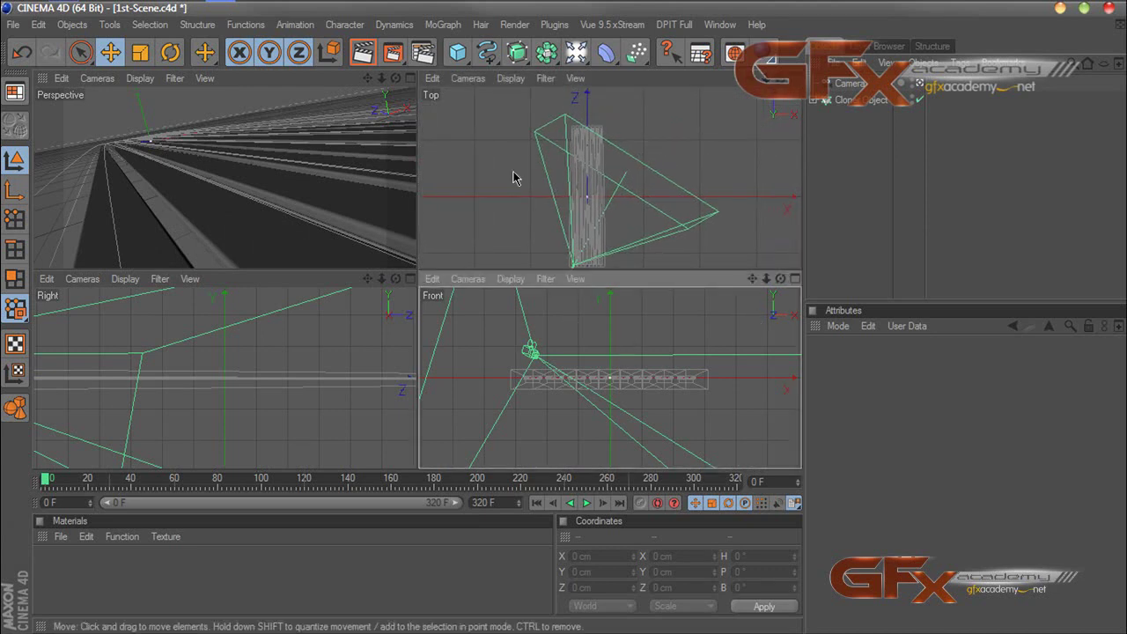
left_click(489, 59)
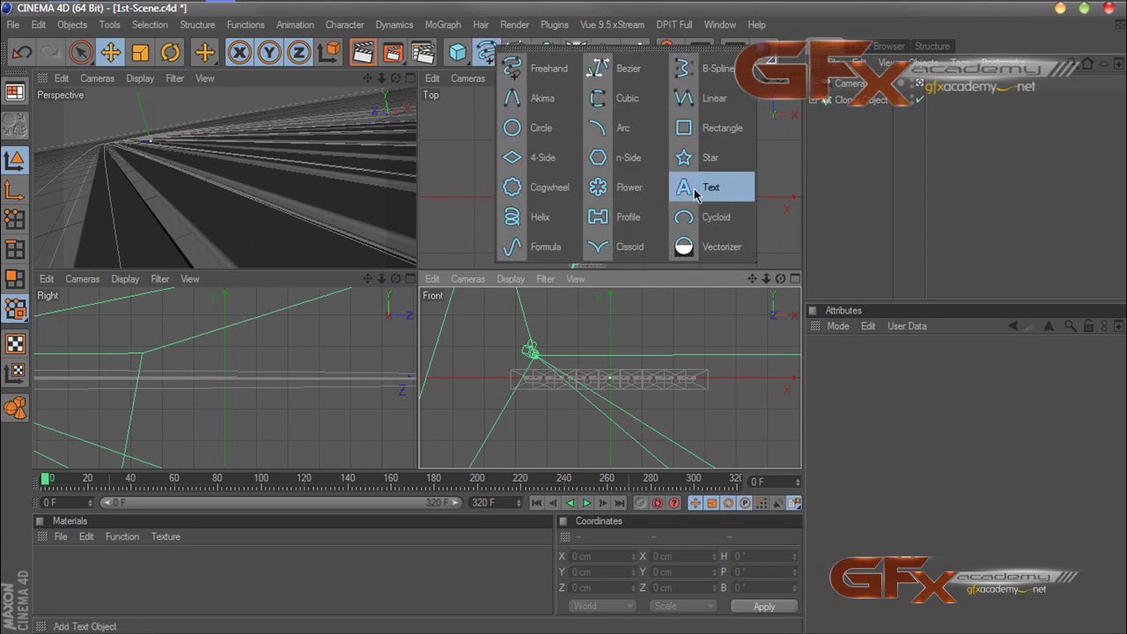
left_click(445, 27)
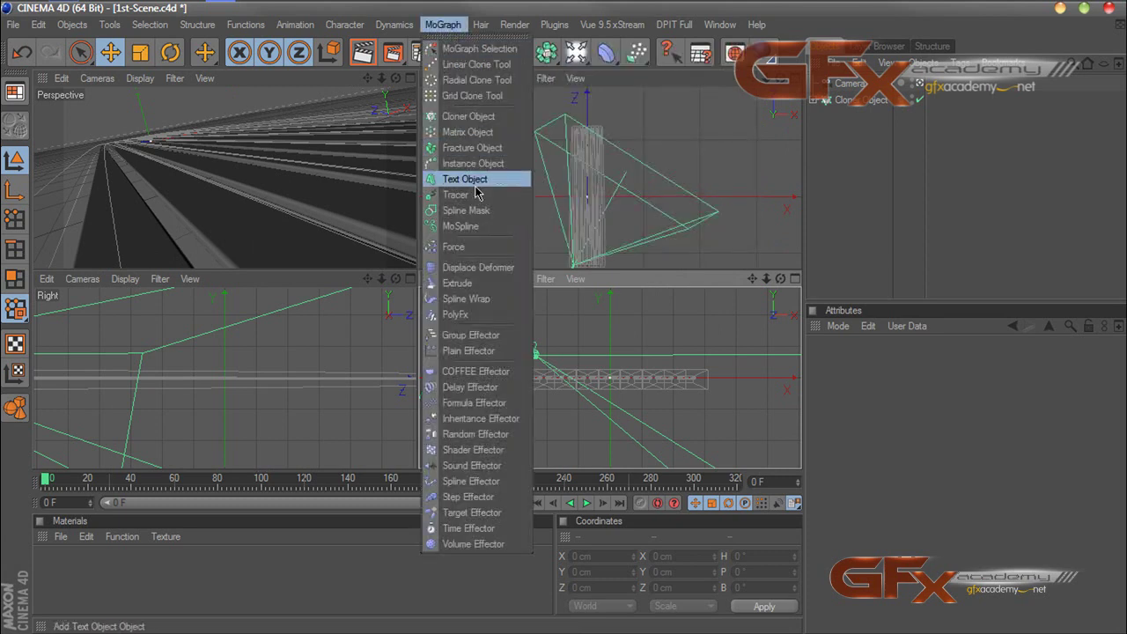
left_click(471, 178)
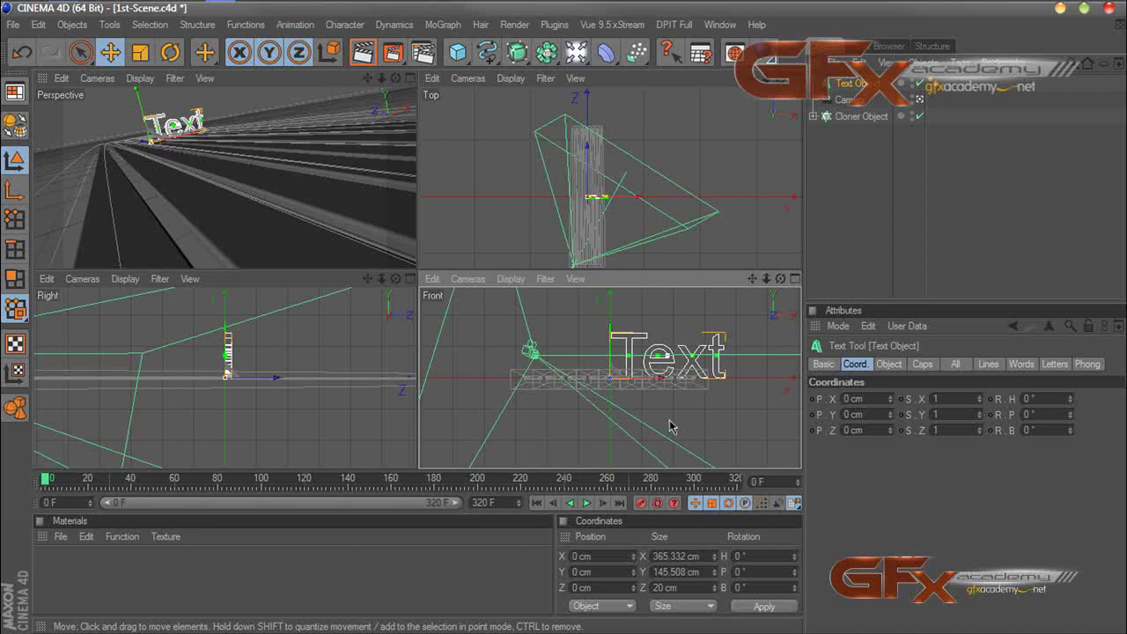
Step: Set the text object's depth to 80 and give its attributes more height
left_click(890, 365)
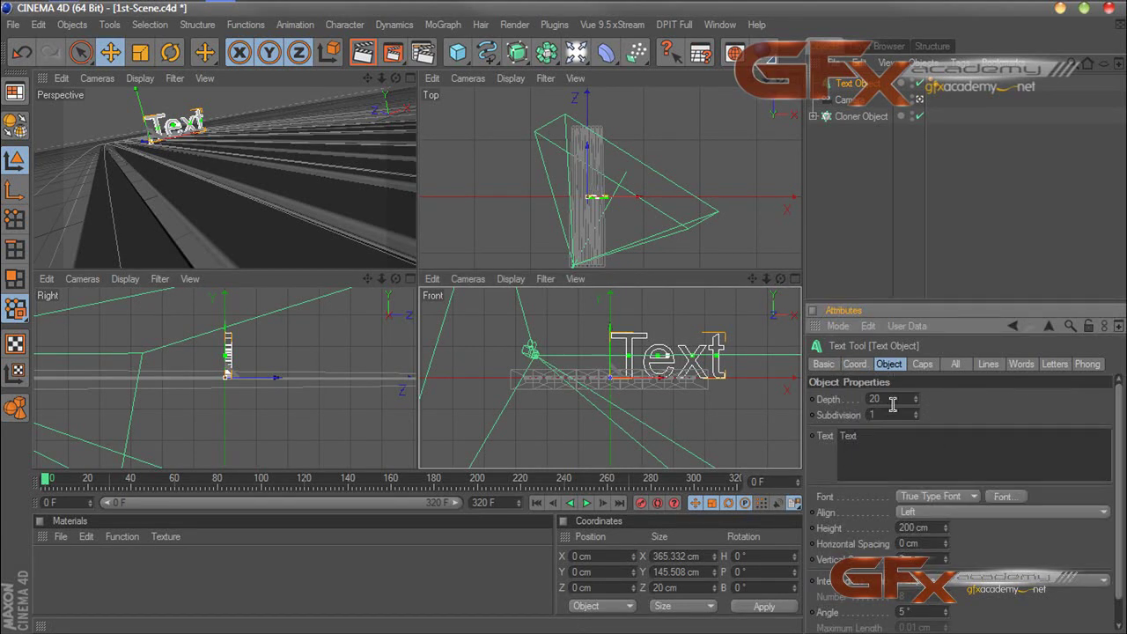
left_click(893, 399)
key("Return")
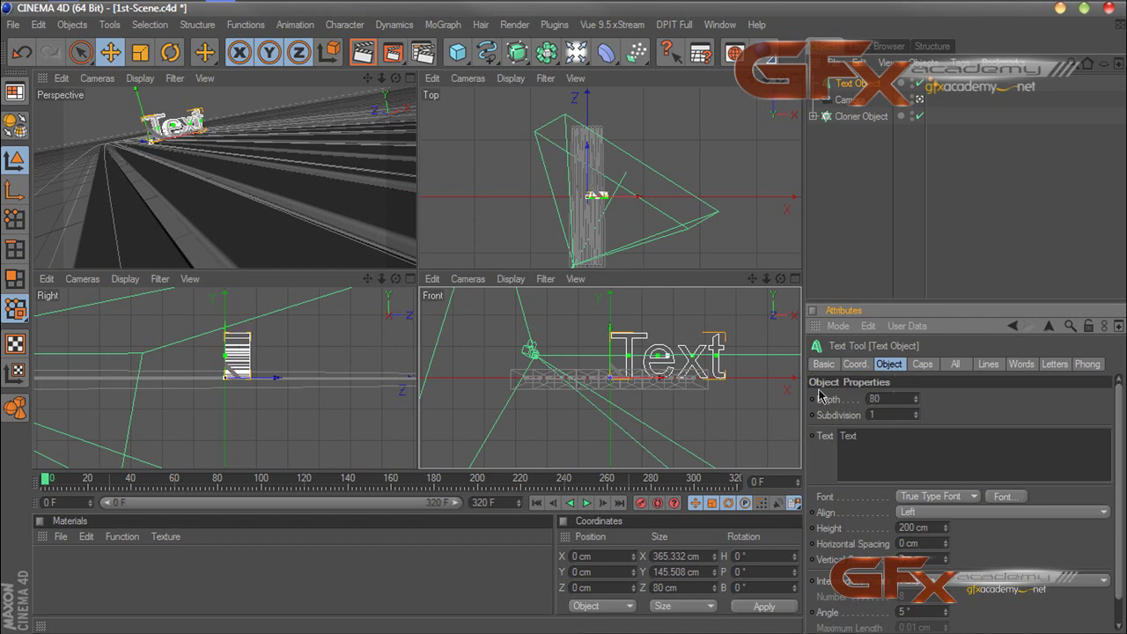
left_click_drag(911, 308, 910, 285)
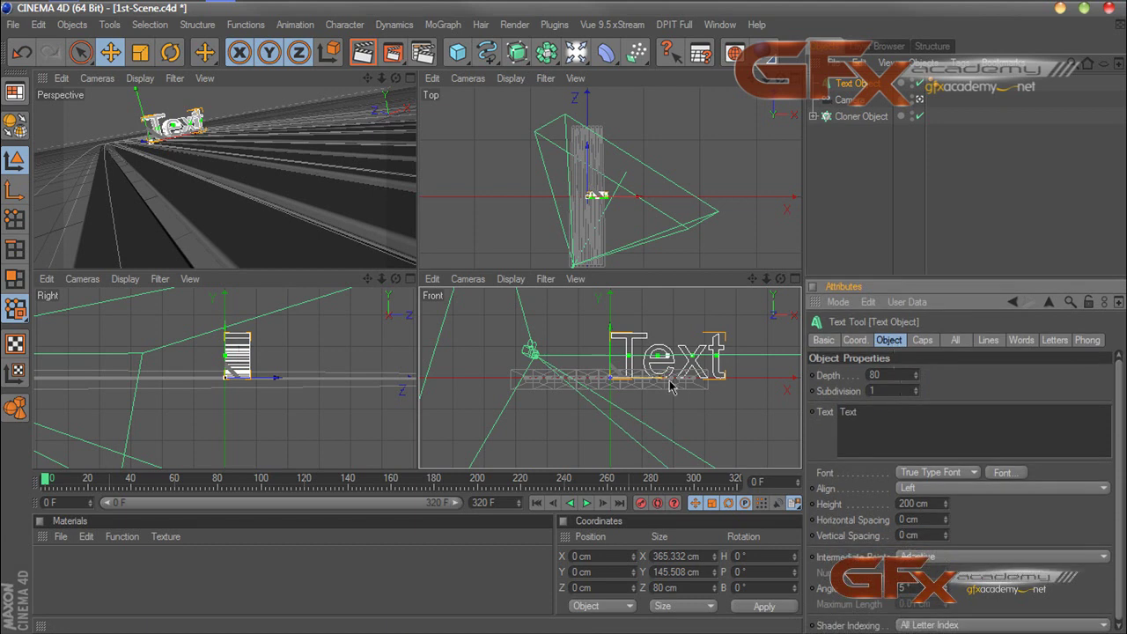
Step: Compare Middle and Left alignment for the text object, and set its alignment to Middle
left_click(938, 489)
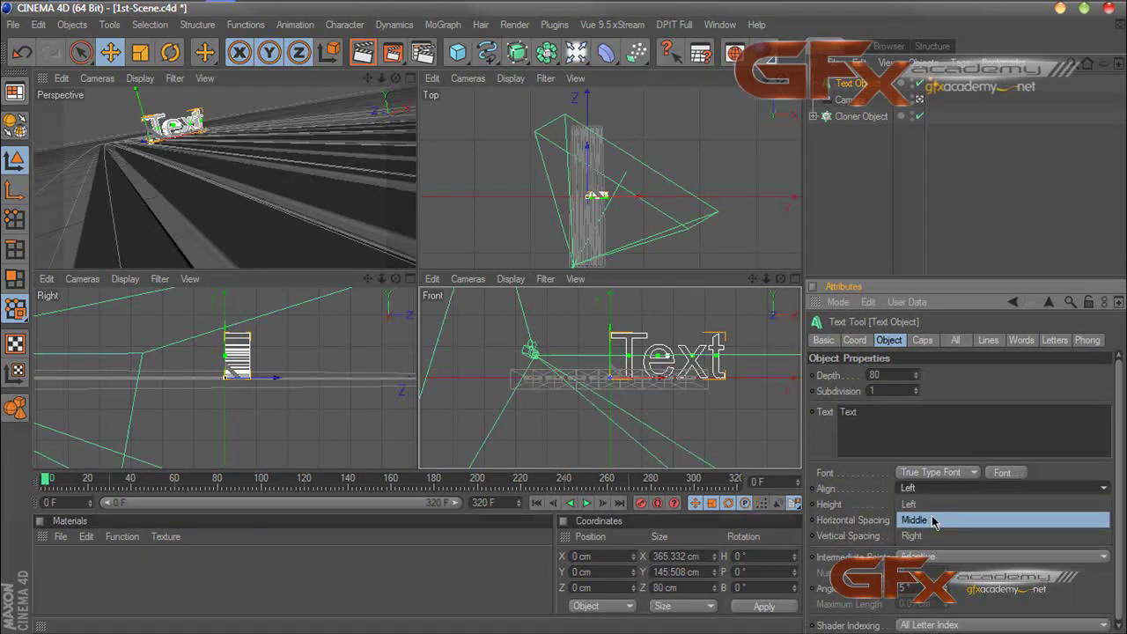
left_click(933, 522)
left_click(925, 493)
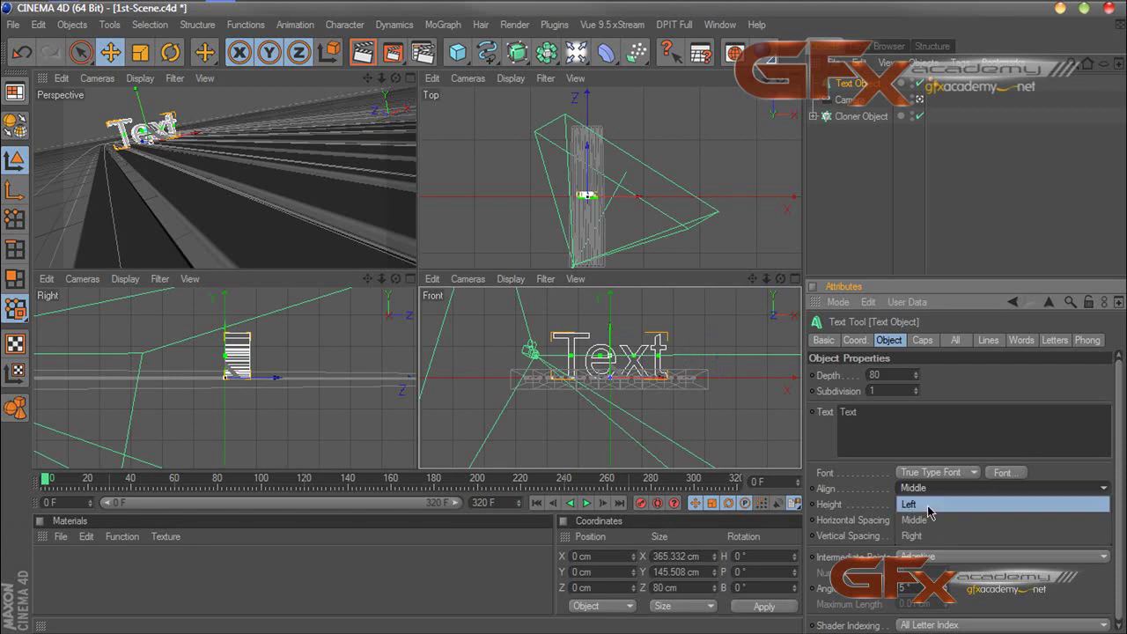
left_click(920, 504)
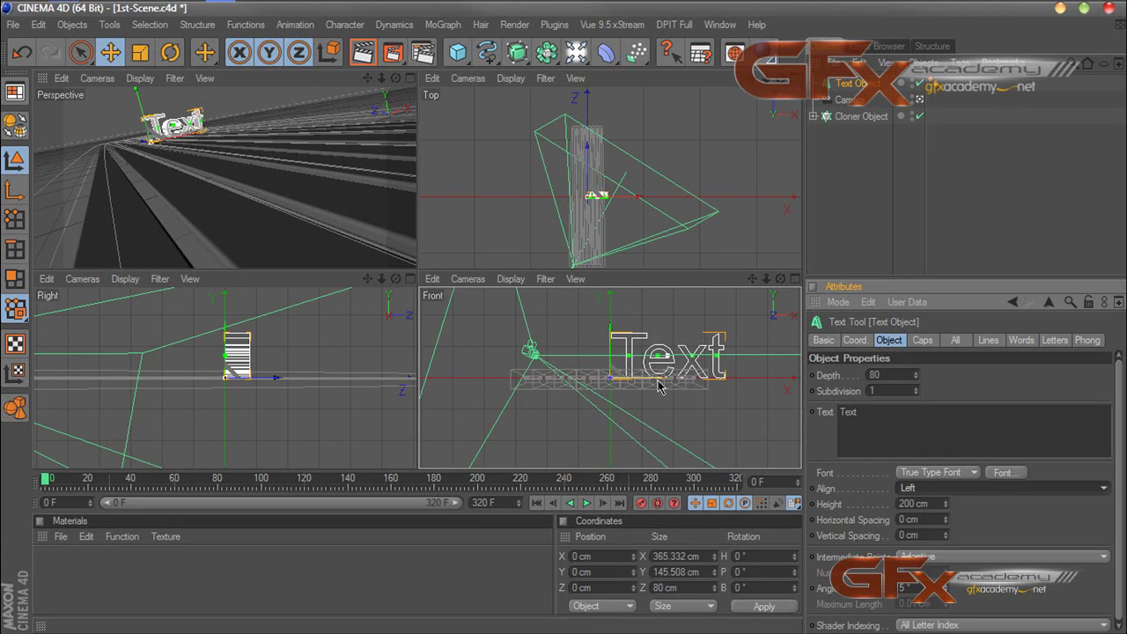
left_click(942, 490)
left_click(936, 523)
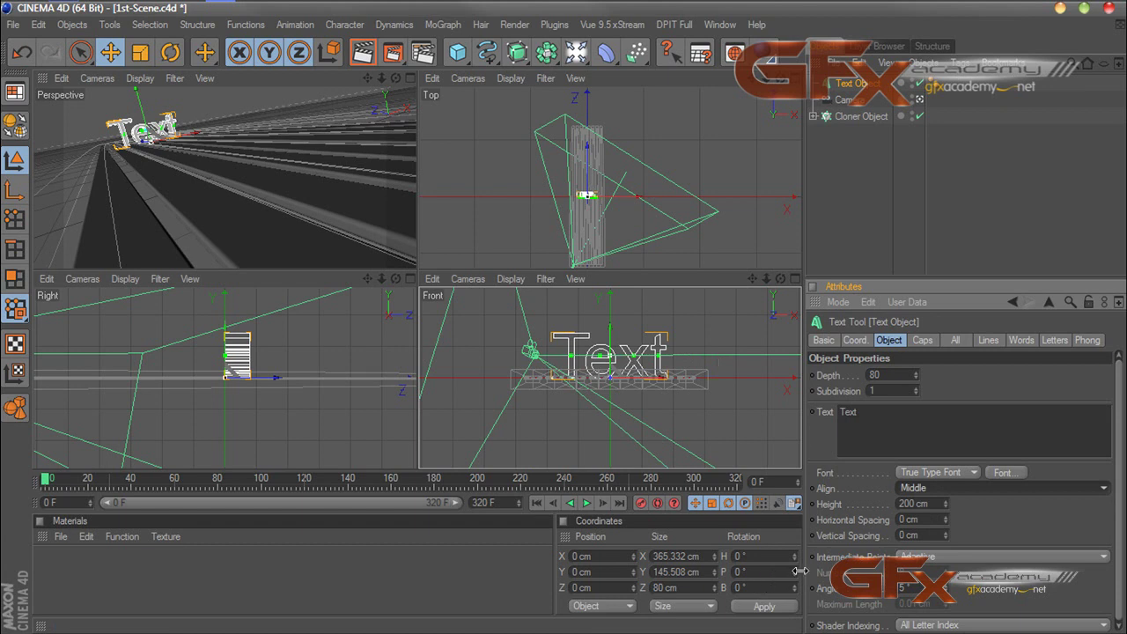
Step: Hide the Cloner Object and frame the text in a maximized perspective view outside the scene camera
left_click(410, 80)
left_click(919, 100)
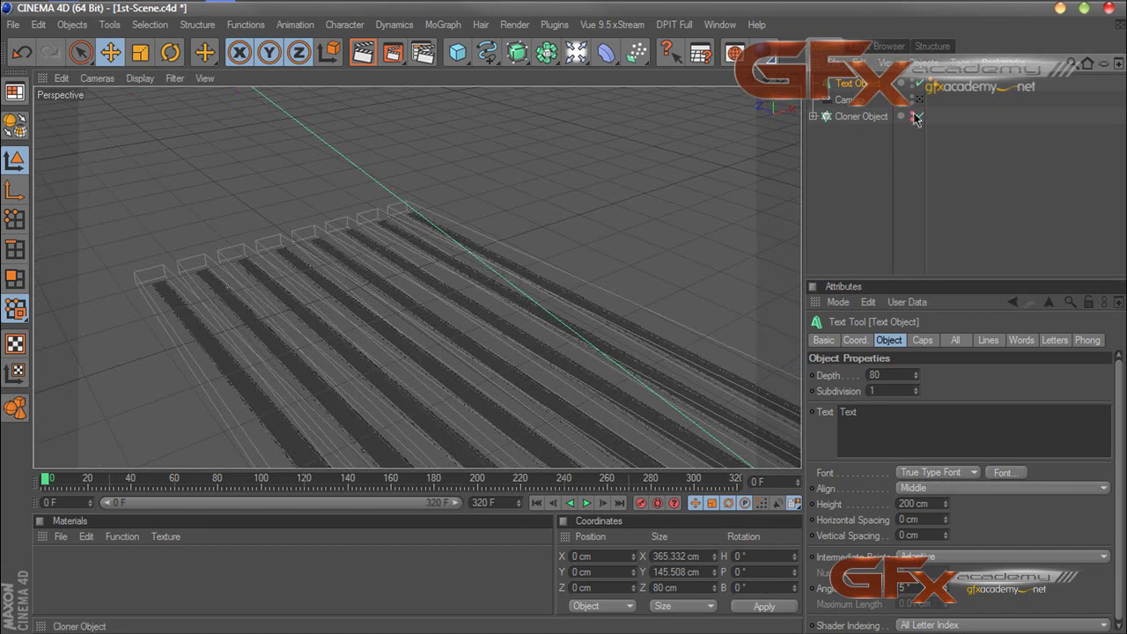
left_click(912, 116)
left_click_drag(751, 79, 441, 8)
scroll(636, 213, "down", 4)
scroll(640, 214, "down", 4)
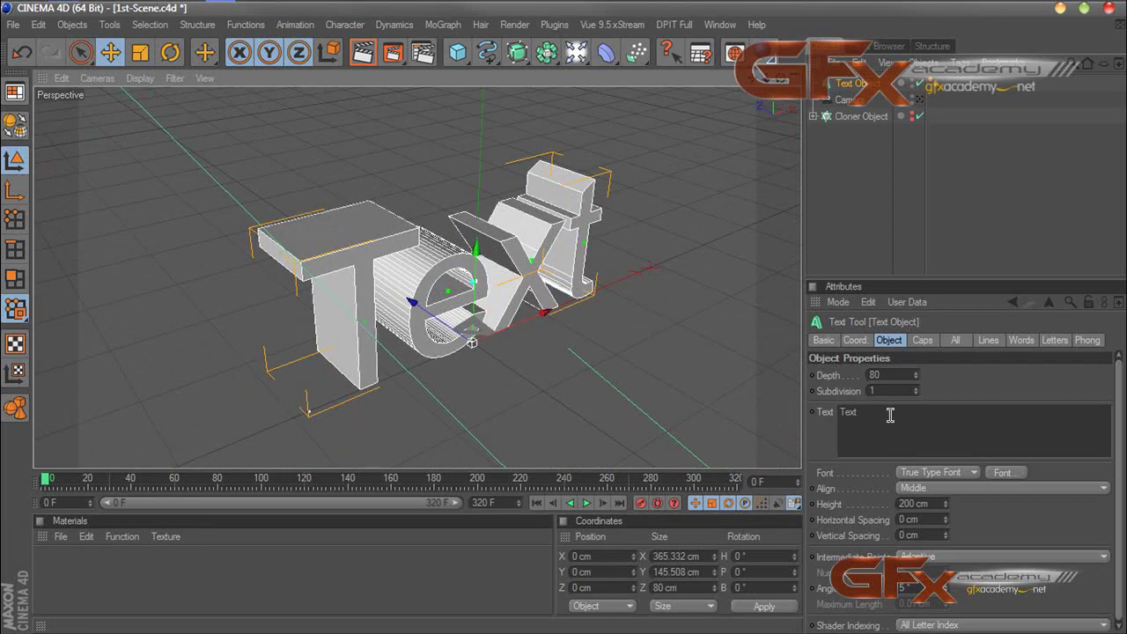
Step: Replace the text object's placeholder wording with gfxacademy.net
left_click_drag(888, 416, 760, 422)
type("gfxacademy.n")
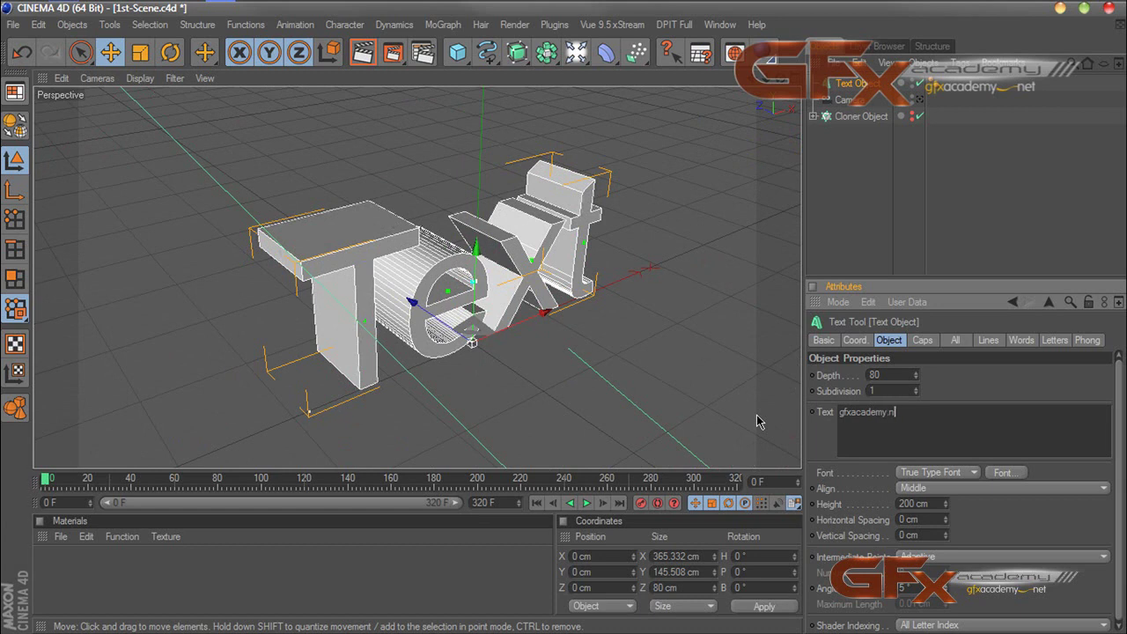
left_click(886, 390)
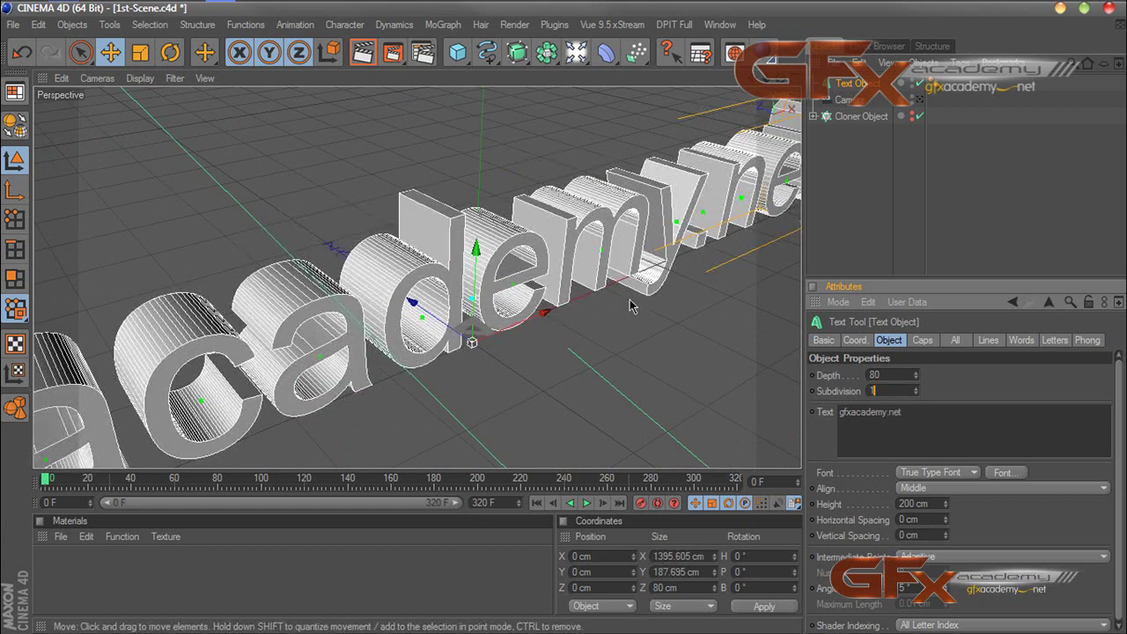
Step: Set the title text's font to Arial in the Black style at size 14
scroll(627, 295, "down", 3)
scroll(626, 295, "down", 3)
scroll(627, 294, "down", 2)
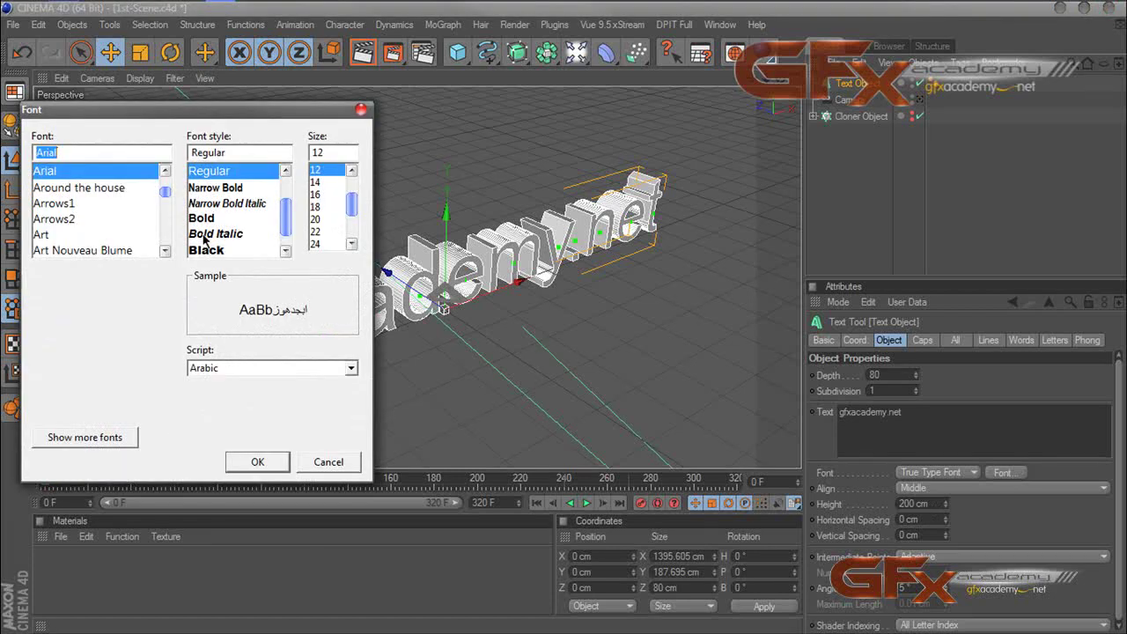
left_click(205, 252)
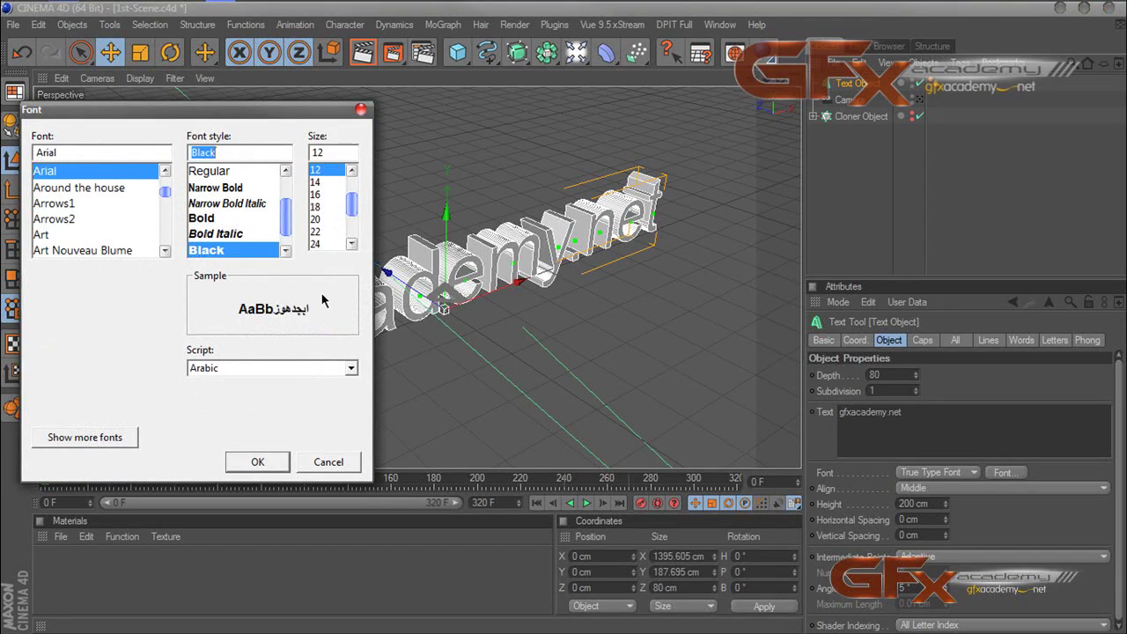
left_click(318, 183)
left_click(254, 464)
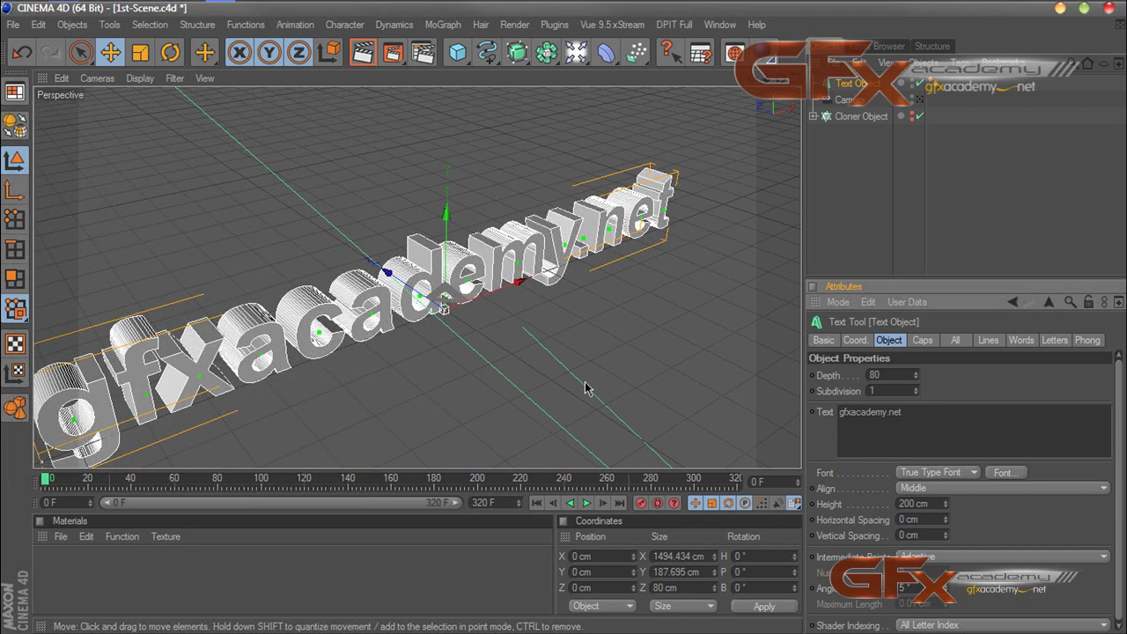
Step: Change both the start and end caps of the title text to Fillet Cap
left_click(922, 340)
left_click(898, 376)
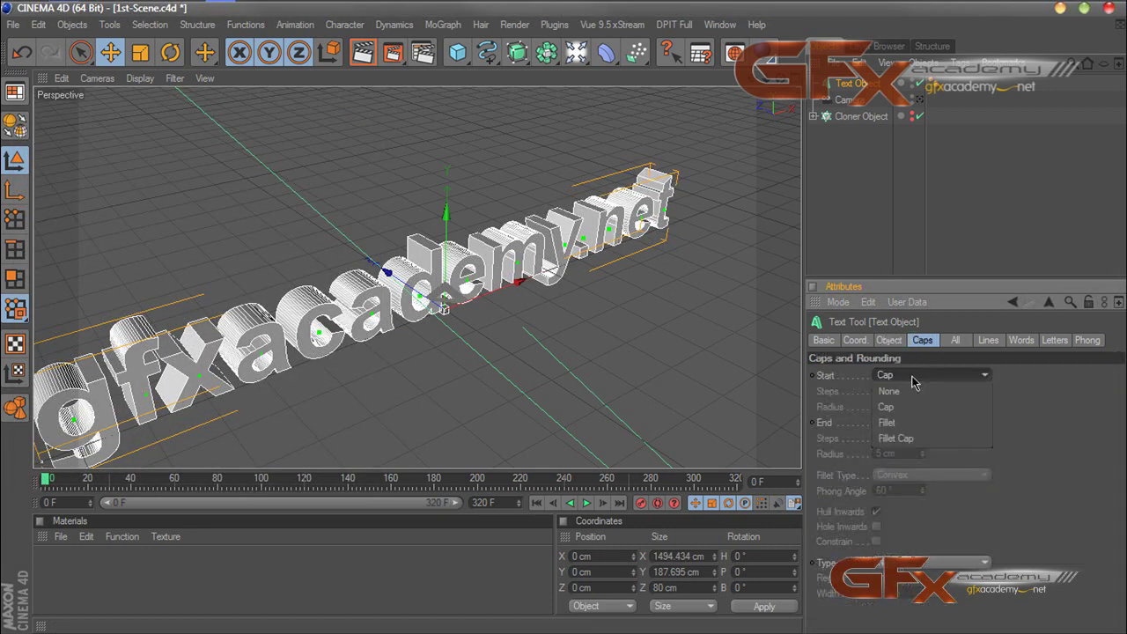
left_click(899, 427)
left_click(916, 375)
left_click(898, 438)
left_click(900, 422)
left_click(894, 485)
Step: Give the start and end fillets of the title text a radius of 2 cm and 3 steps each
left_click(898, 453)
type("2")
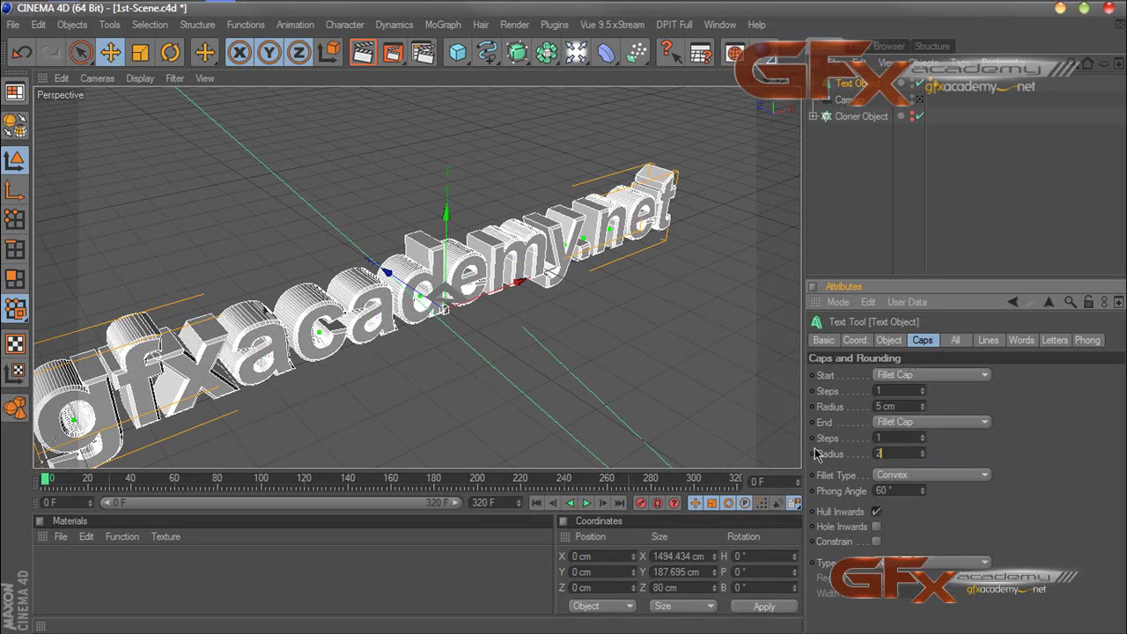
left_click(898, 406)
type("2")
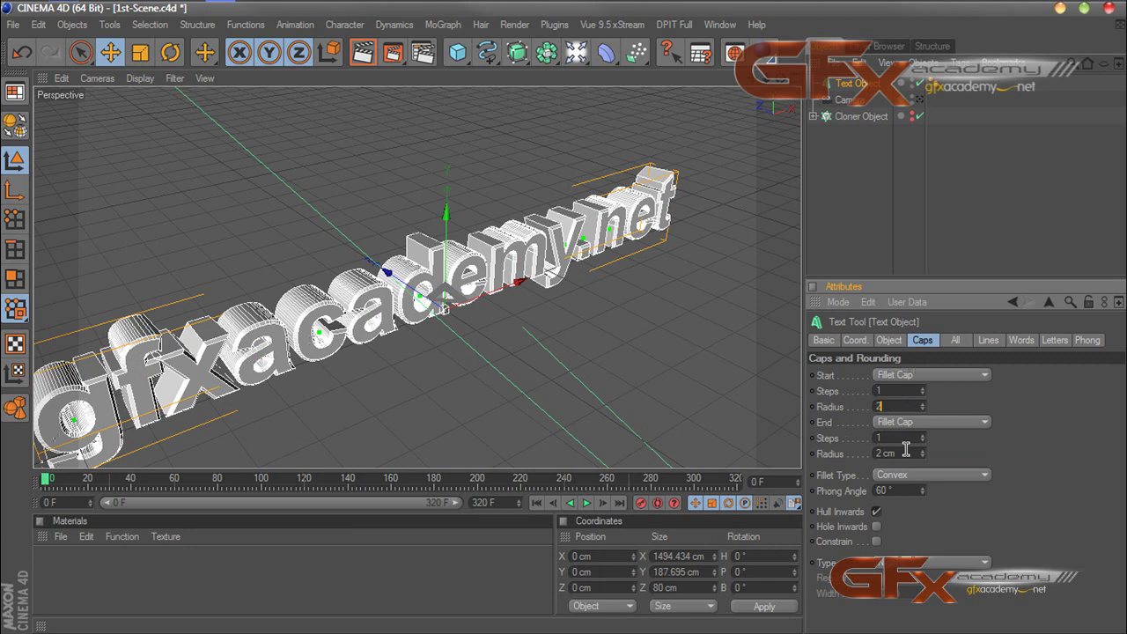
left_click(907, 437)
type("3")
left_click(891, 390)
type("3")
key("Return")
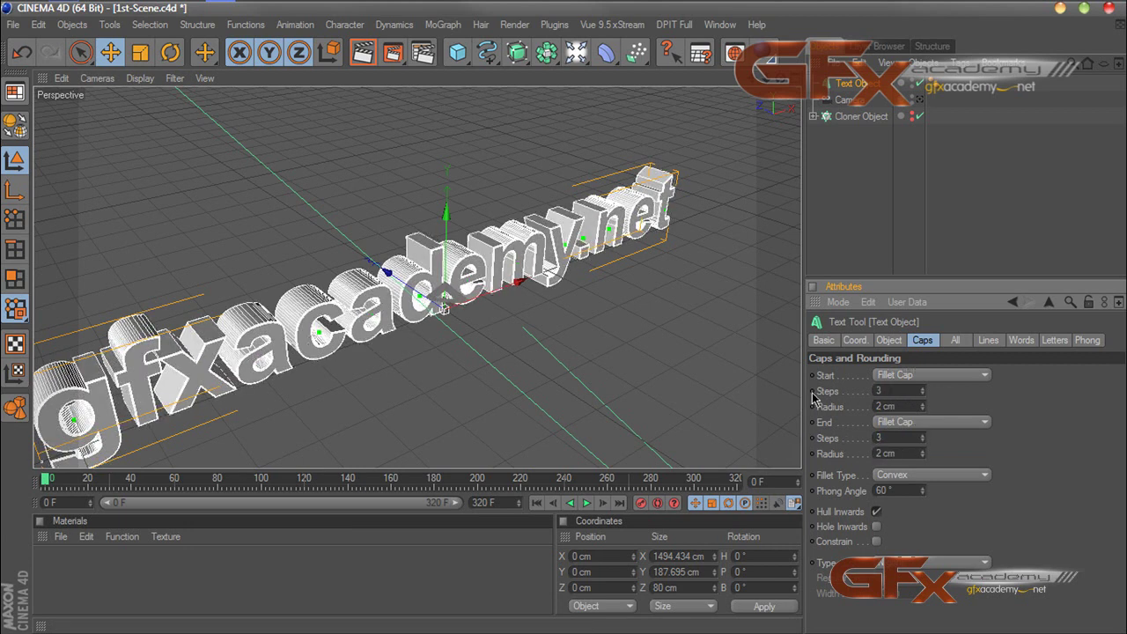